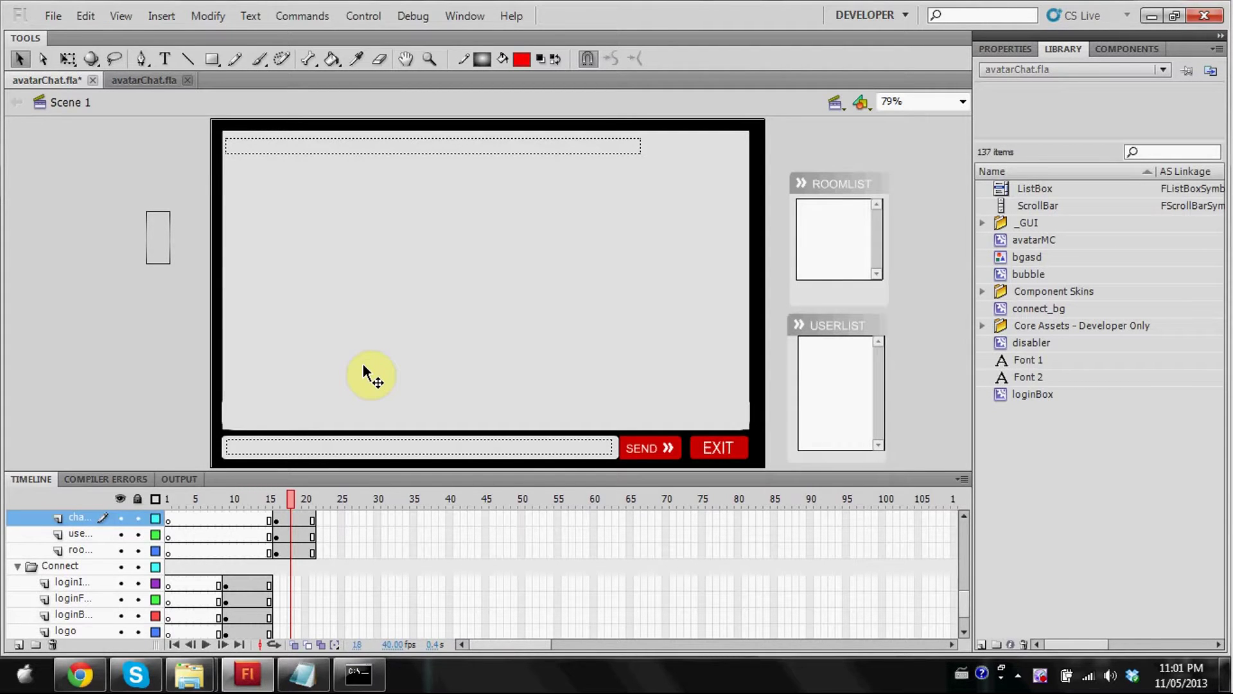
Browse the Academic Programming YouTube channel's uploaded videos, then return to Flash.
left_click(80, 675)
scroll(568, 520, "down", 2)
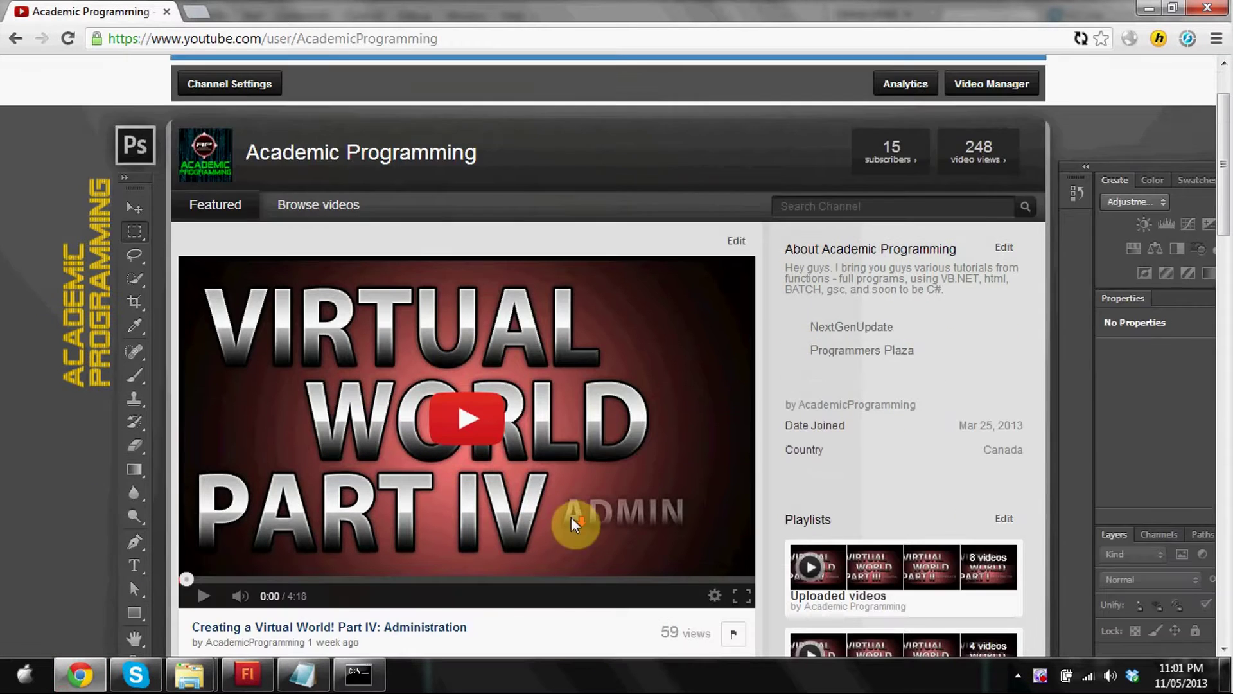
scroll(571, 516, "down", 3)
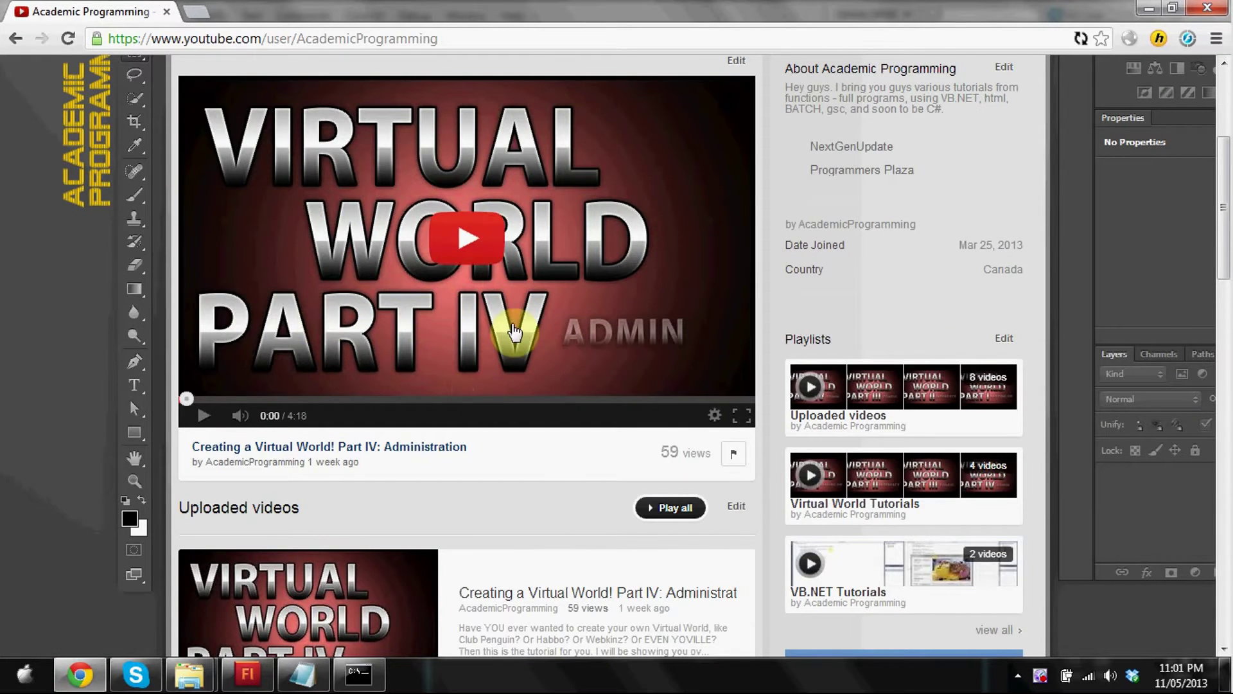
scroll(513, 330, "down", 3)
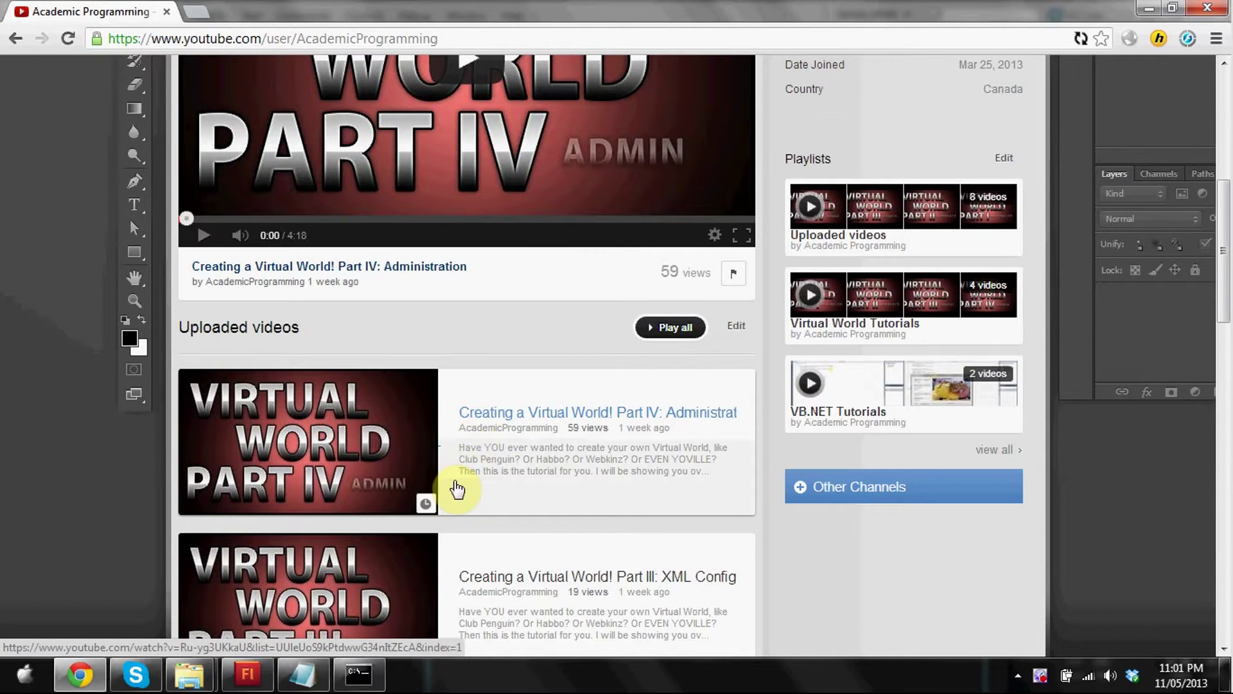
scroll(457, 489, "up", 7)
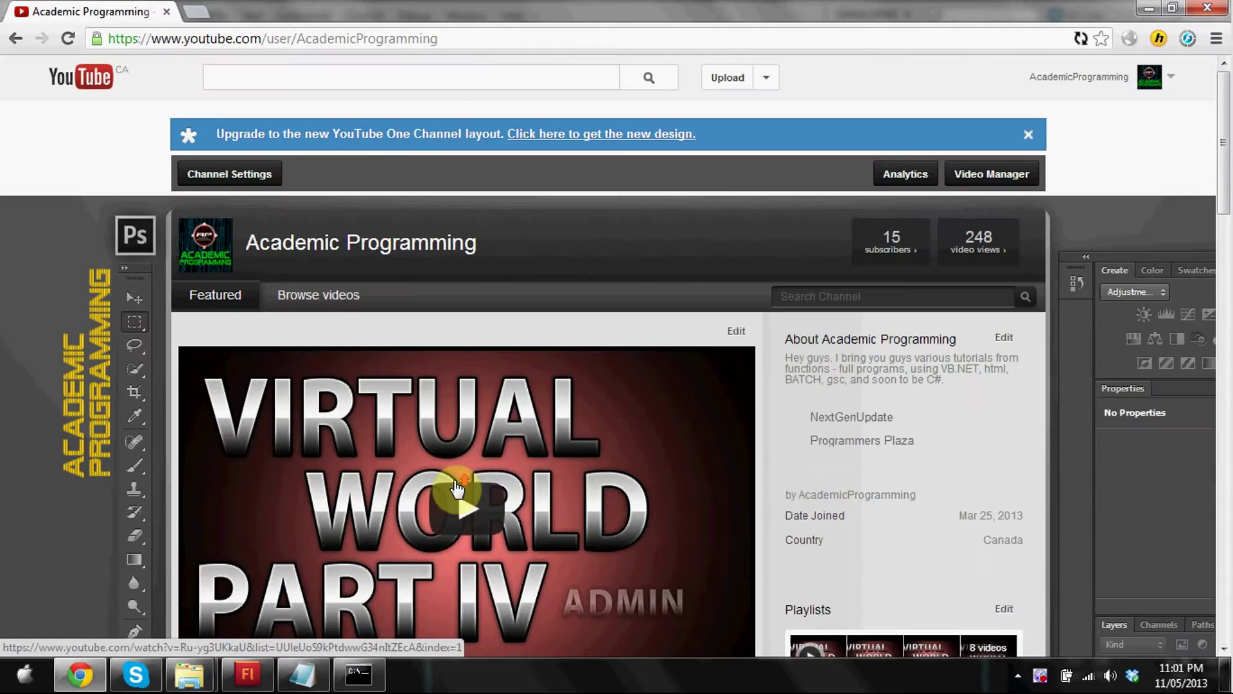
left_click(275, 671)
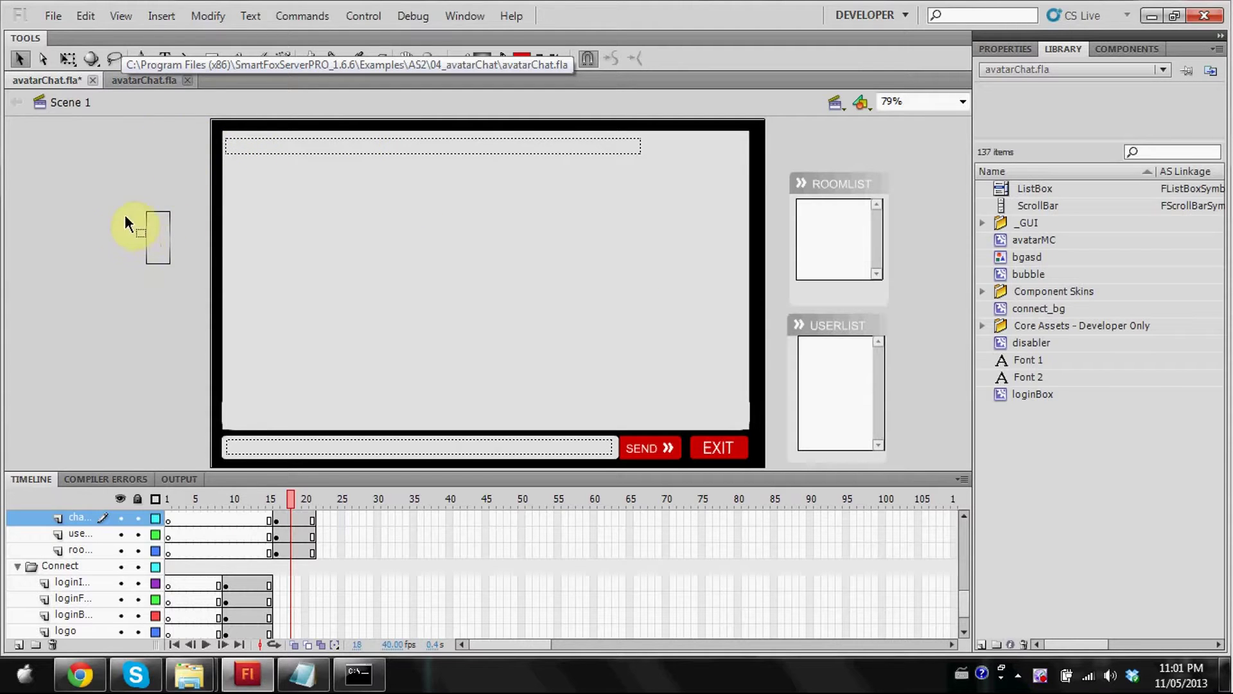
Switch between the two avatarChat.fla documents and check the login frame and chat frame.
left_click(133, 83)
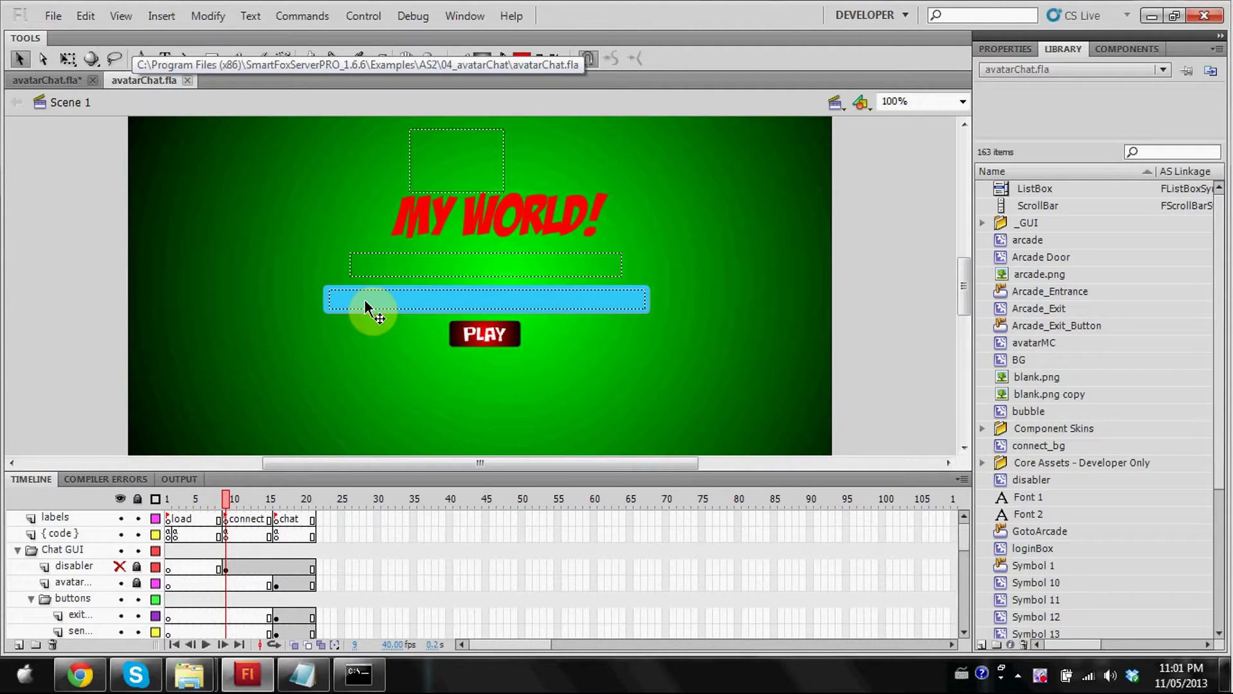
left_click(34, 79)
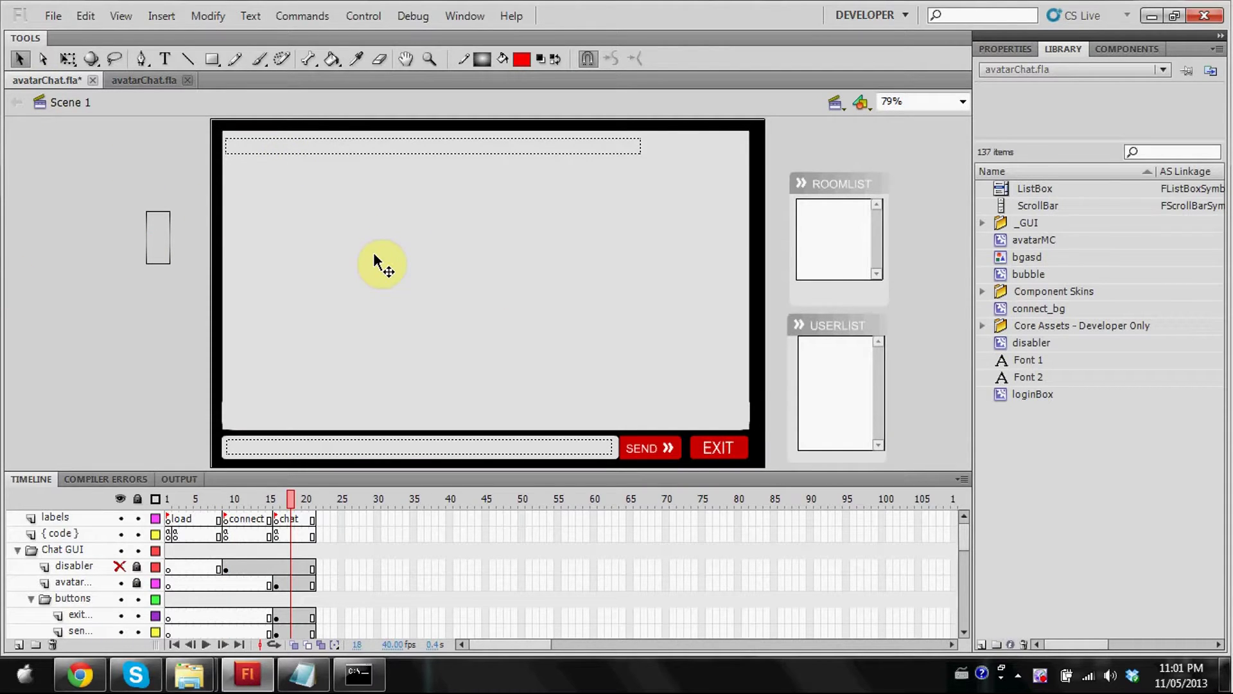
left_click(238, 520)
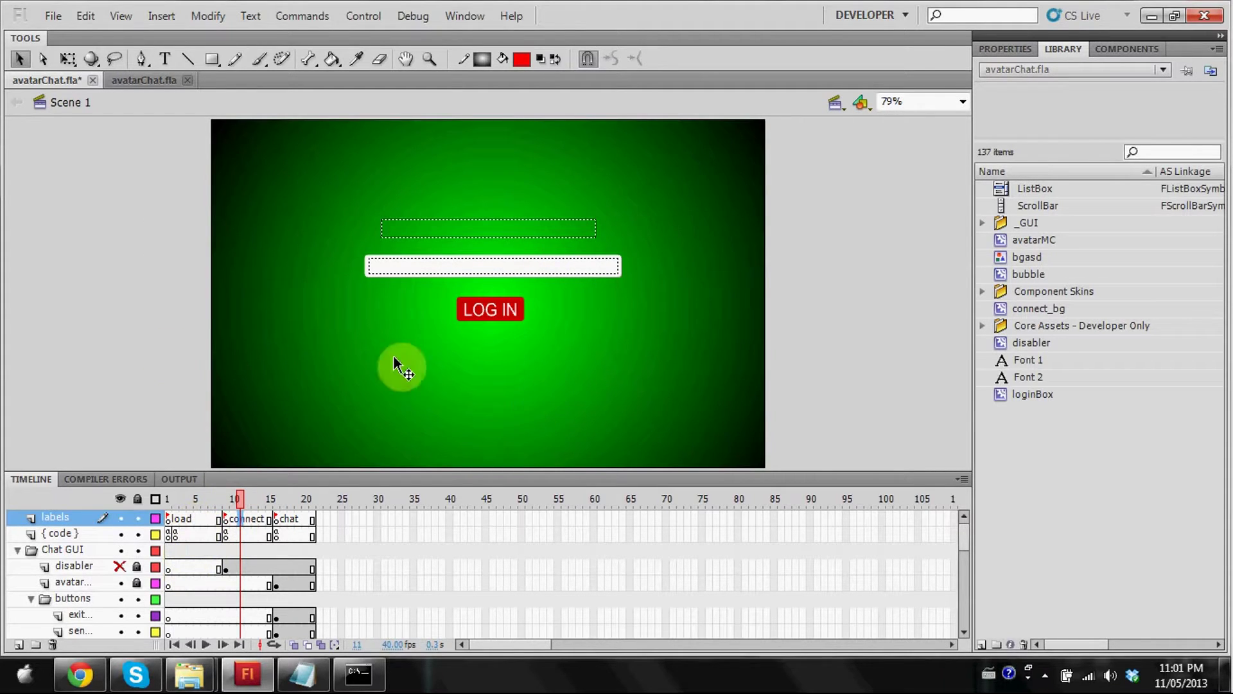
left_click(294, 518)
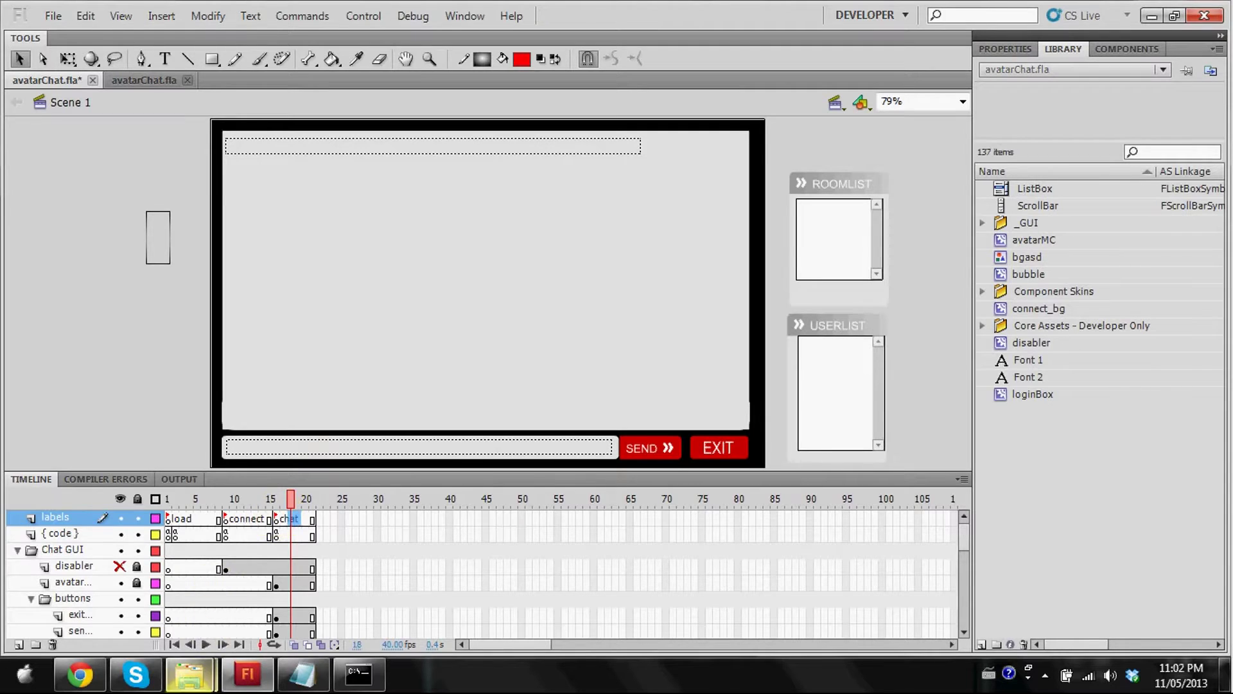
Open config.xml from the SmartFoxServerPRO_1.6.6 Server folder in Notepad++.
mouse_move(189, 674)
left_click(177, 599)
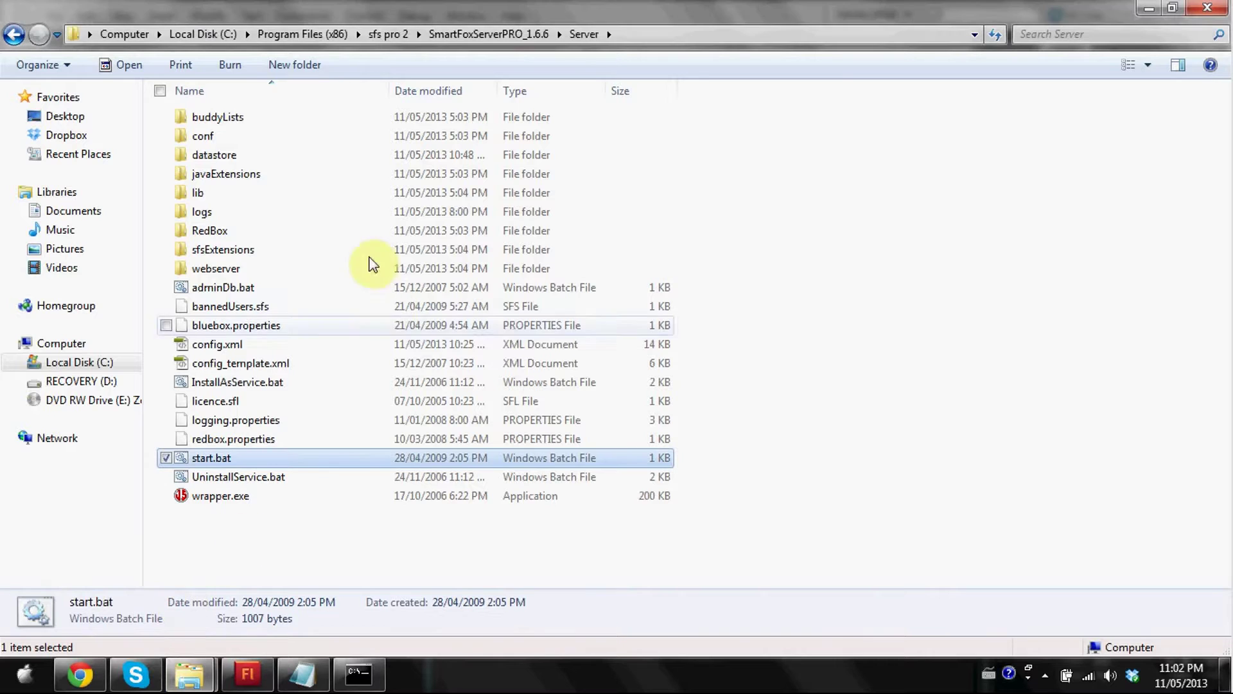
double_click(215, 347)
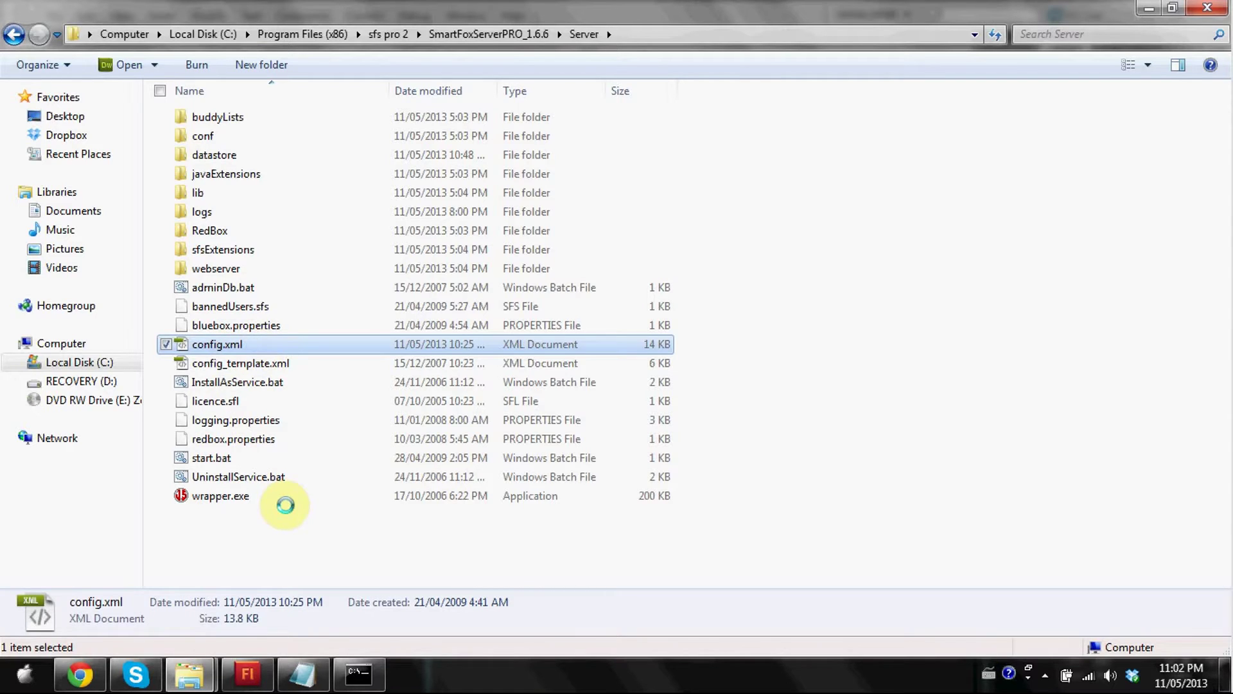
left_click(830, 384)
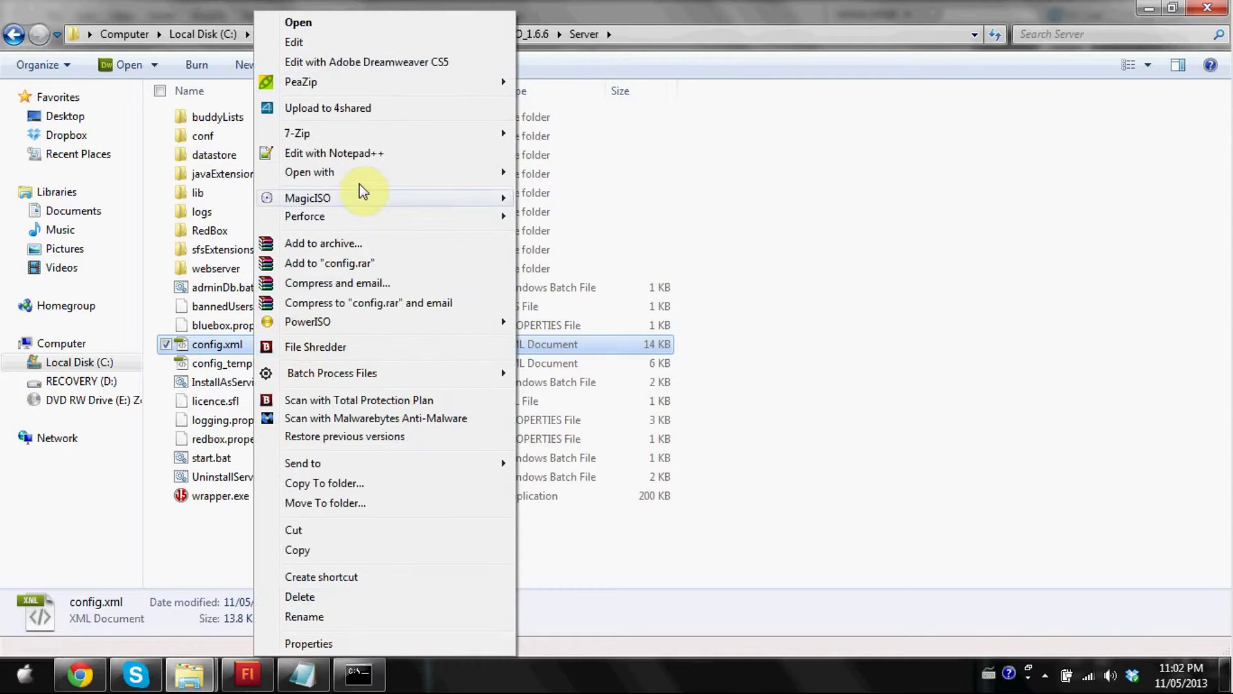
left_click(348, 153)
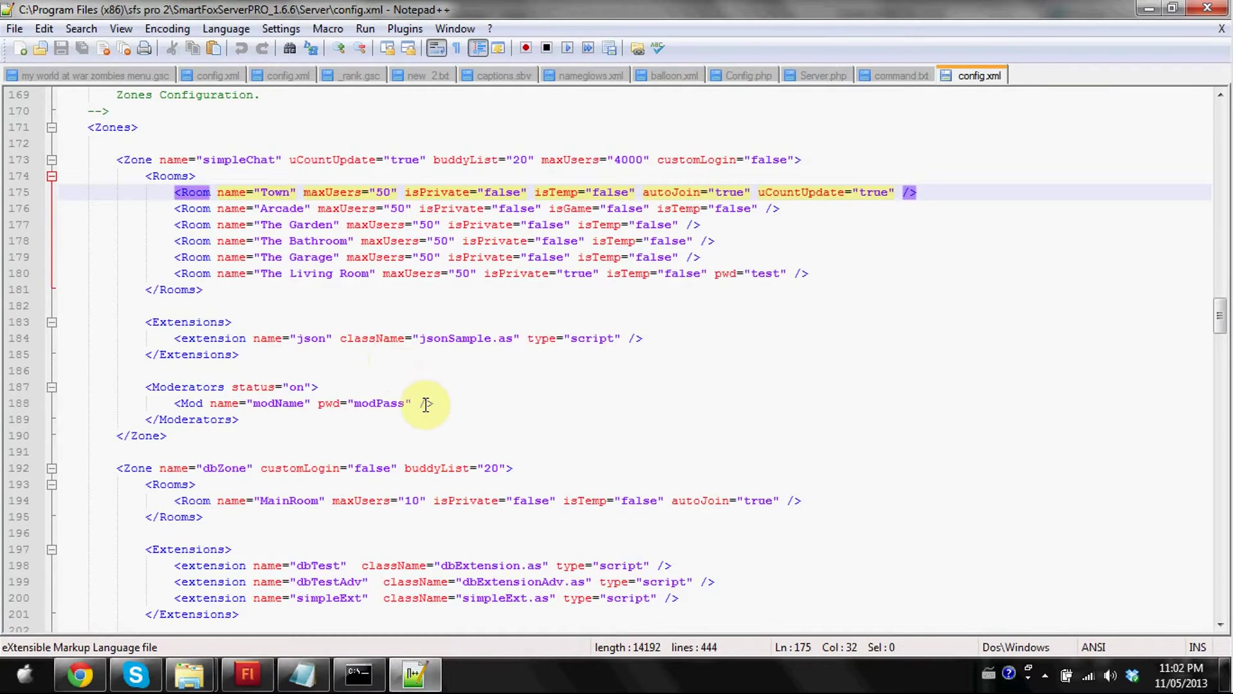
scroll(427, 407, "up", 1)
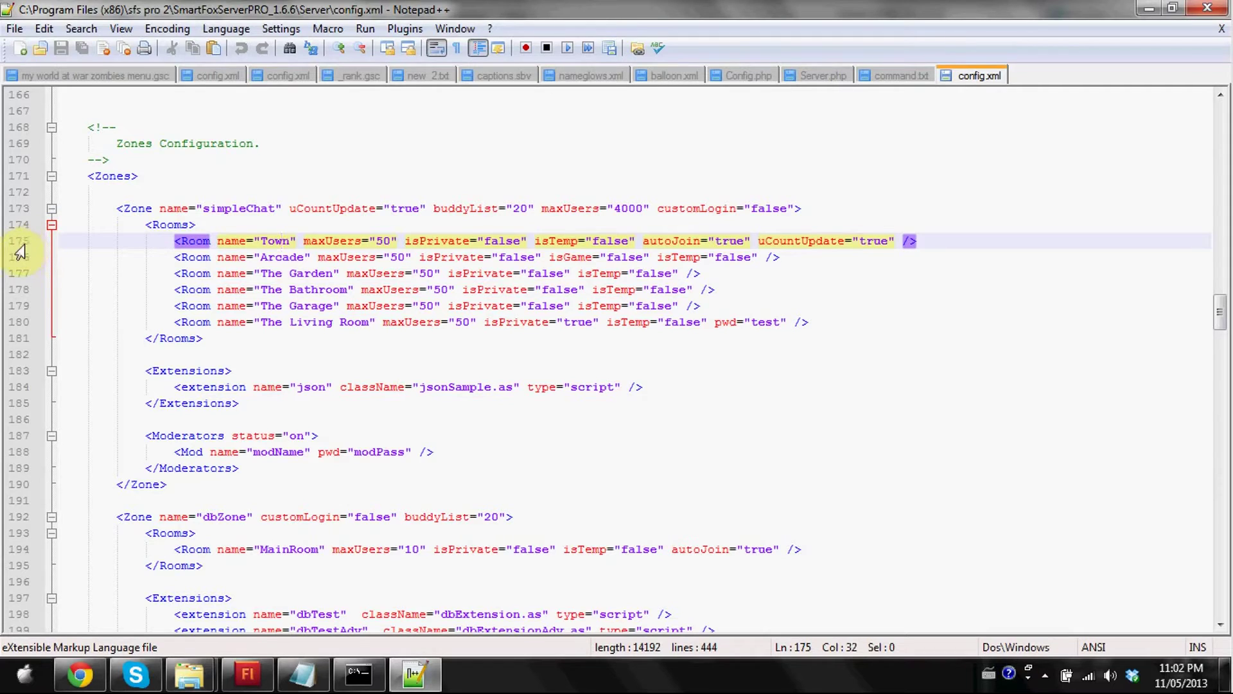
left_click(177, 209)
scroll(188, 266, "up", 3)
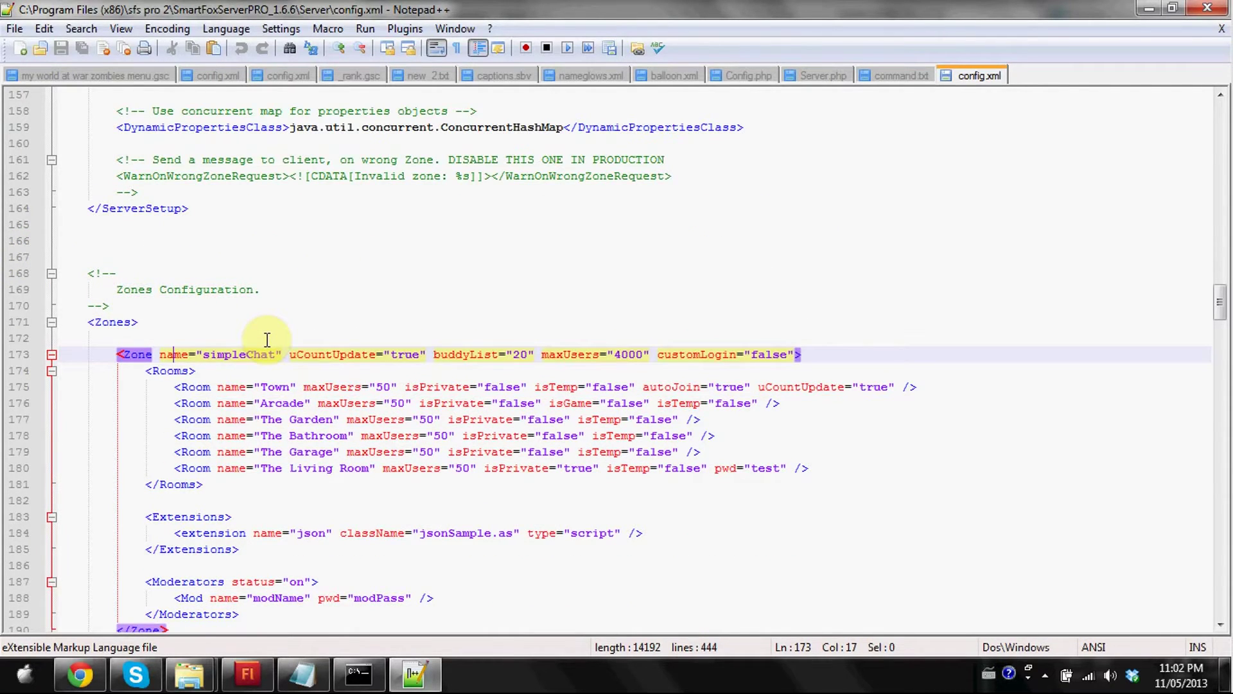
scroll(266, 339, "down", 3)
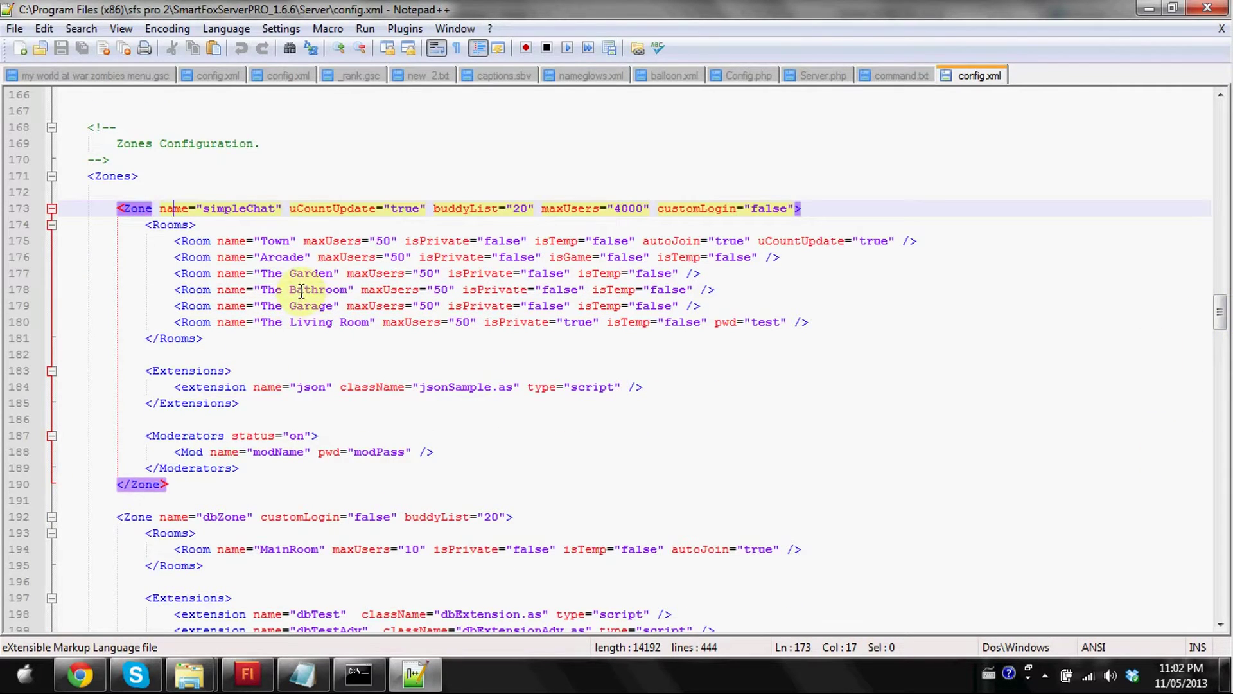
left_click_drag(118, 208, 410, 332)
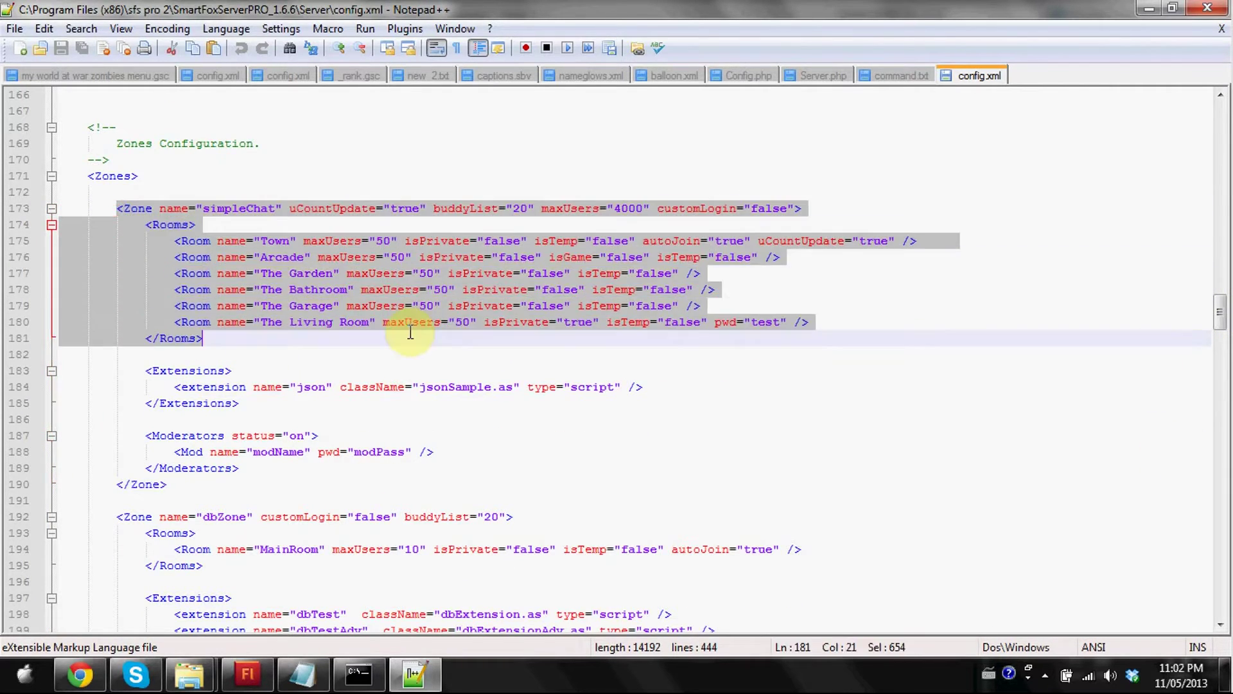
left_click(411, 332)
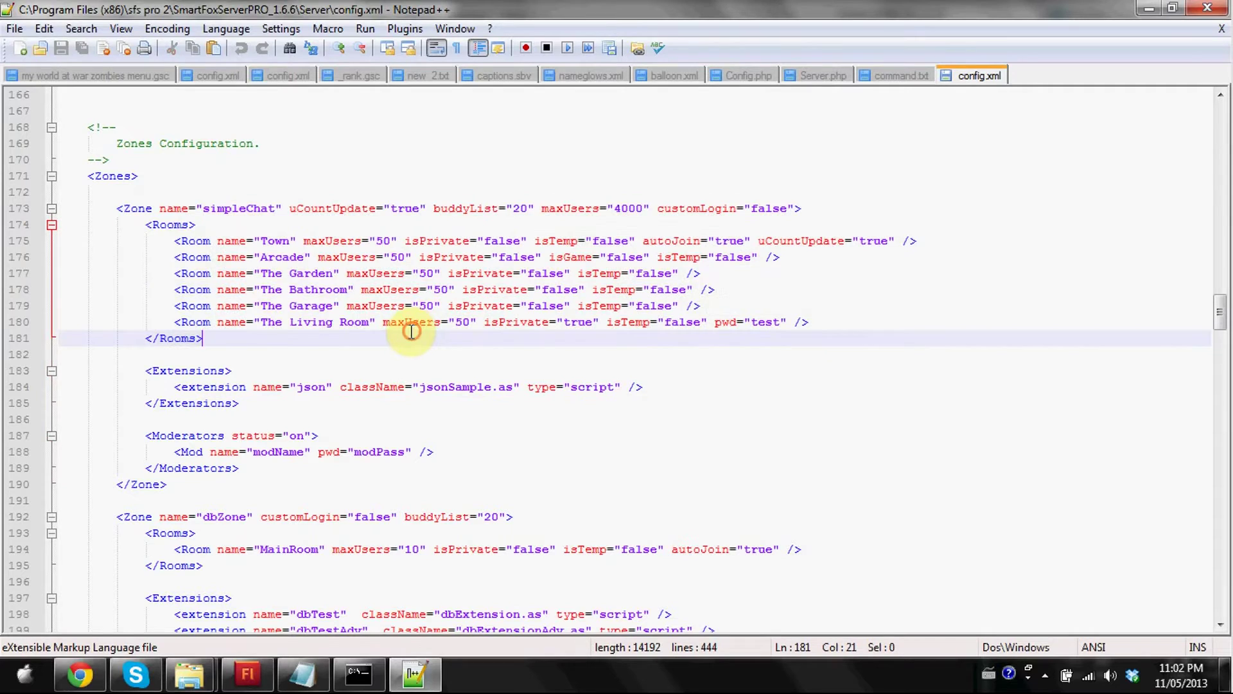
double_click(289, 240)
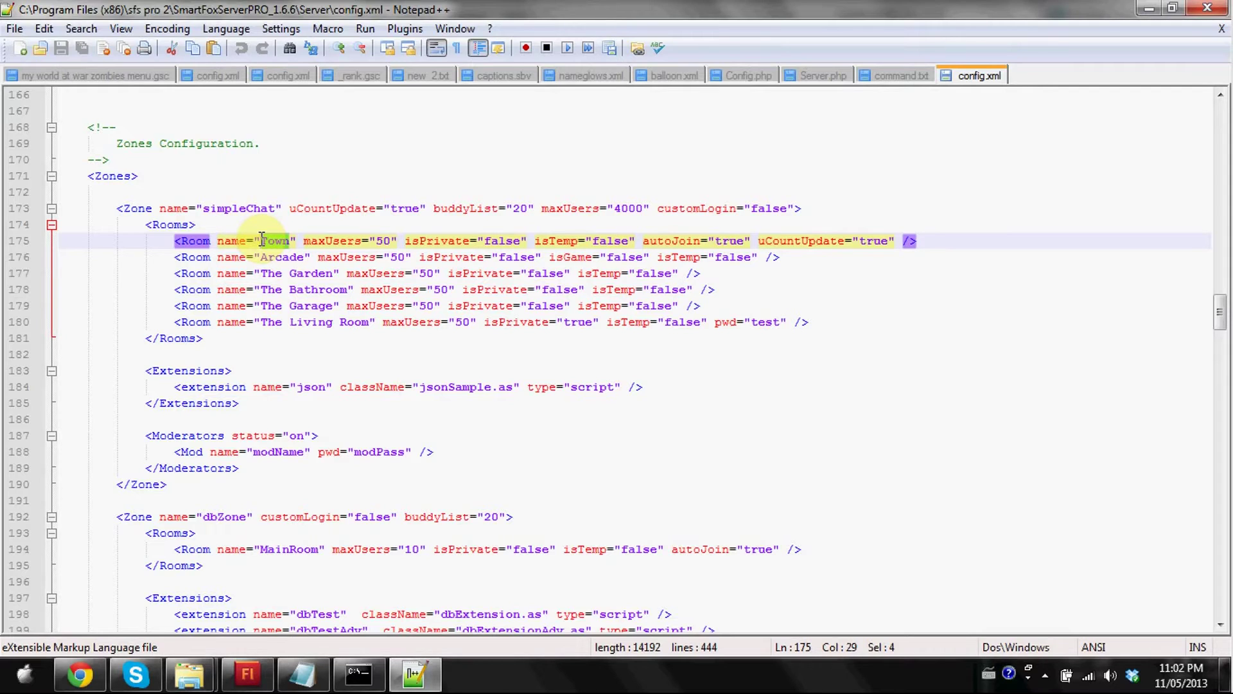
left_click_drag(745, 242, 722, 247)
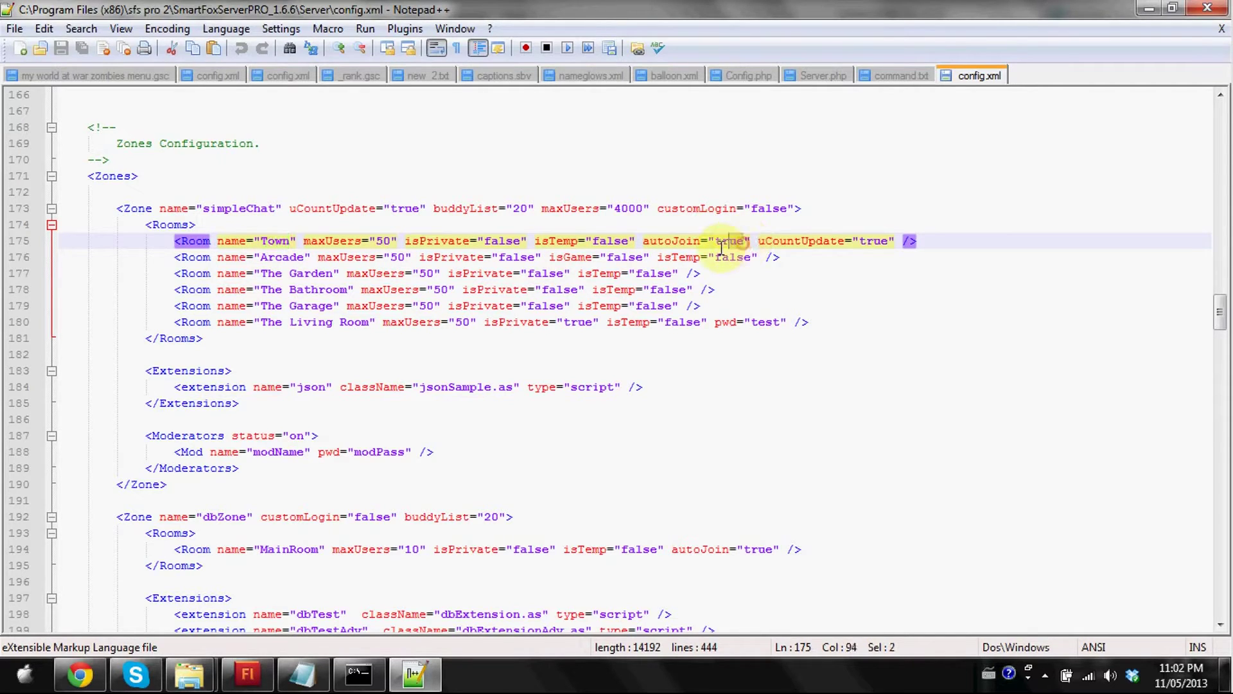
double_click(264, 258)
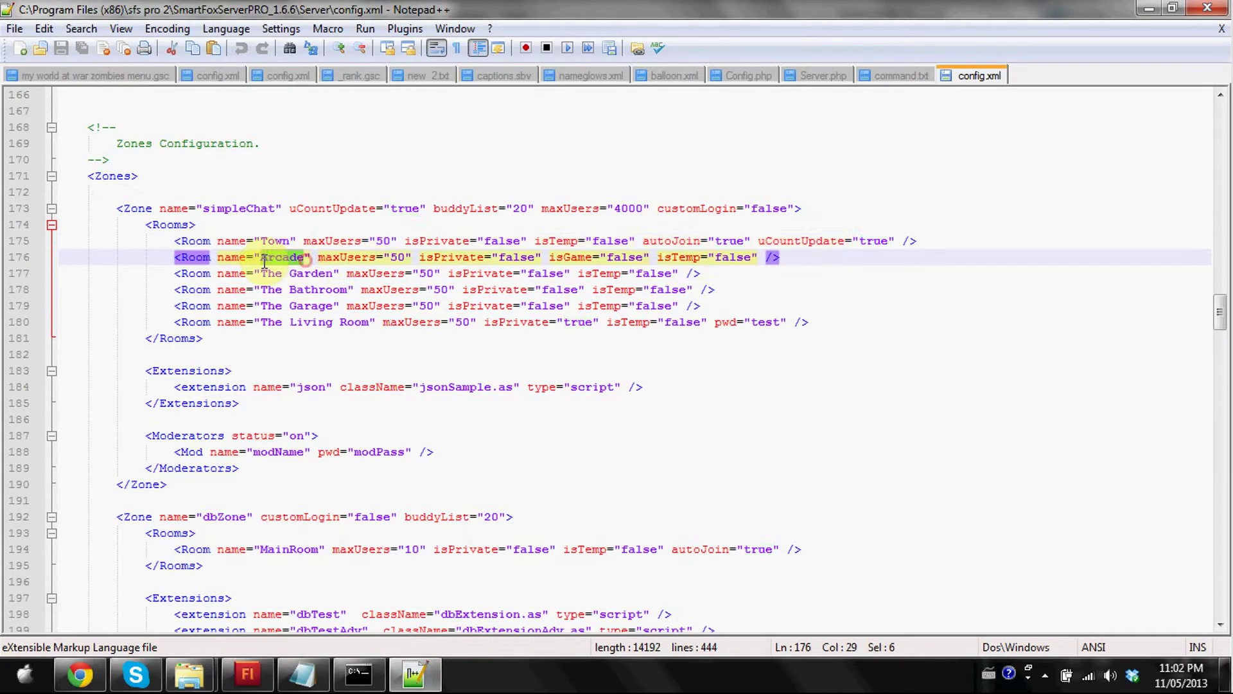
left_click(305, 258)
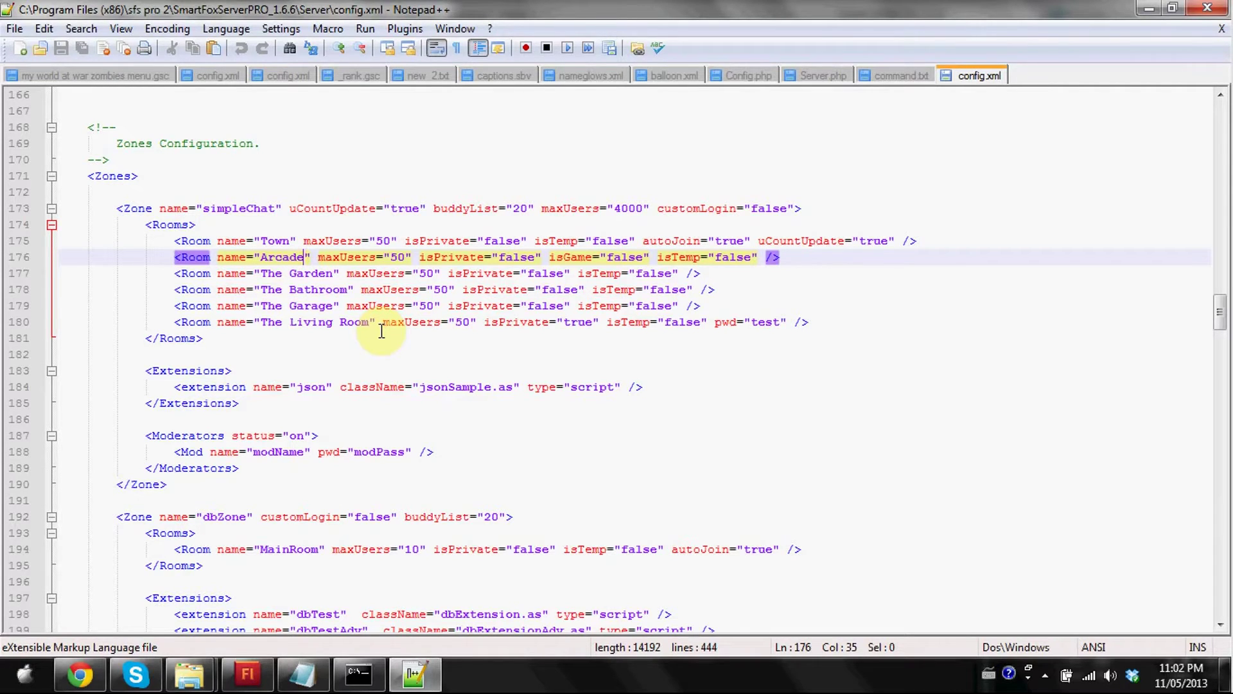
double_click(307, 274)
double_click(337, 290)
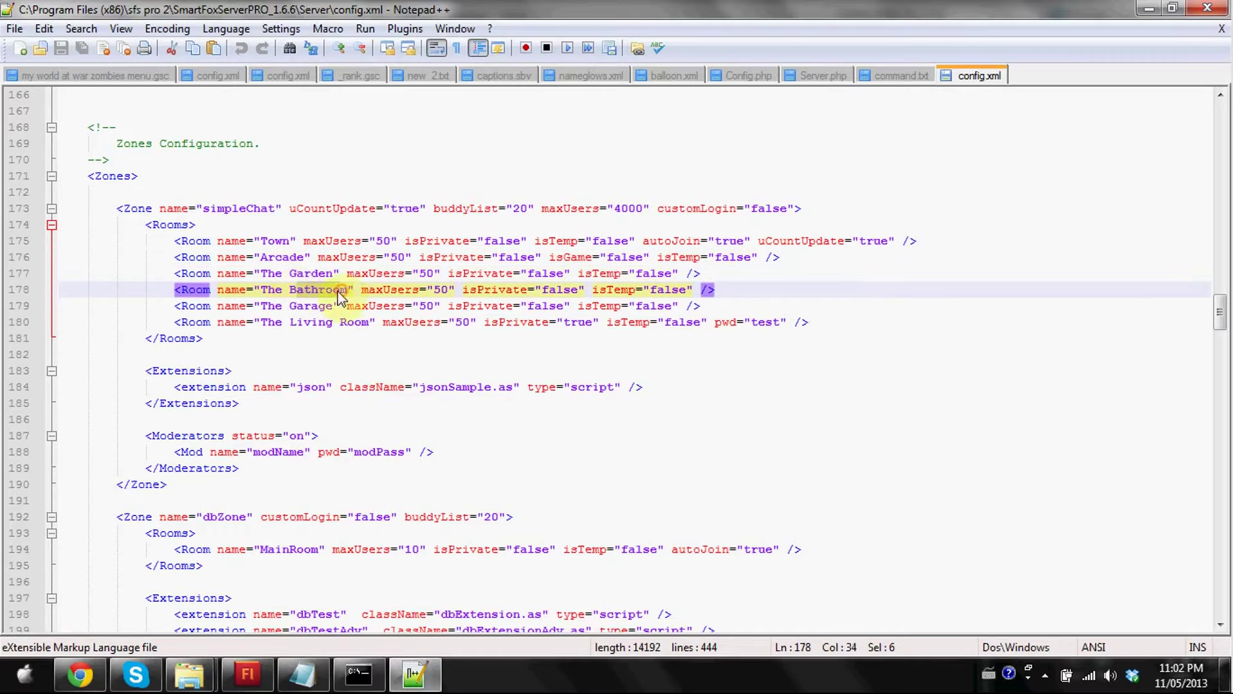
left_click_drag(816, 321, 182, 321)
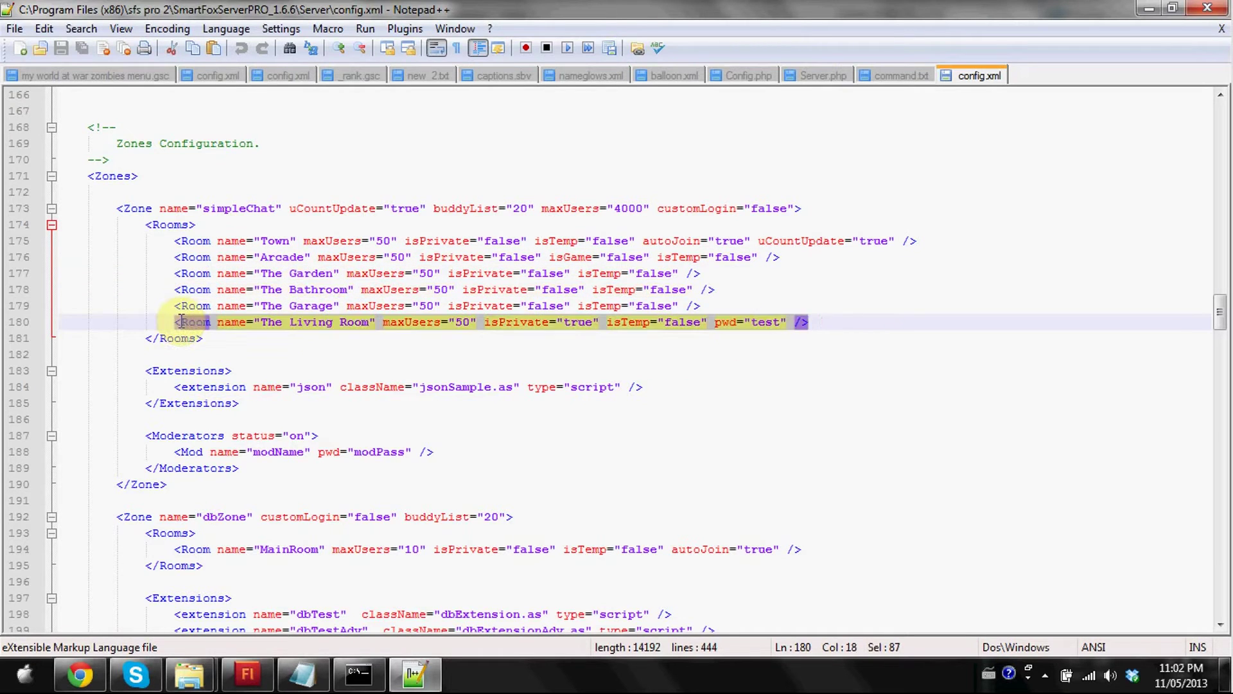
left_click(510, 306)
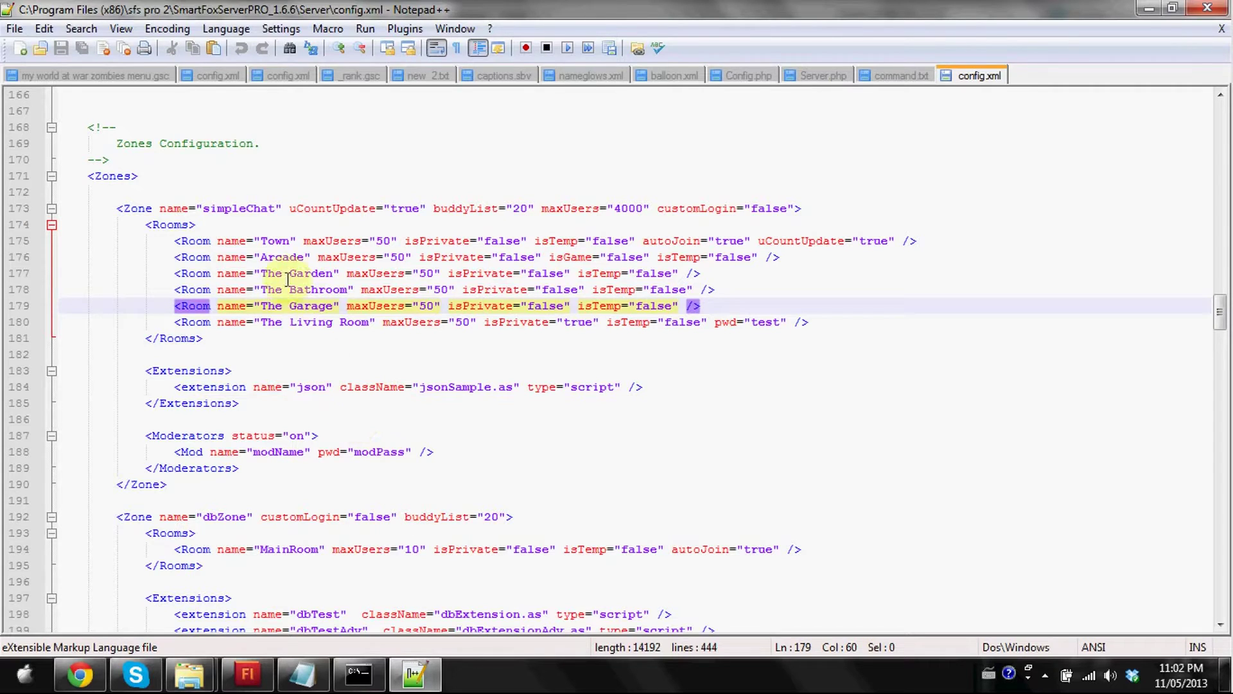
left_click_drag(304, 257, 263, 256)
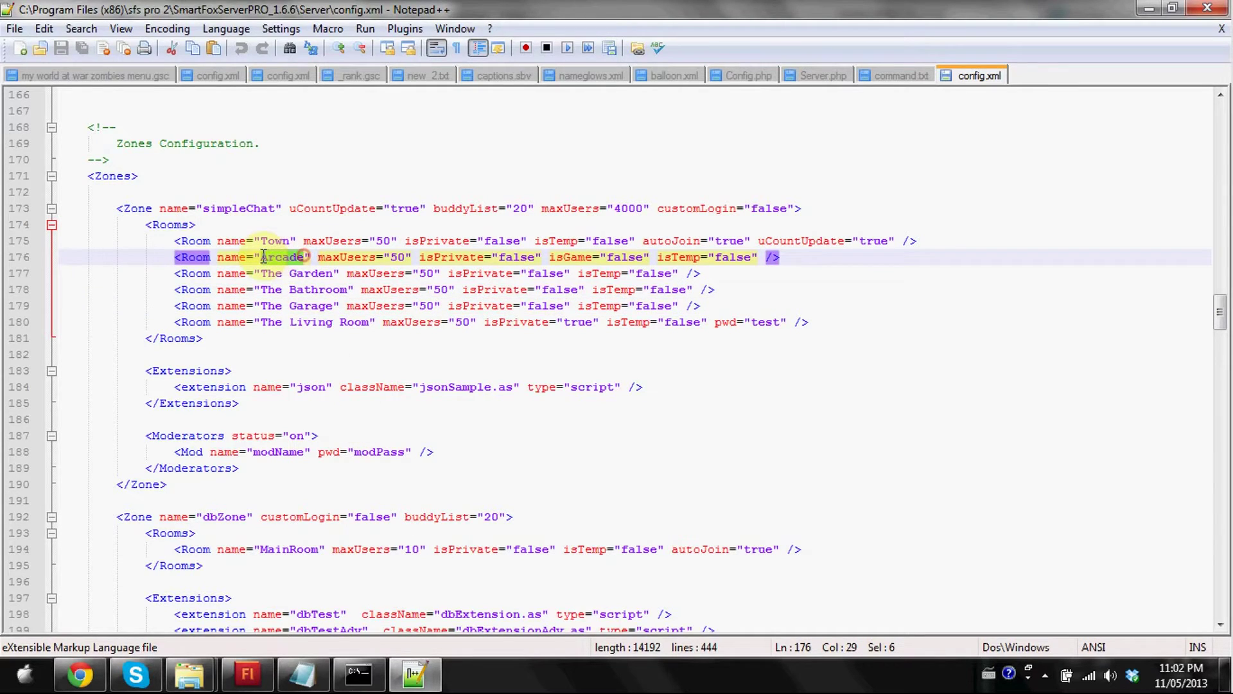
left_click(304, 258)
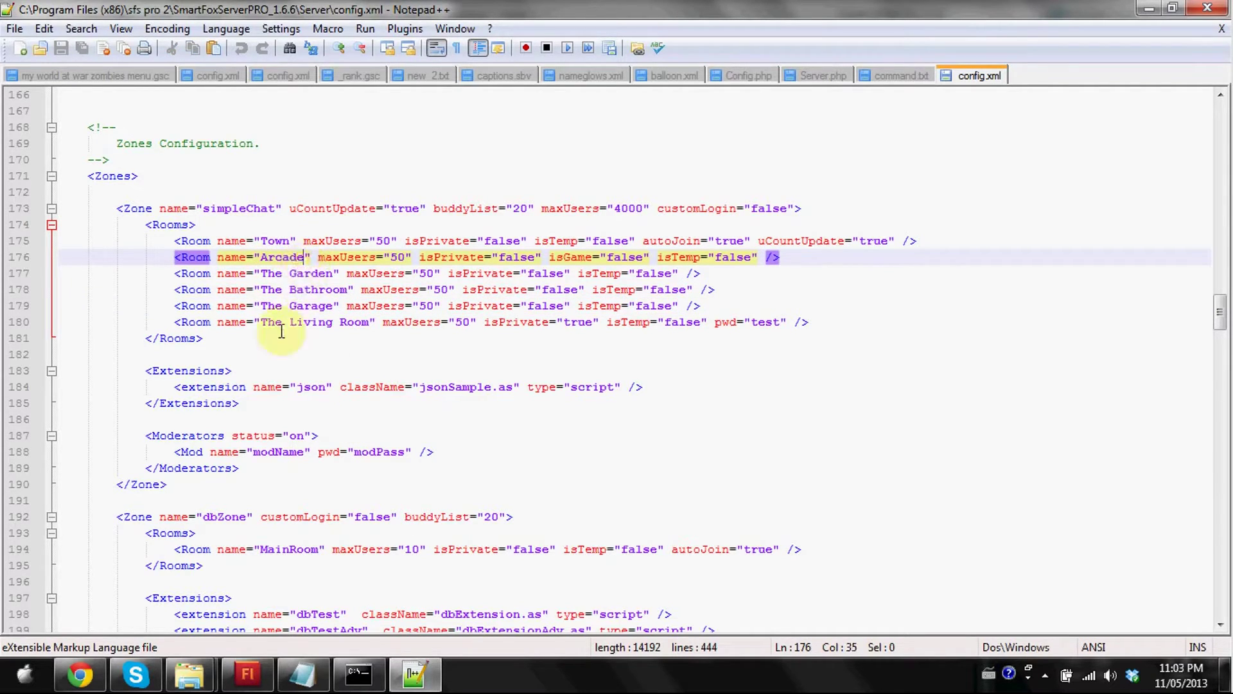
Close Notepad++, check the SmartFoxServer console output, minimize it and return to Flash.
left_click(1207, 7)
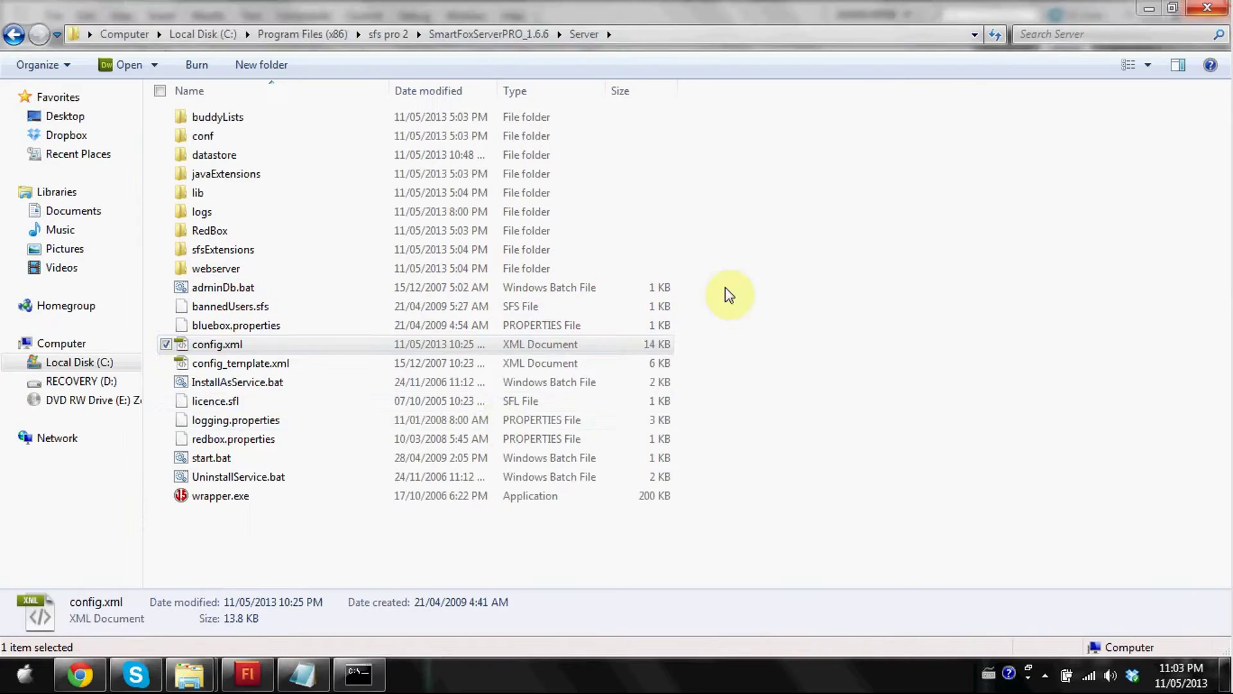
left_click(396, 535)
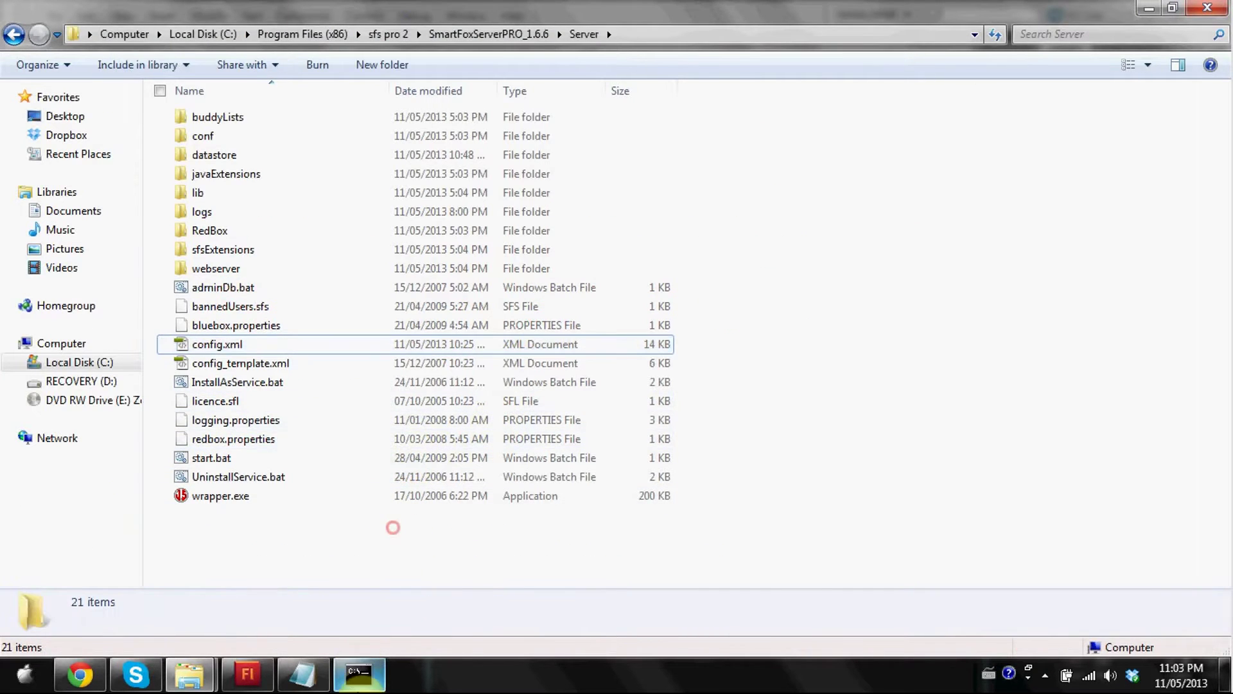
left_click(359, 673)
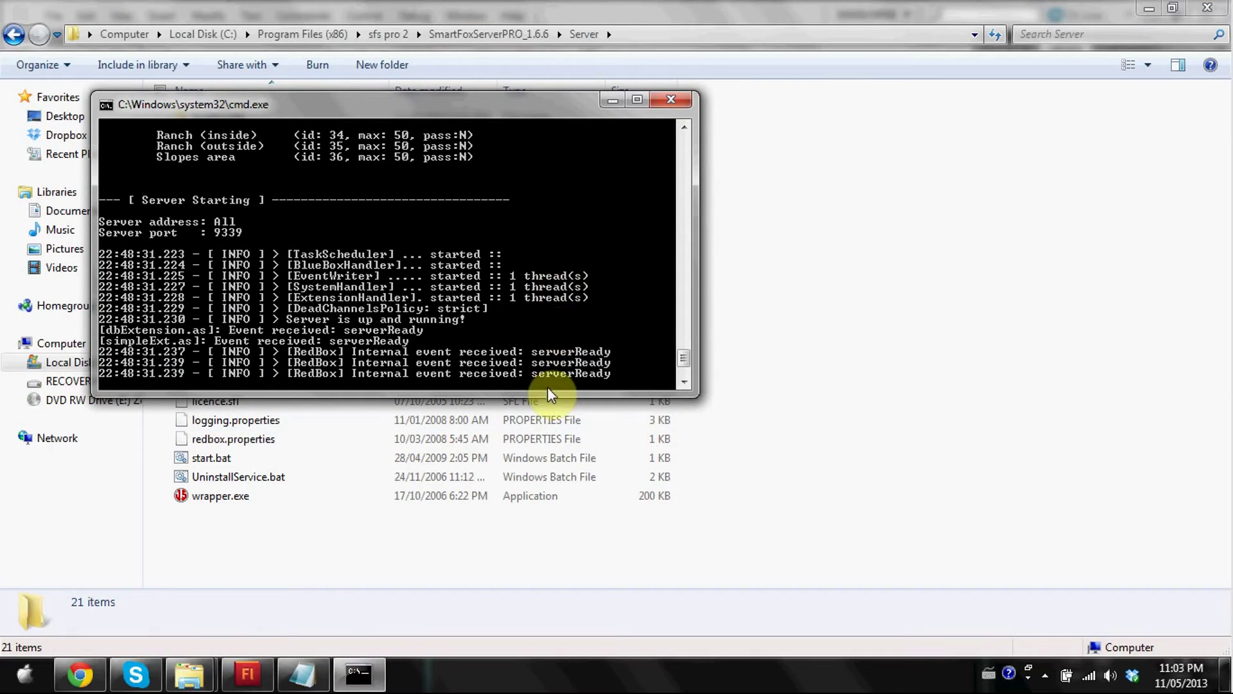
left_click(670, 101)
left_click(247, 673)
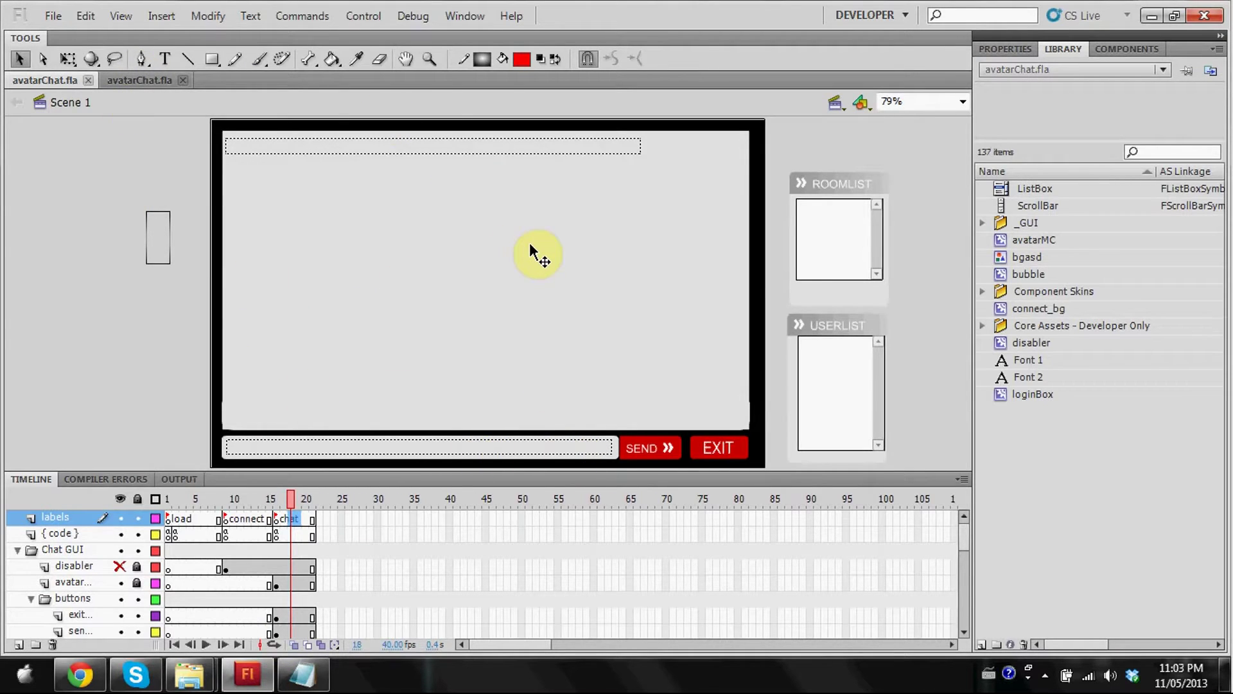
Edit the chatBox symbol and insert keyframes at frame 2 on the mid, title, top and bottom layers.
double_click(354, 277)
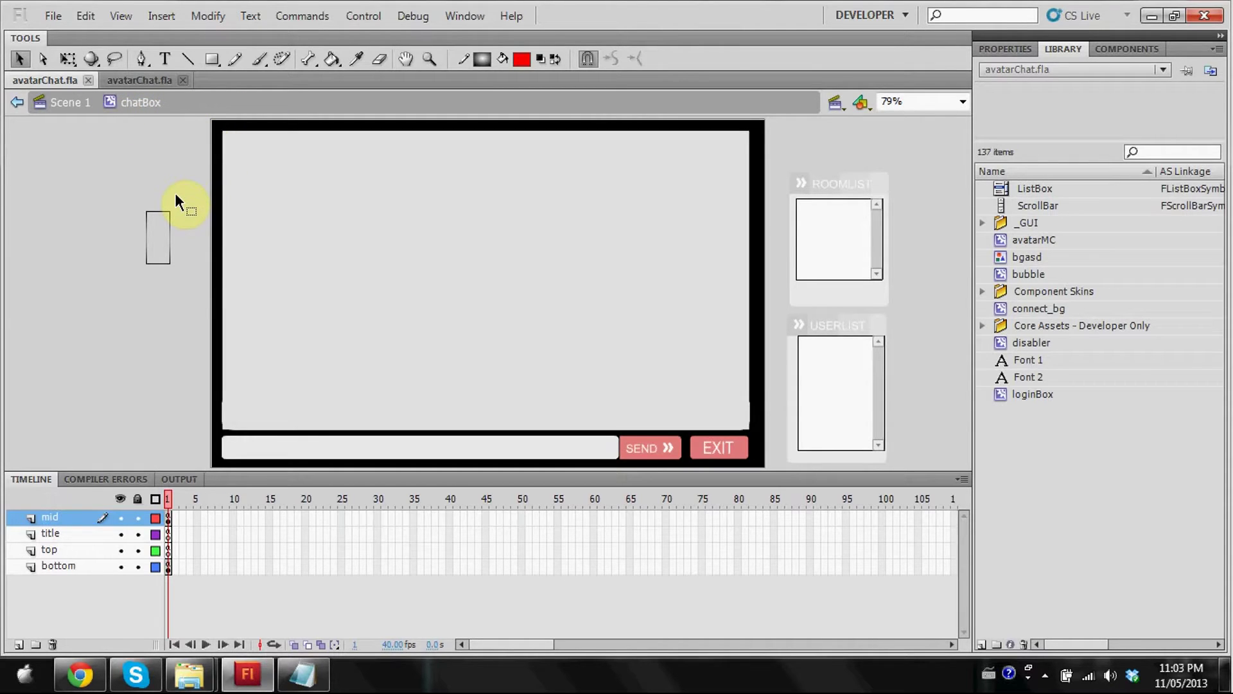
left_click(168, 518)
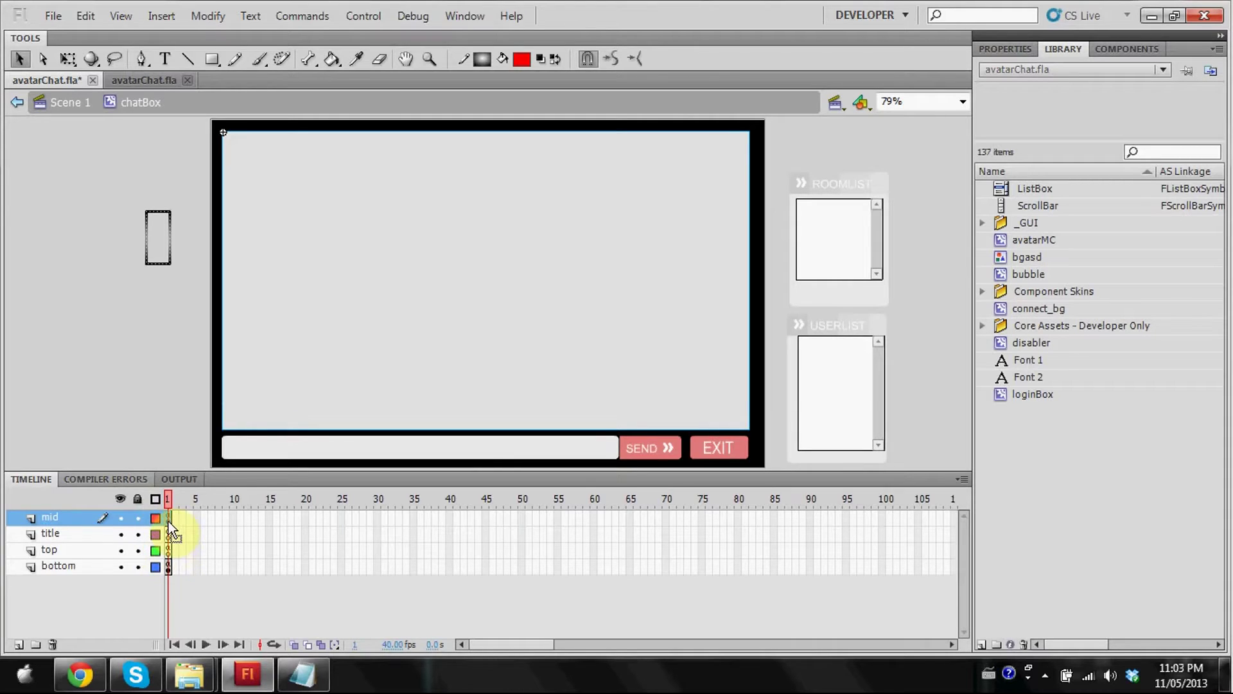
right_click(168, 517)
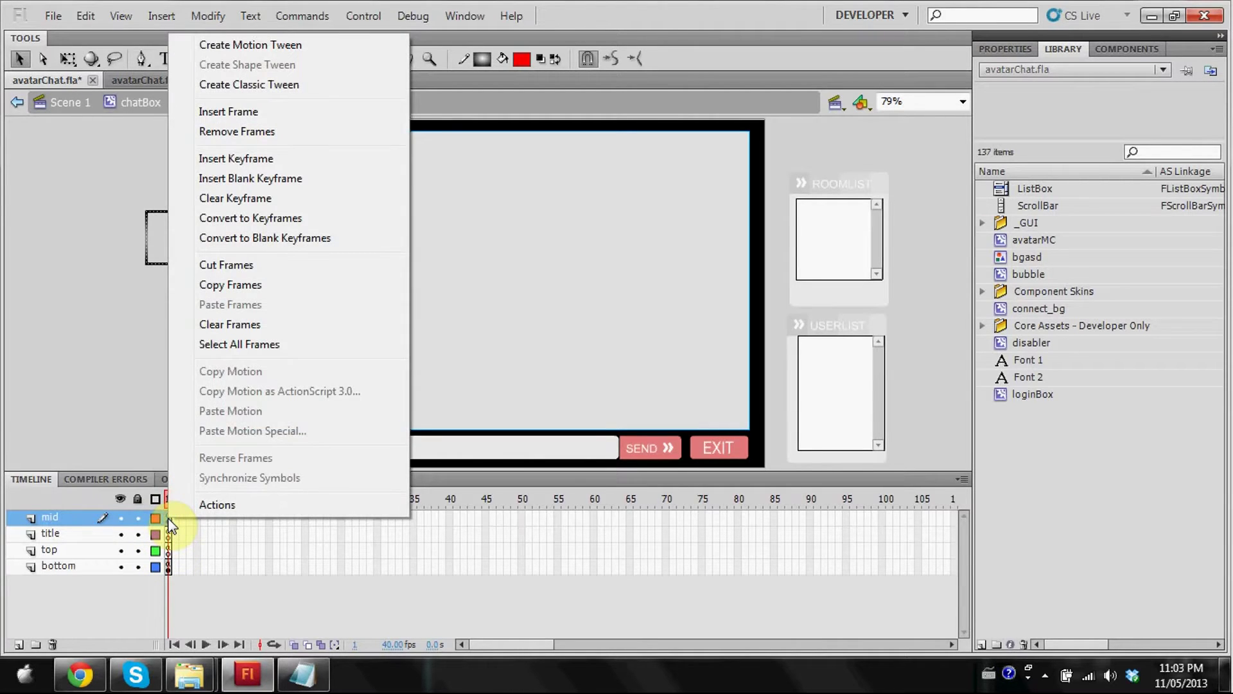
key("Escape")
left_click(177, 565, "shift")
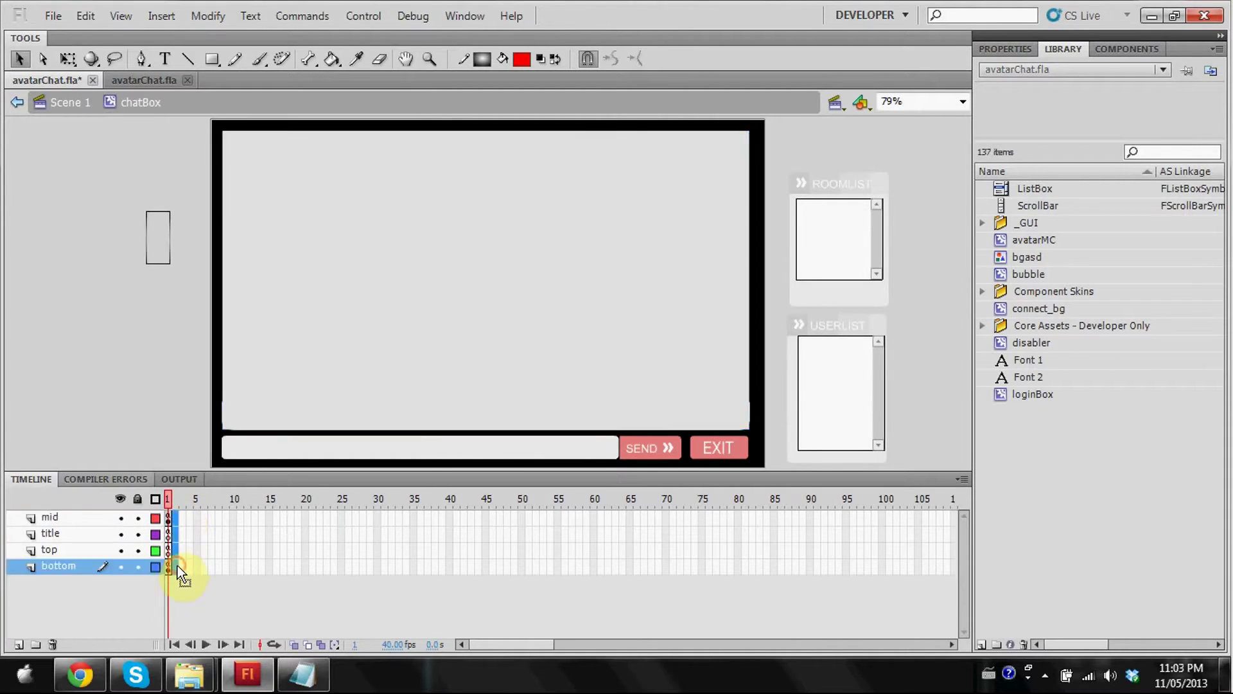
right_click(176, 563)
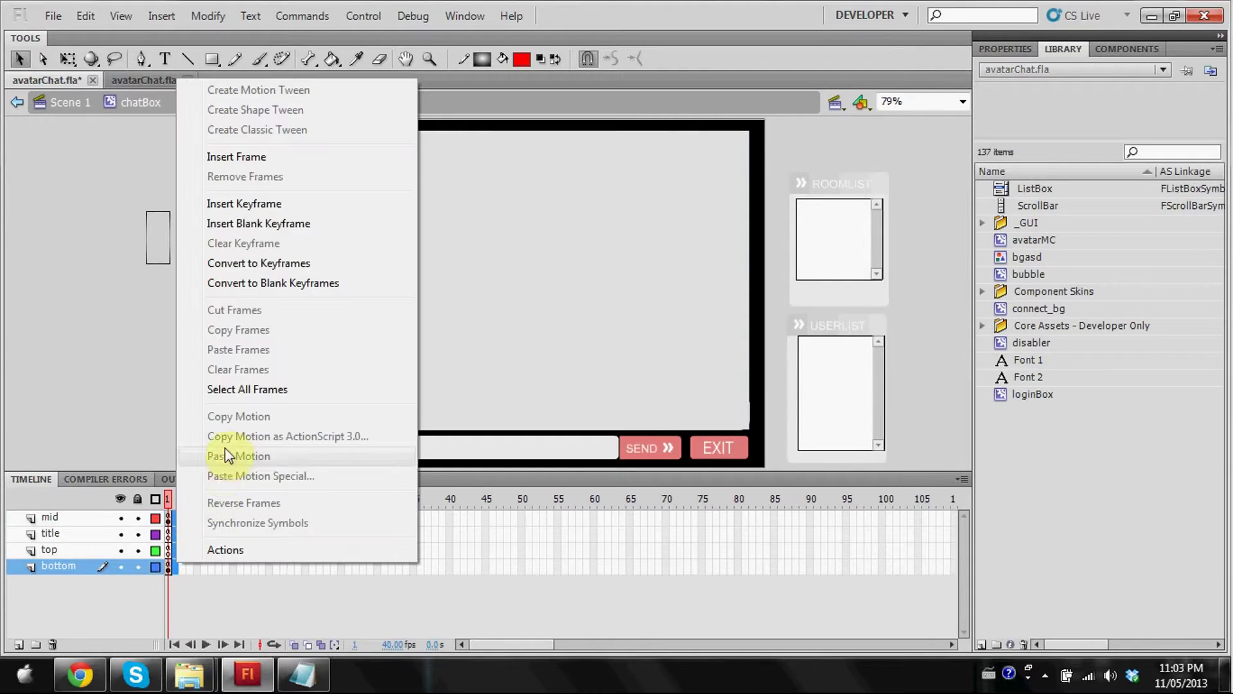
left_click(261, 203)
Compare frames 1 and 2 of the mid layer and bring up frame 1's options.
left_click(172, 515)
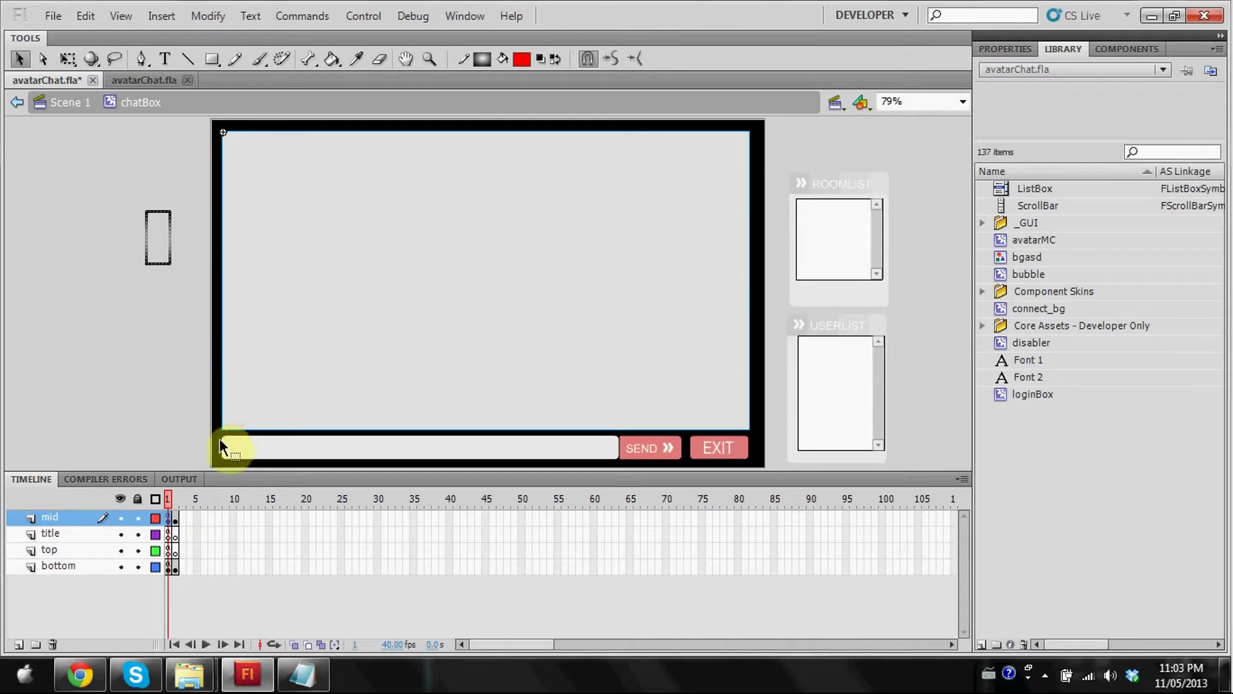
left_click(176, 519)
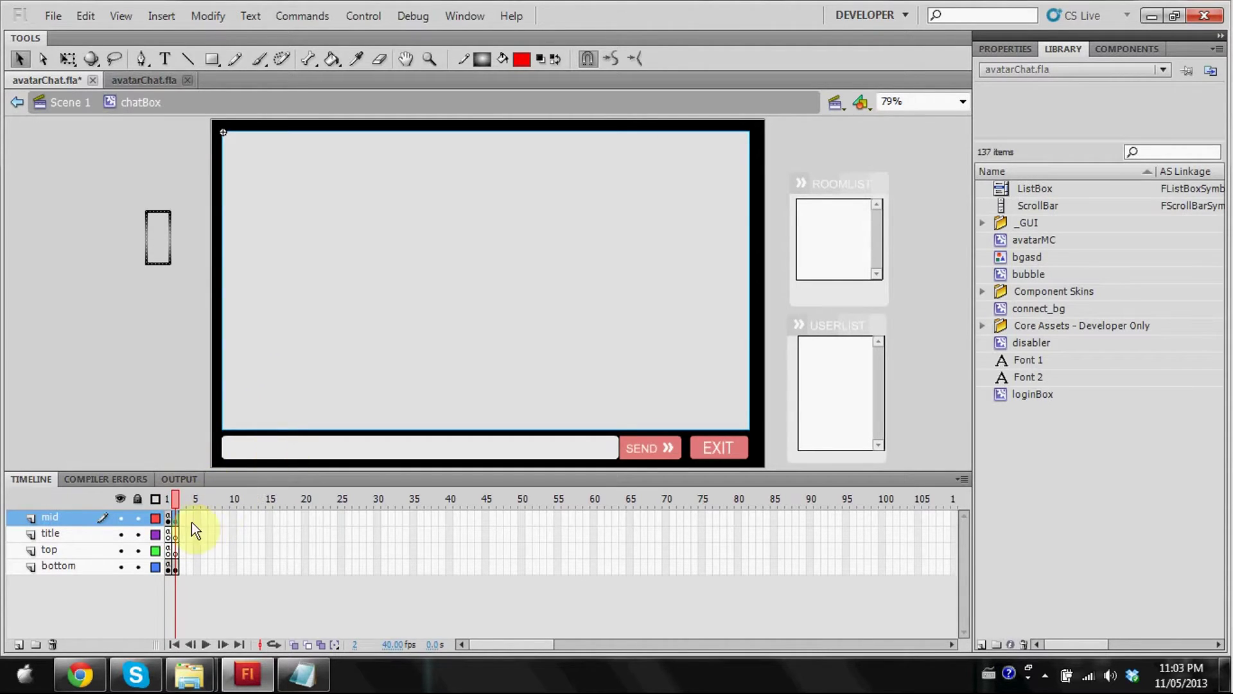
left_click(182, 518)
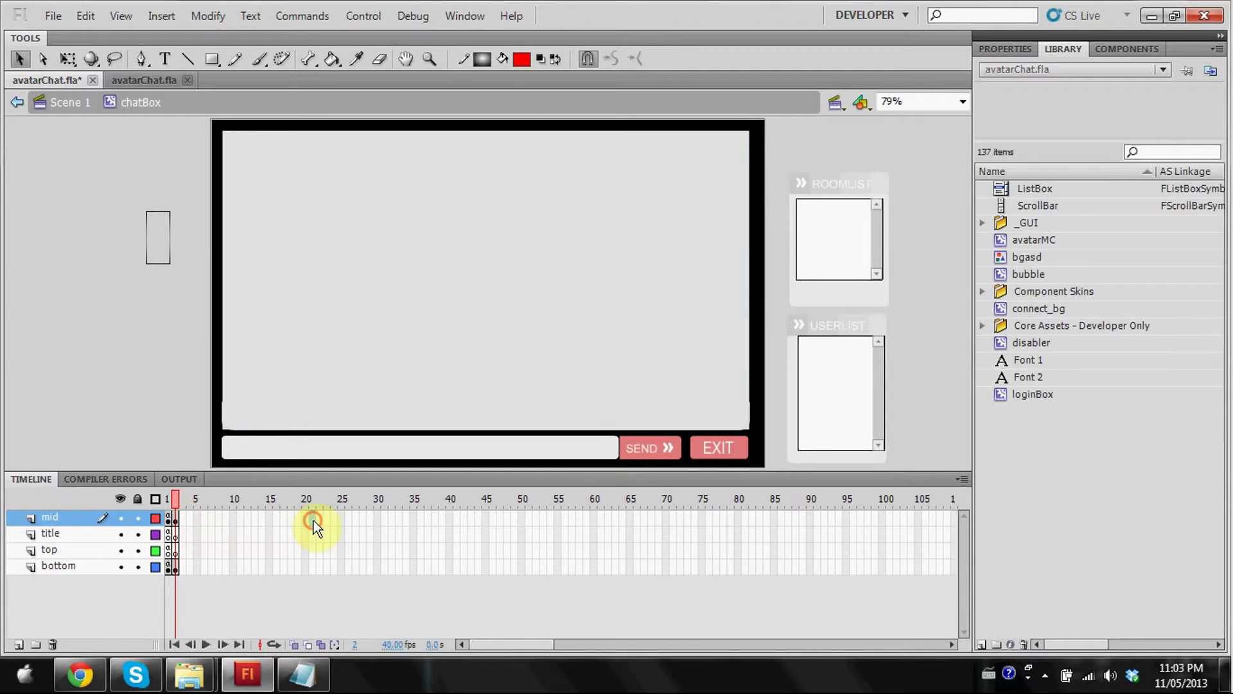
left_click(172, 518)
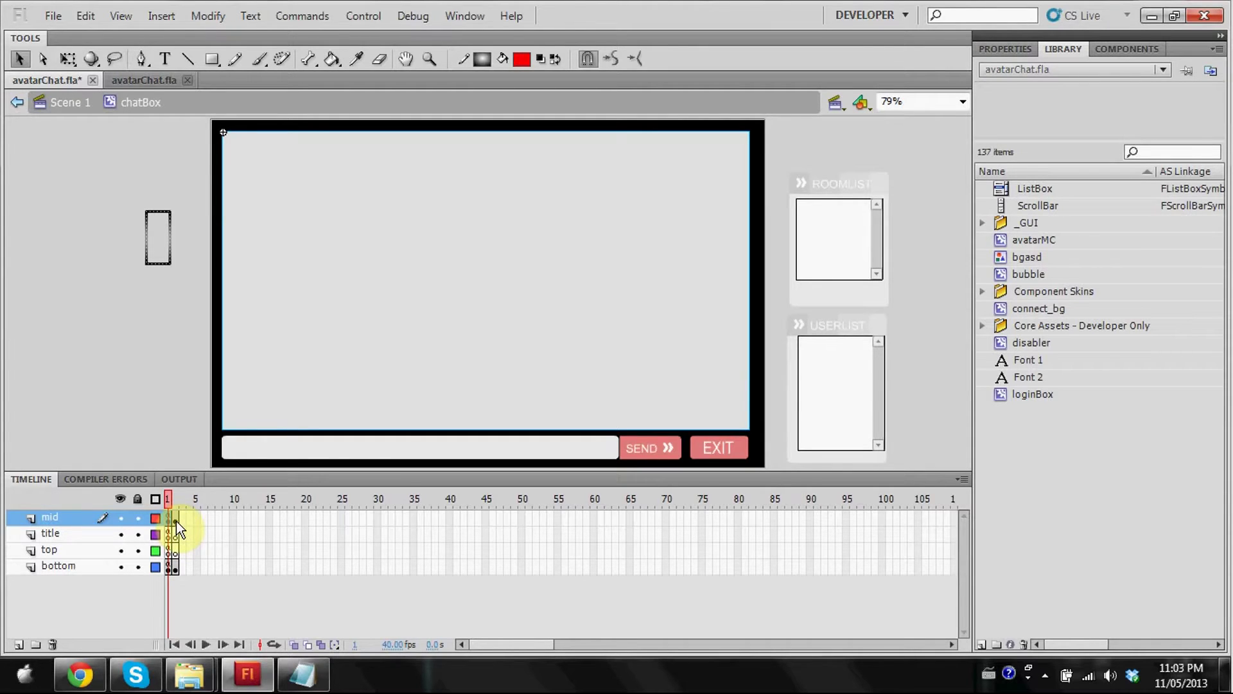
right_click(176, 521)
Check the mid layer's frame 1 script, then add stop(); to mid layer frame 2.
left_click(234, 509)
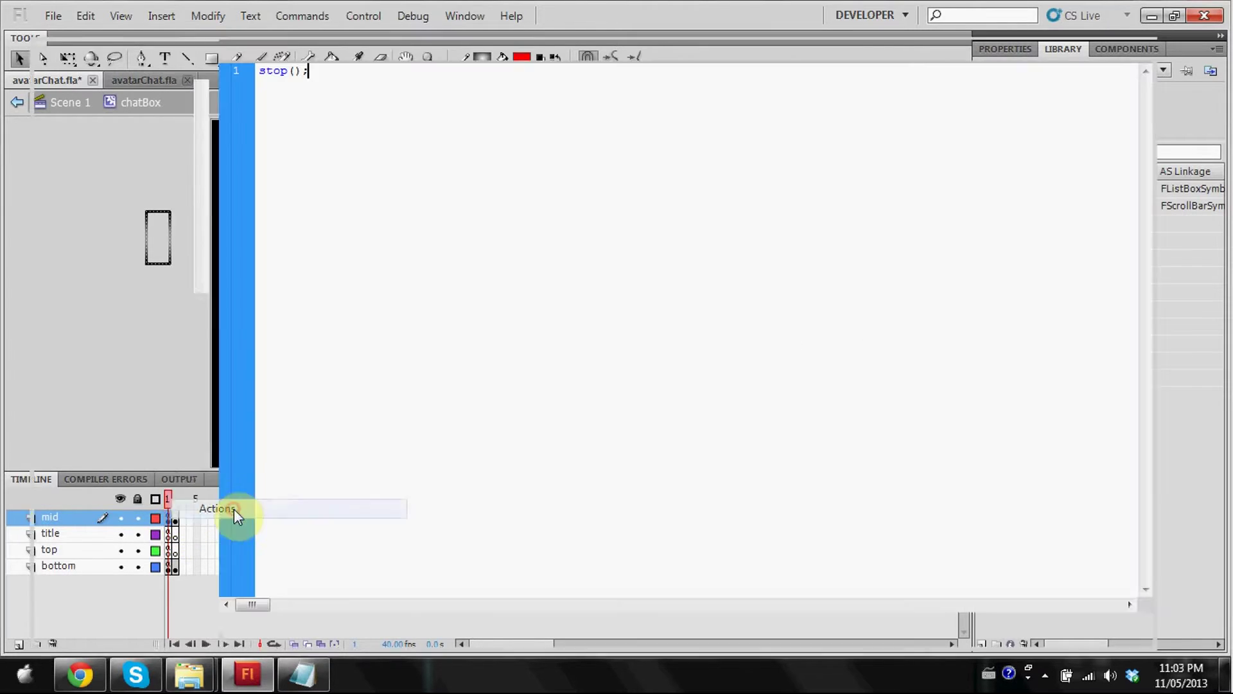
left_click(1154, 12)
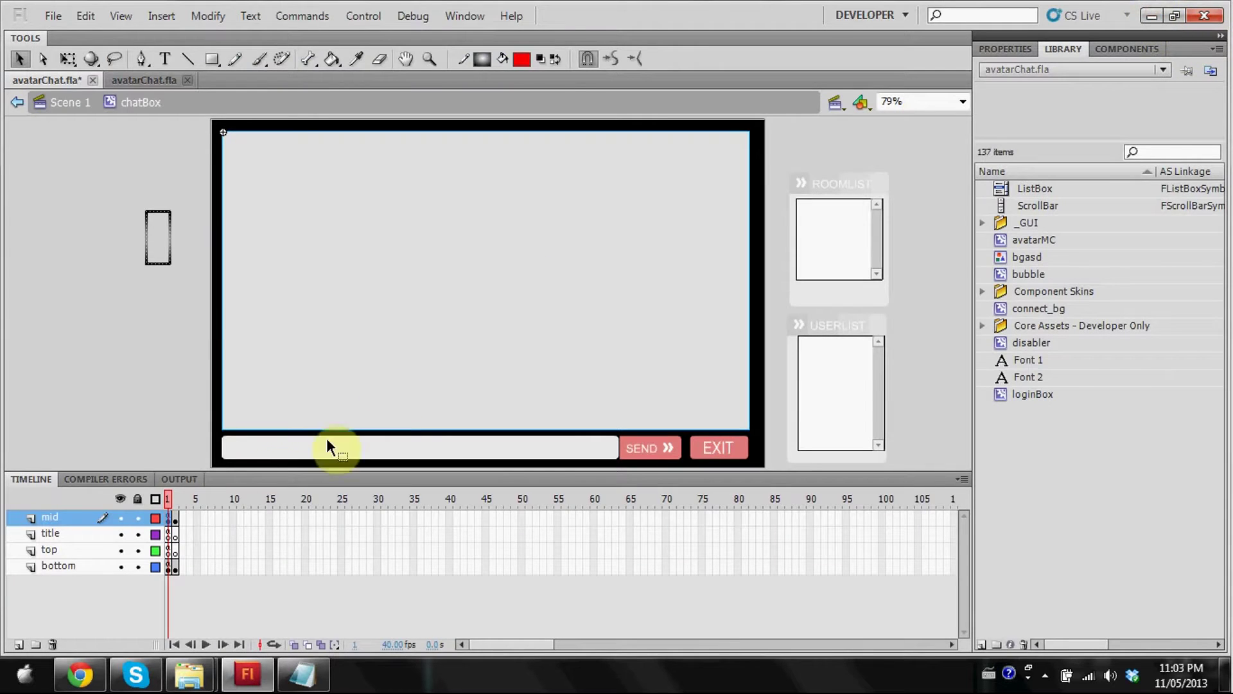
right_click(179, 519)
left_click(253, 506)
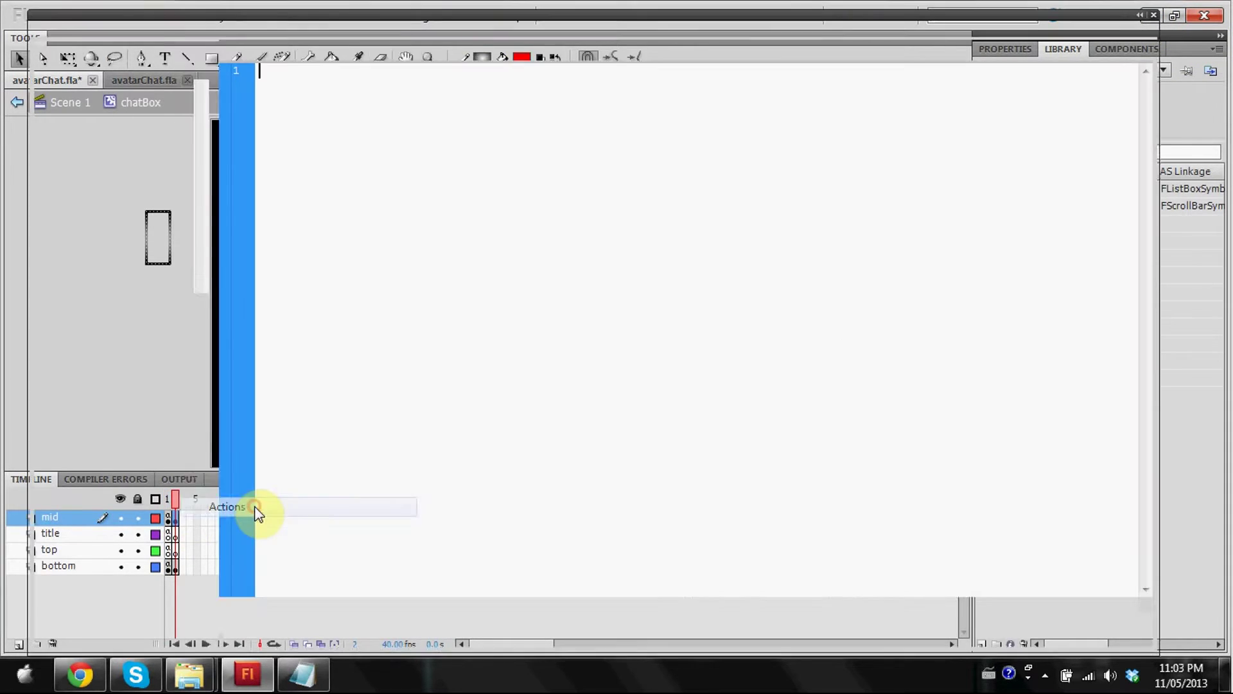
type("stop()")
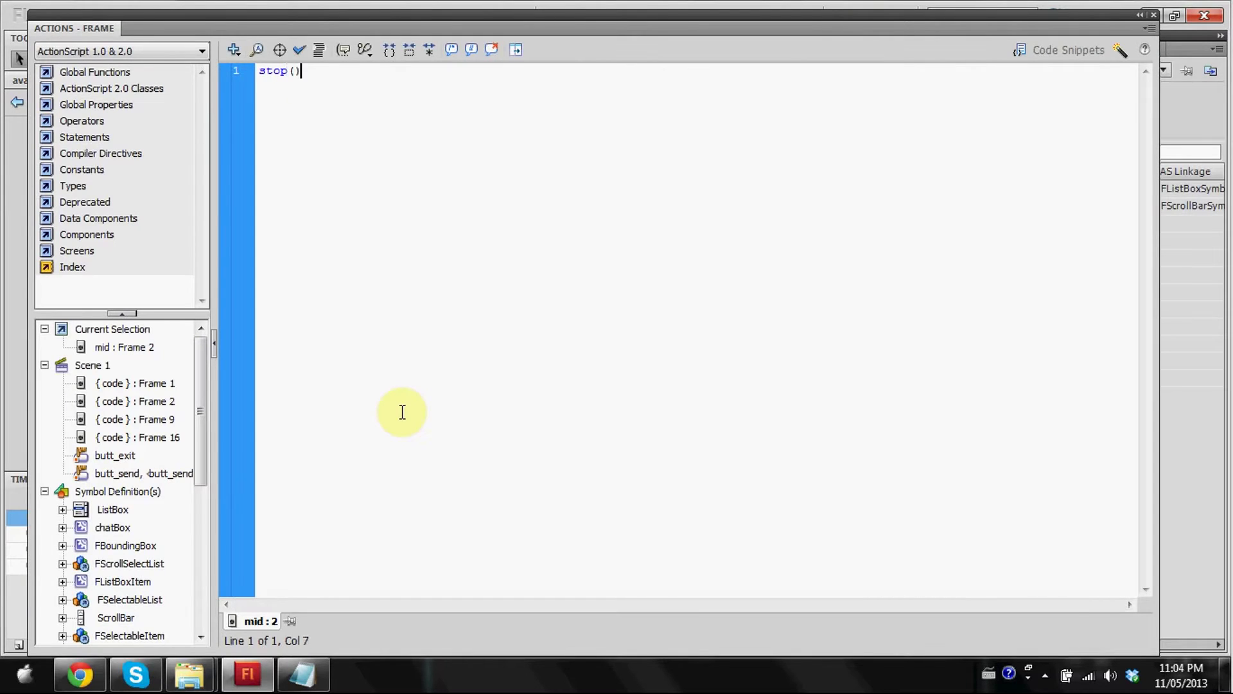
type(";")
left_click(1154, 14)
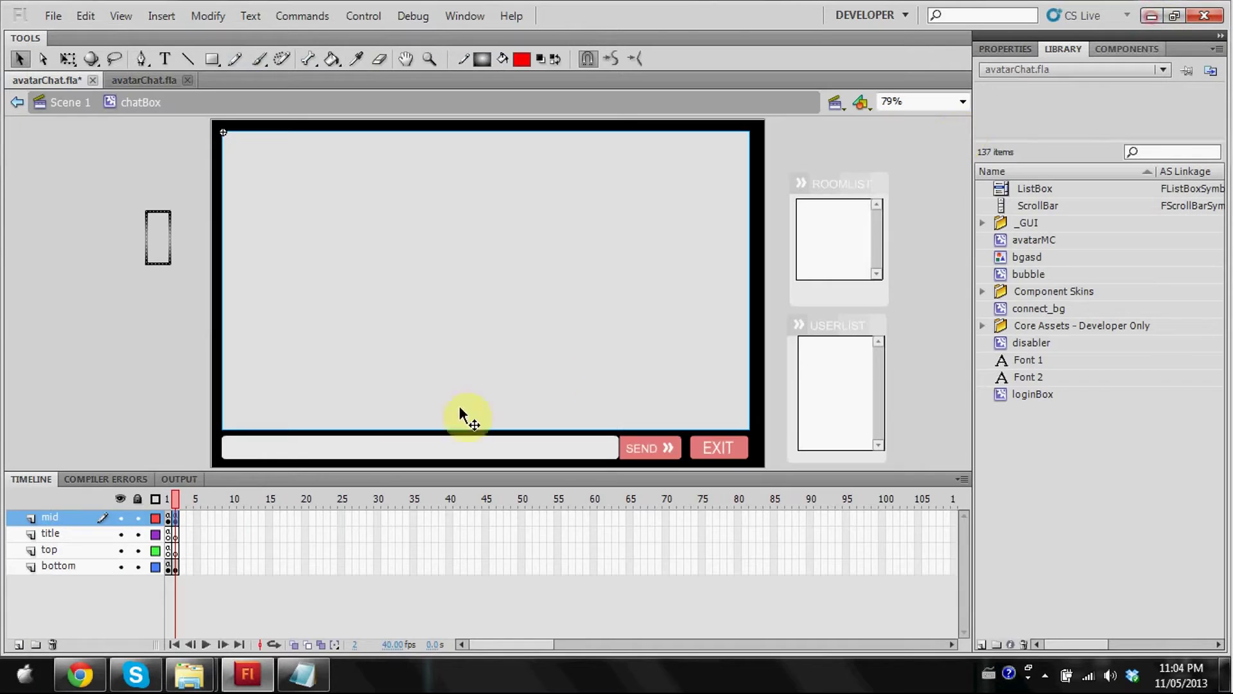
Add a stop(); action to frame 2 of the title and top layers.
right_click(176, 533)
left_click(239, 521)
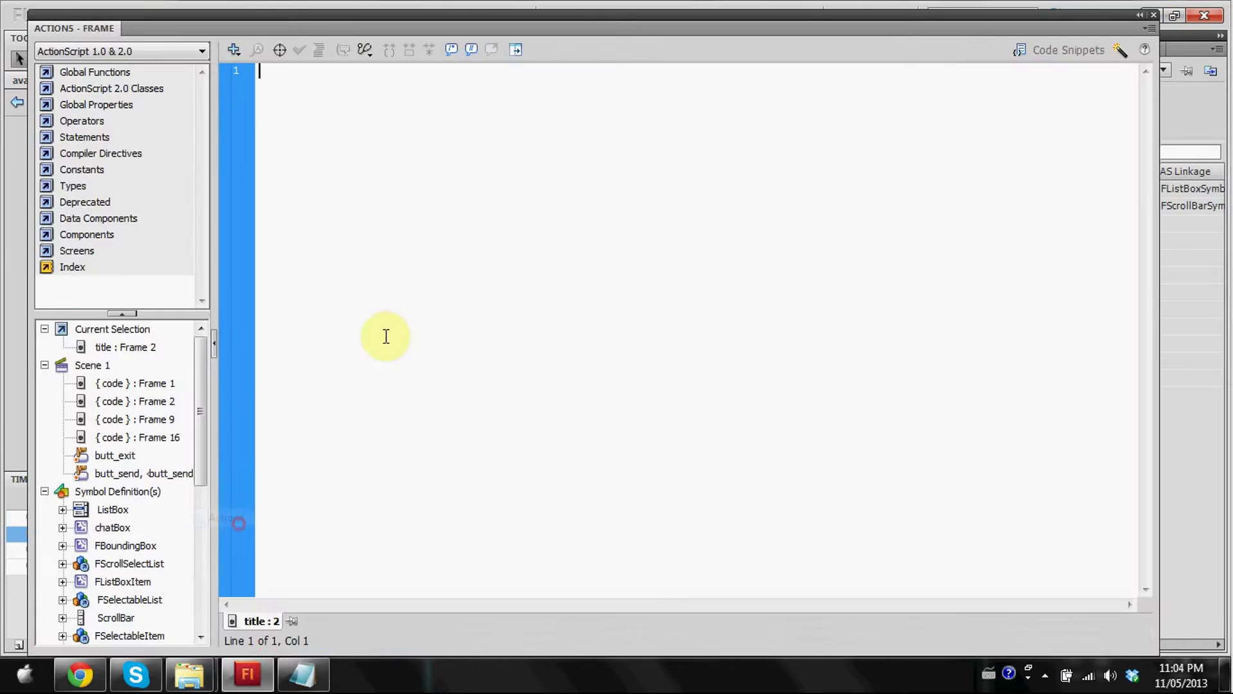
type("stop();")
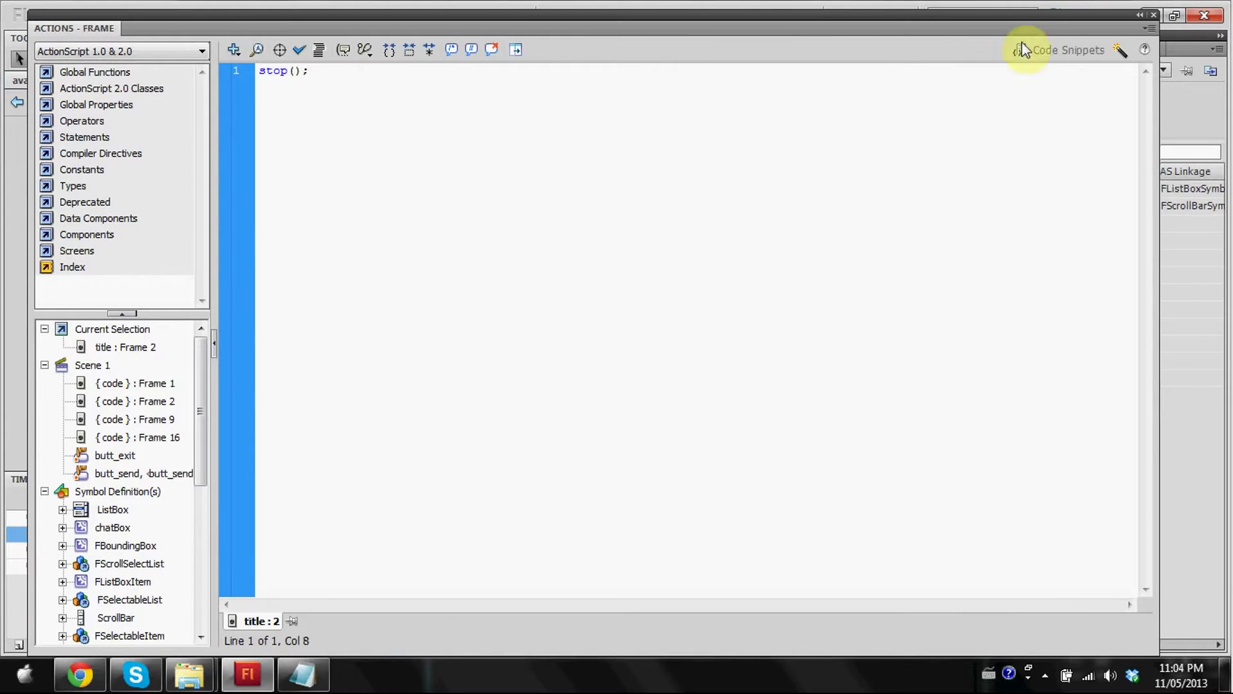
left_click(1154, 15)
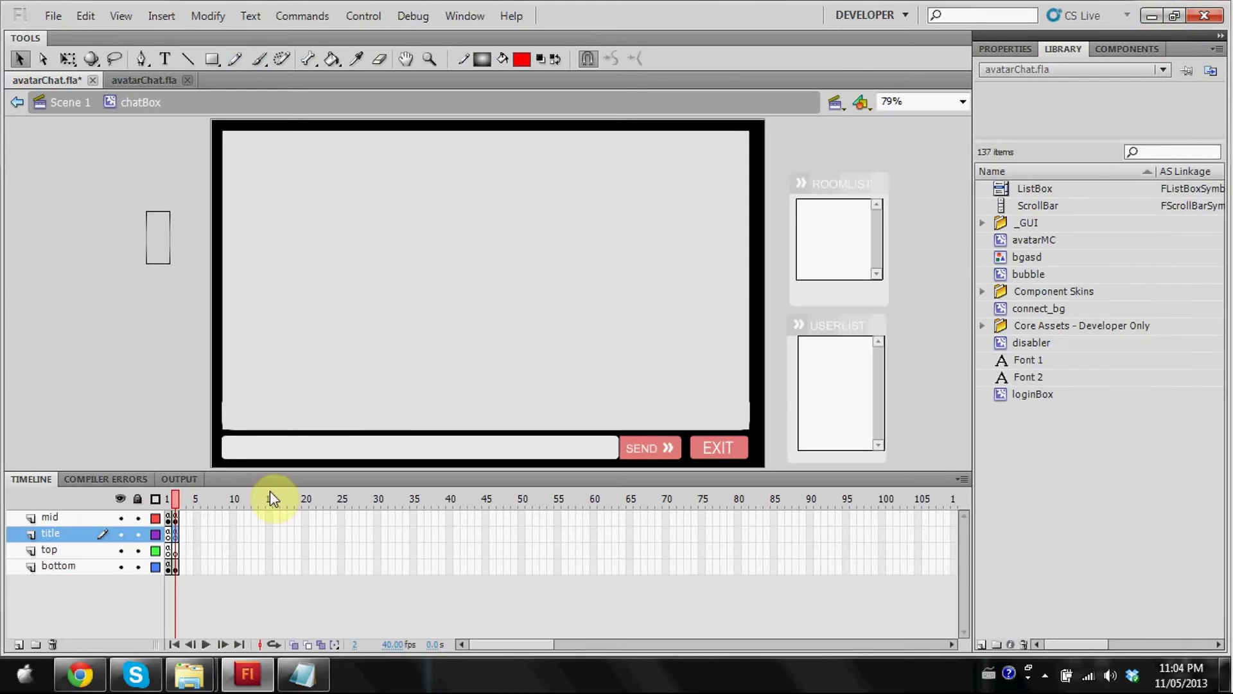
right_click(175, 553)
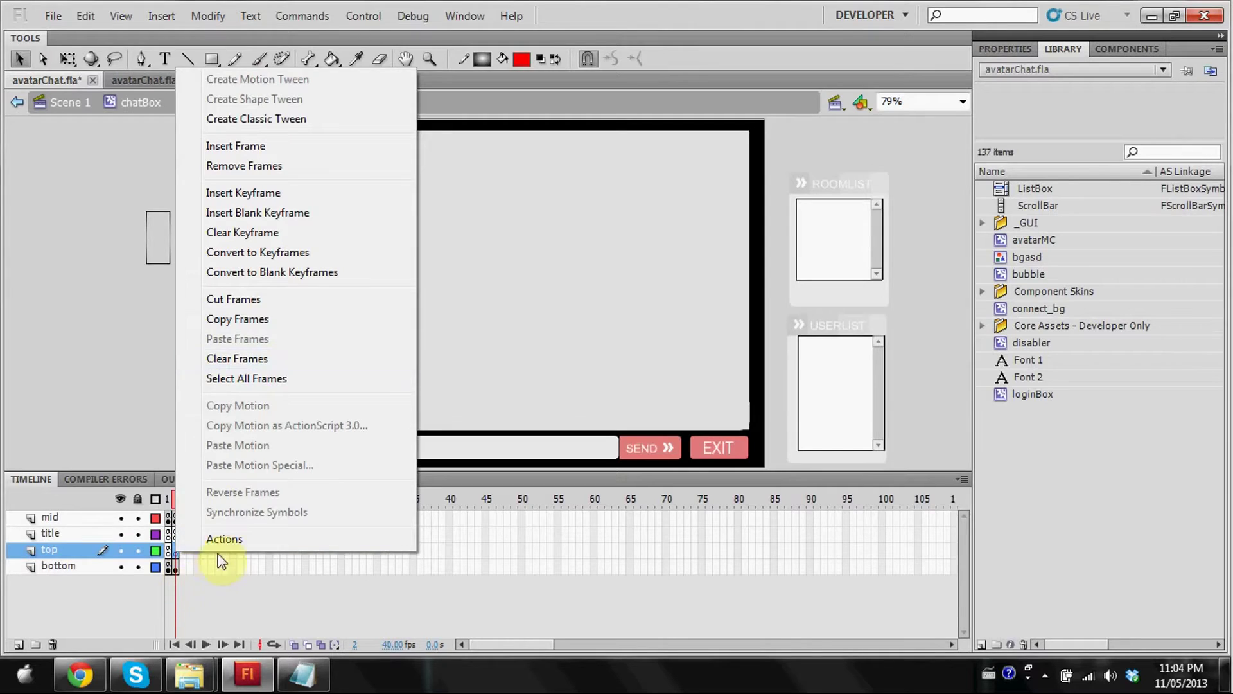
left_click(222, 537)
type("stop(")
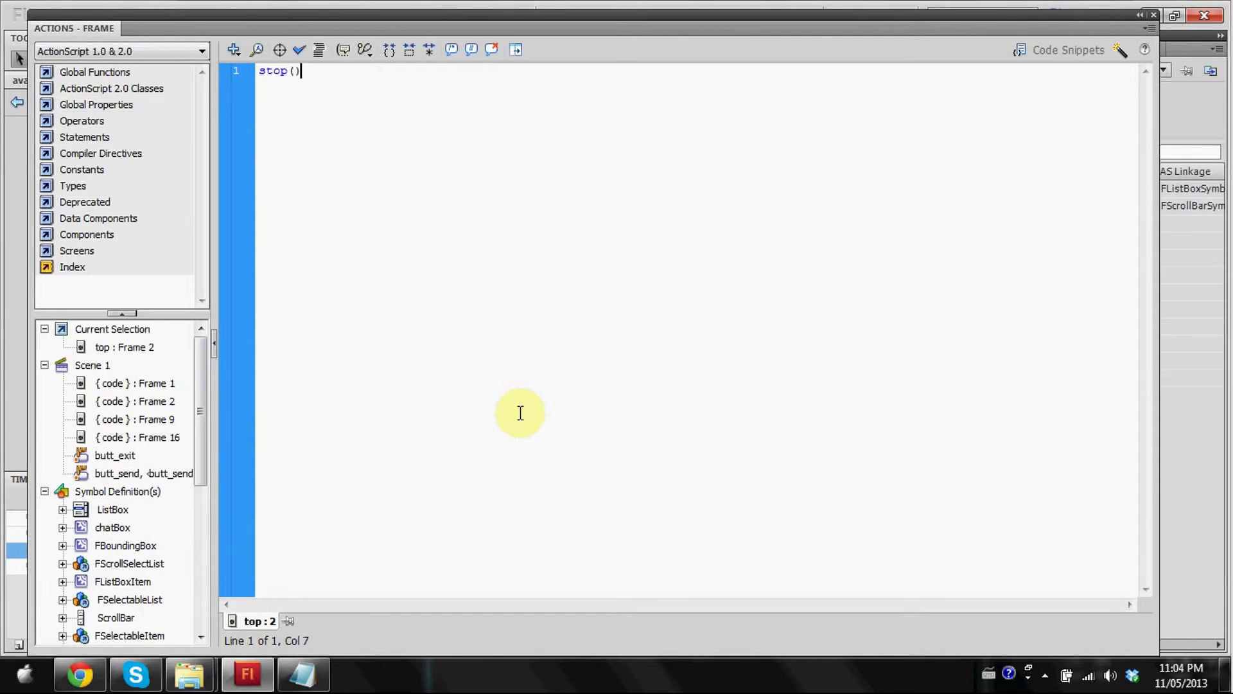
type(";")
left_click(1154, 14)
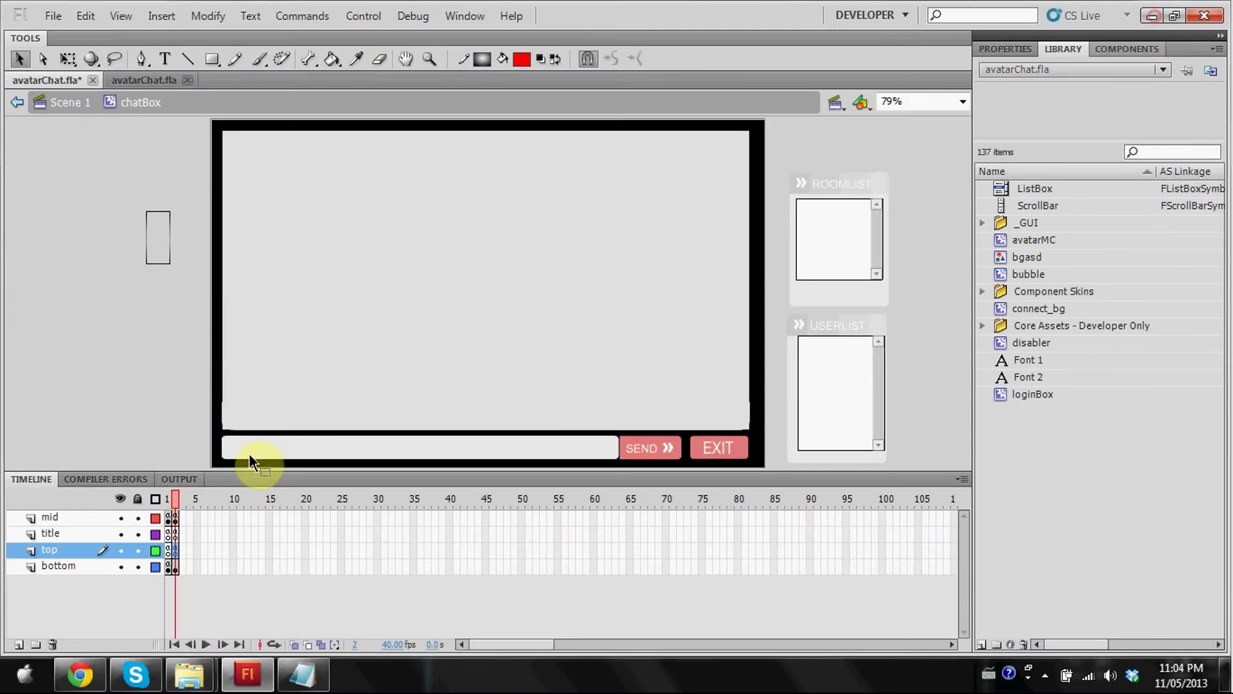
Add a stop(); action to frame 2 of the bottom layer and deselect the stage.
left_click(173, 567)
right_click(175, 568)
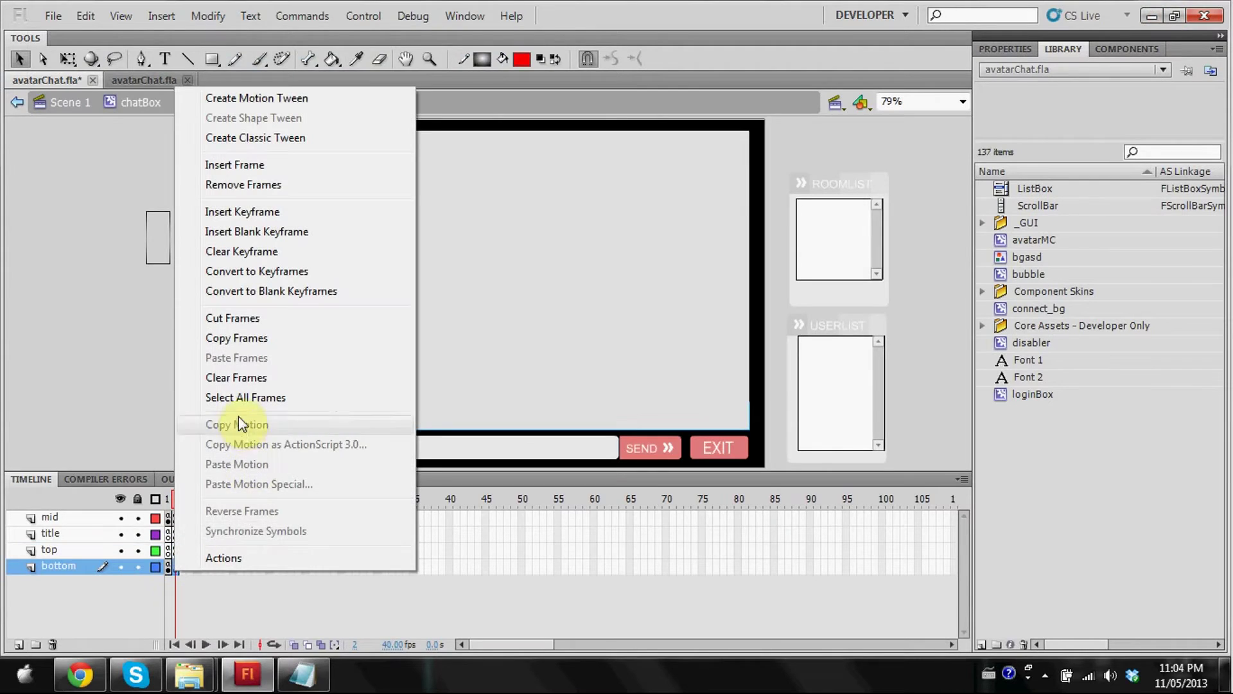
left_click(232, 559)
type("stop();")
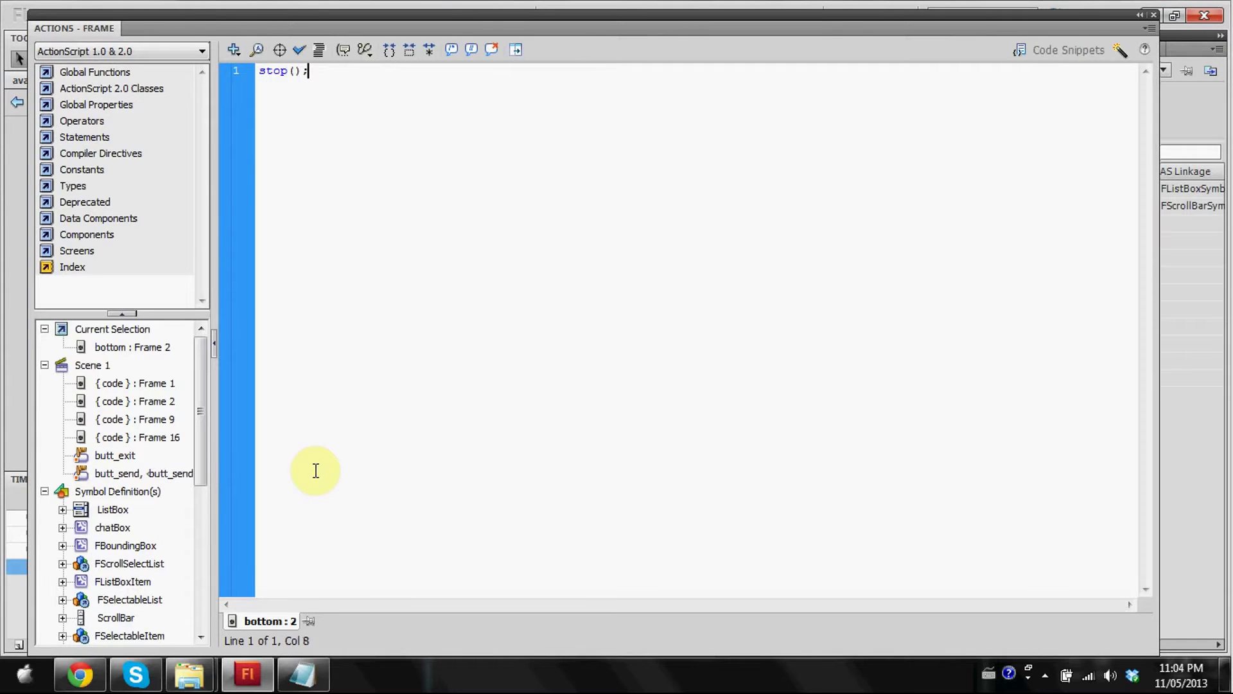
left_click(1152, 16)
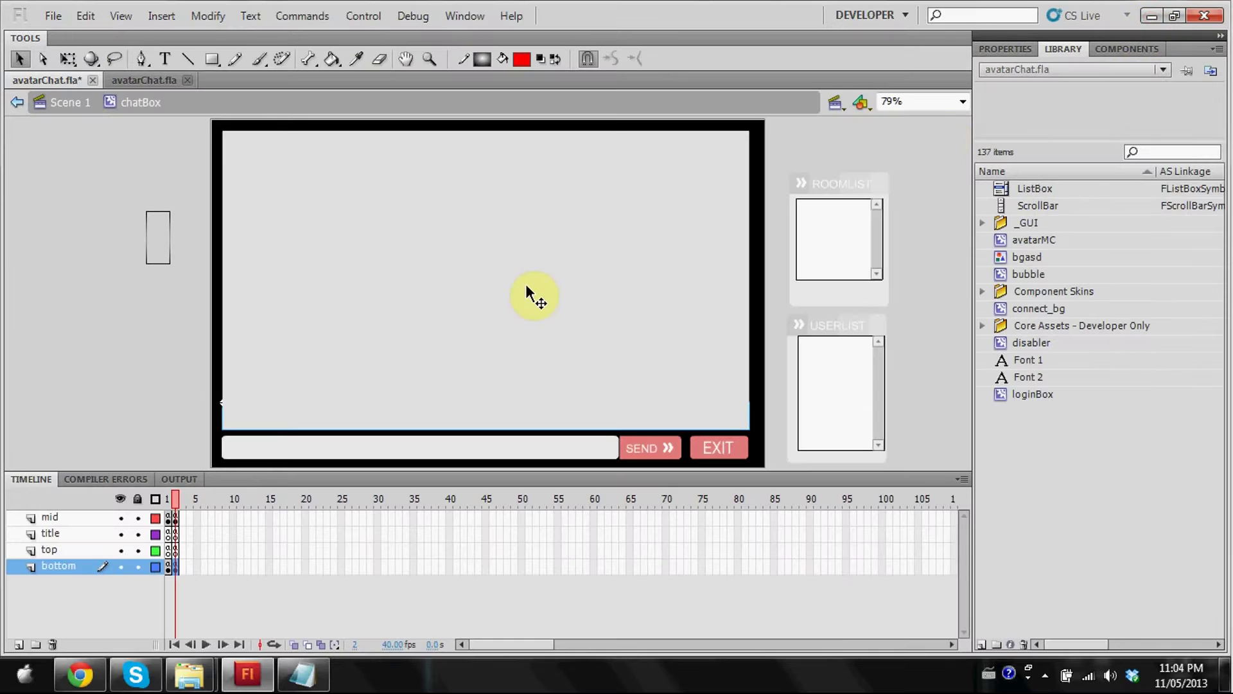
left_click(120, 409)
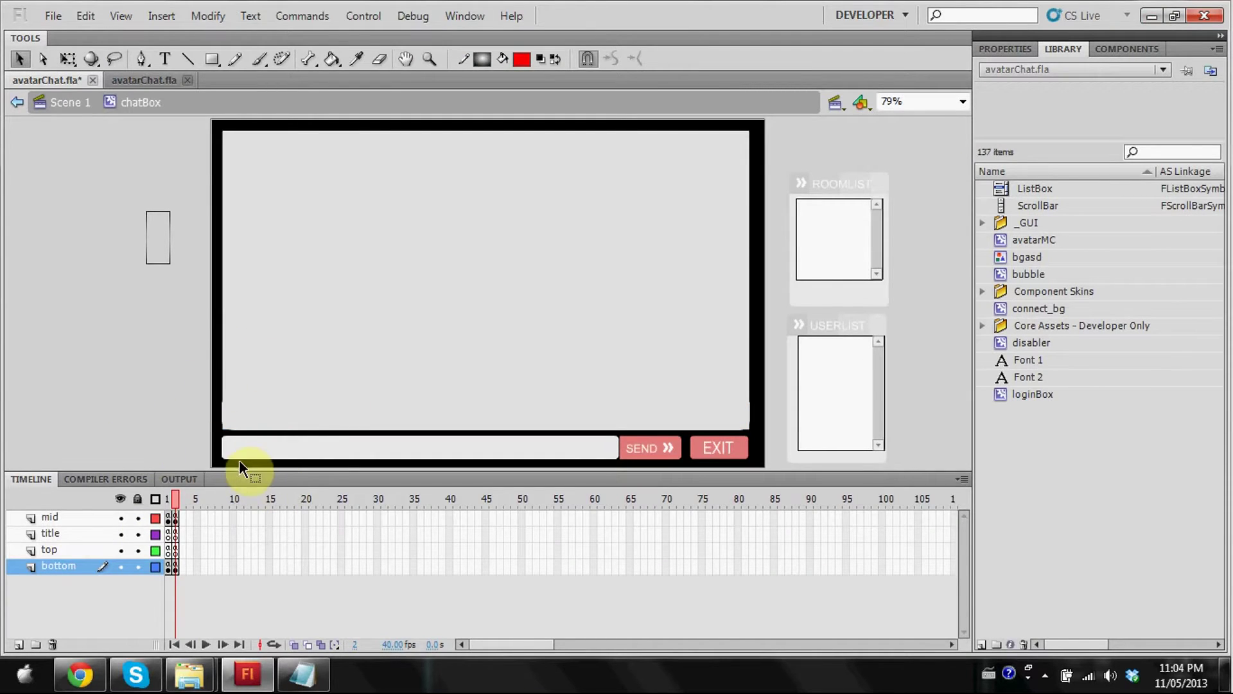
left_click(167, 518)
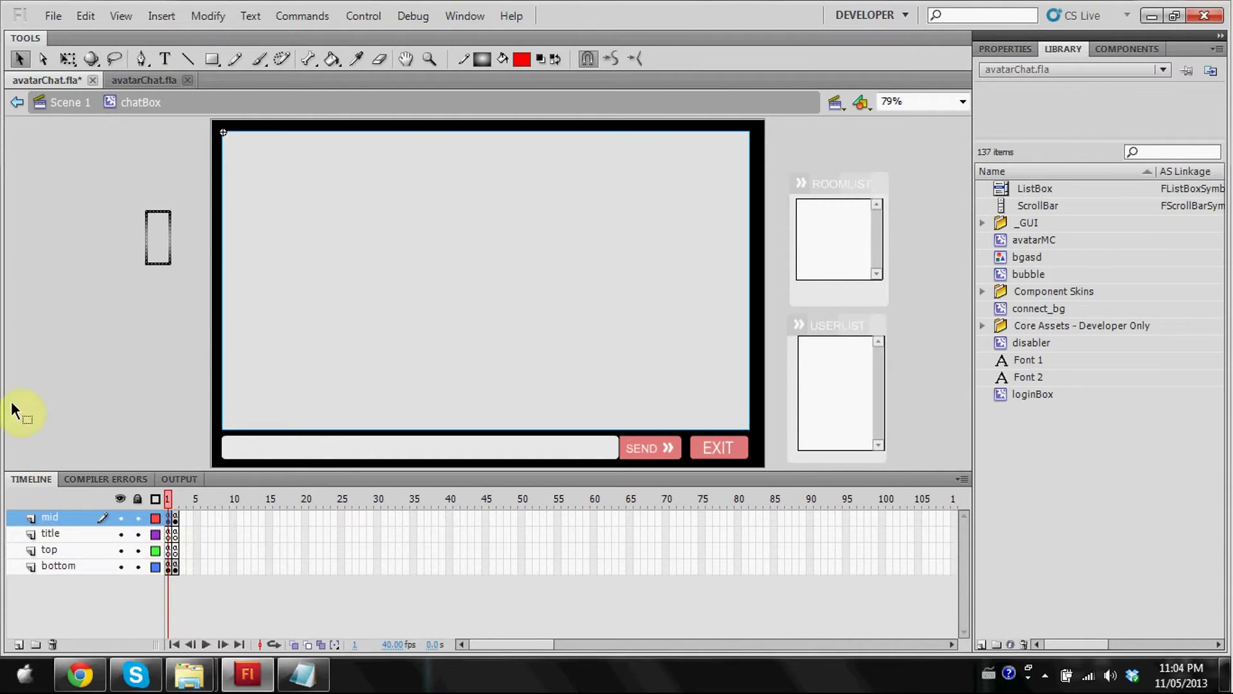
left_click_drag(60, 520, 51, 551)
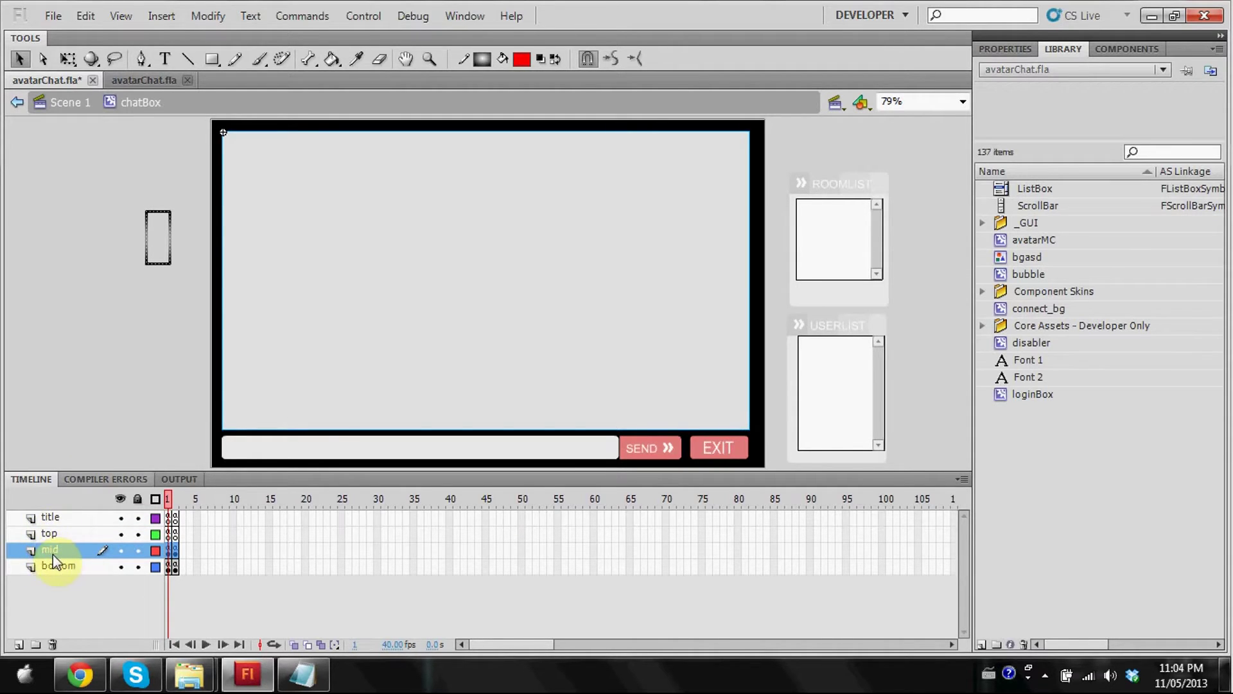
left_click_drag(52, 553, 56, 514)
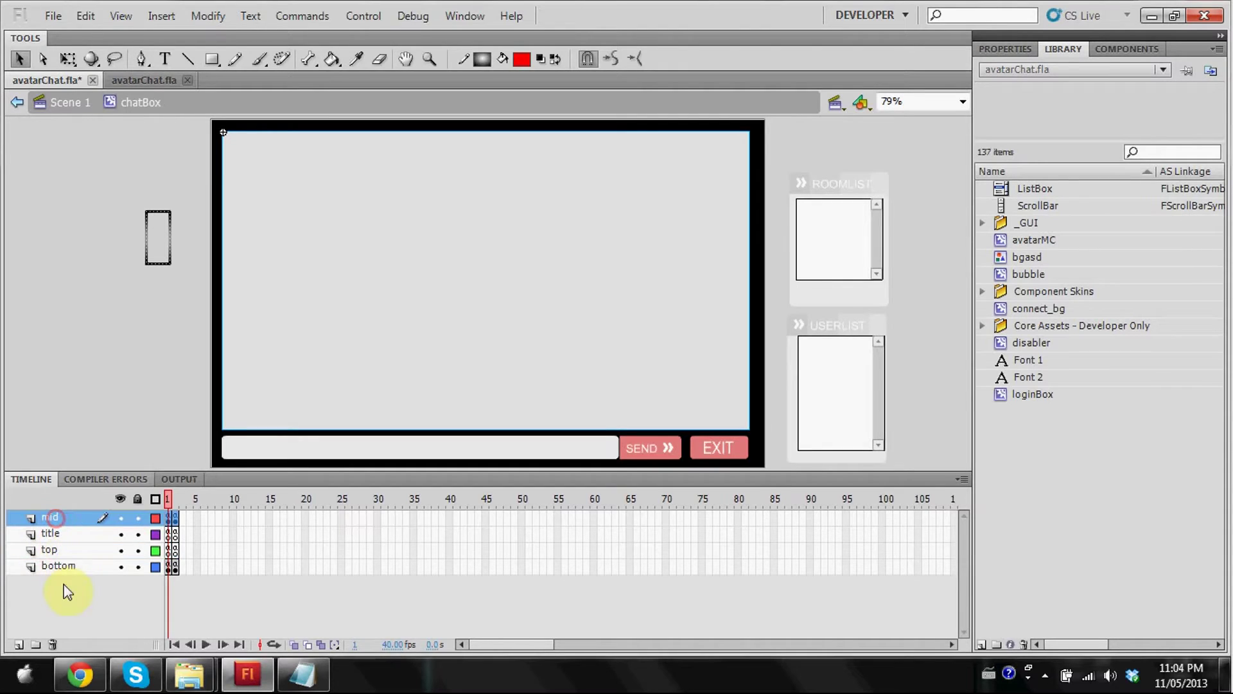
left_click(131, 345)
left_click(172, 542)
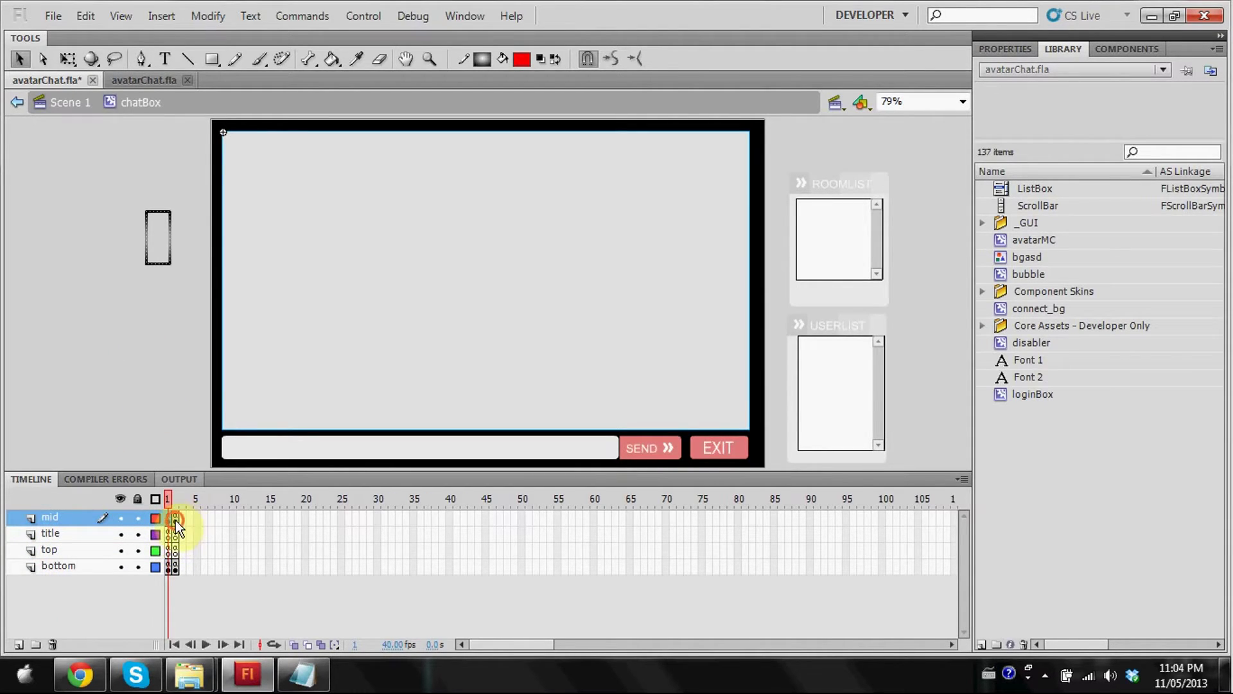
left_click(190, 675)
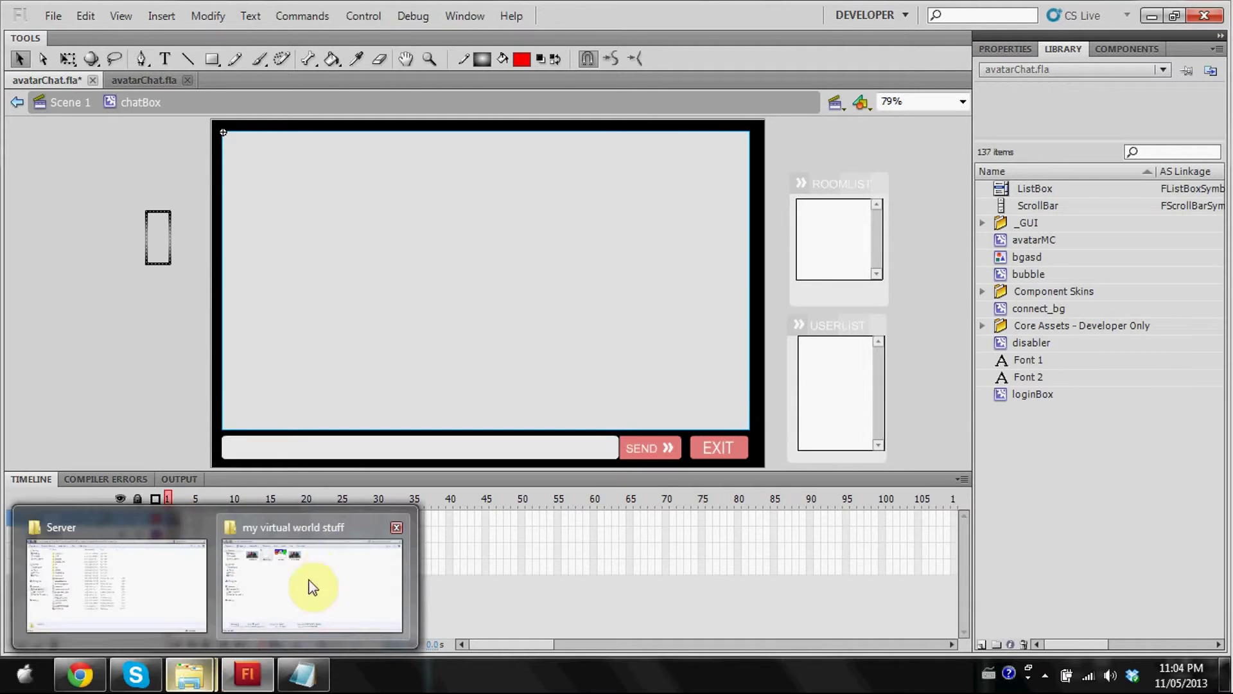
Drag town.png from the my virtual world stuff folder onto the chatBox stage.
left_click(299, 573)
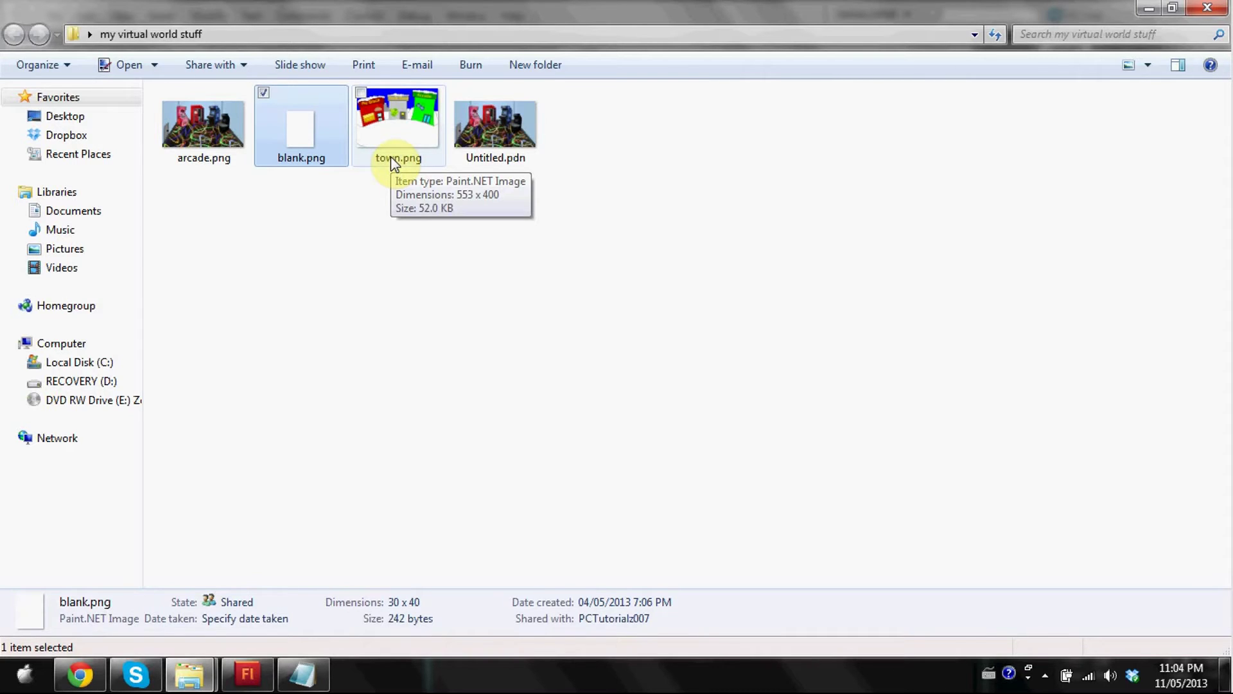
left_click_drag(395, 164, 357, 259)
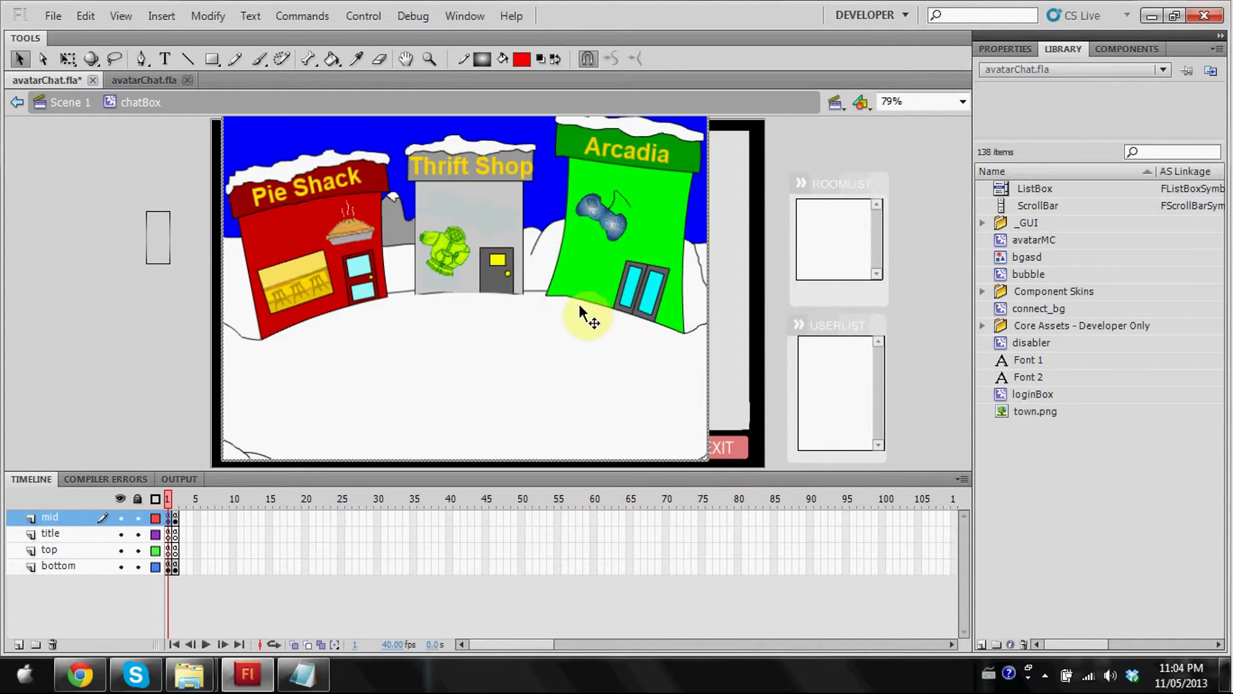
Size the town bitmap to 600 × 337 and position it at X 0, Y 30.
left_click(1026, 51)
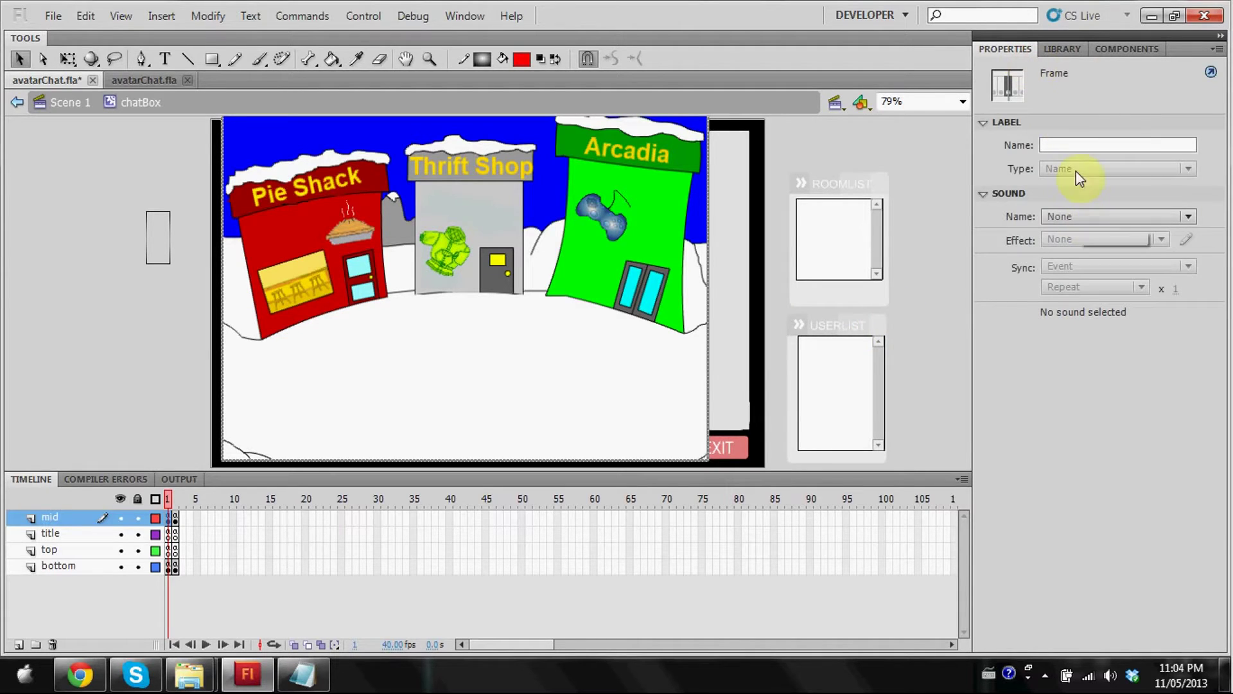
left_click(1066, 52)
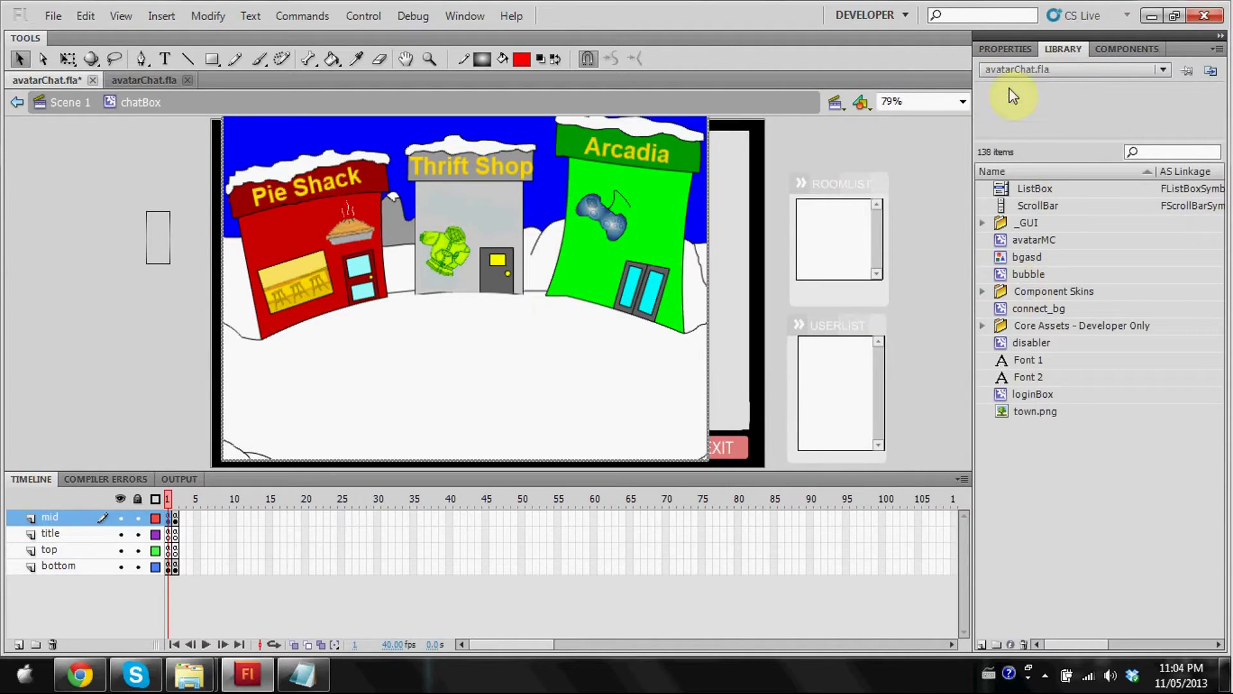
left_click(1013, 57)
left_click(432, 303)
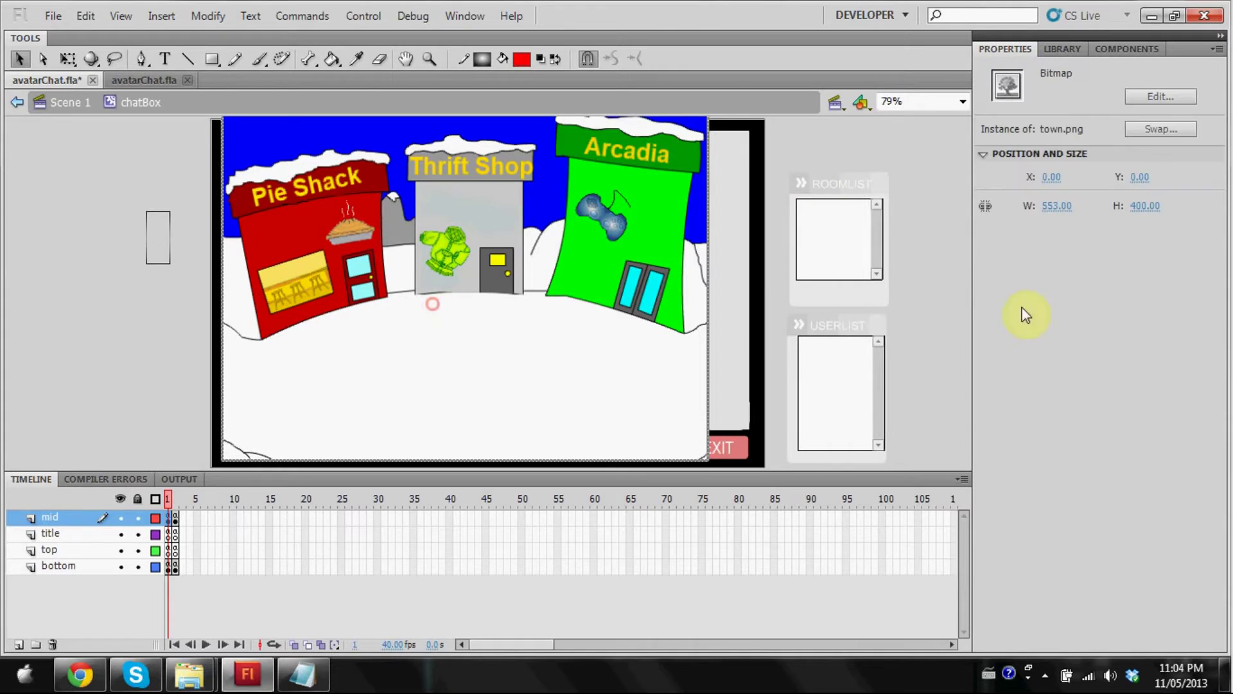
mouse_move(1063, 205)
left_mouse_down()
mouse_move(1024, 203)
mouse_move(1113, 212)
mouse_move(1069, 215)
left_mouse_up()
left_click_drag(629, 294, 630, 304)
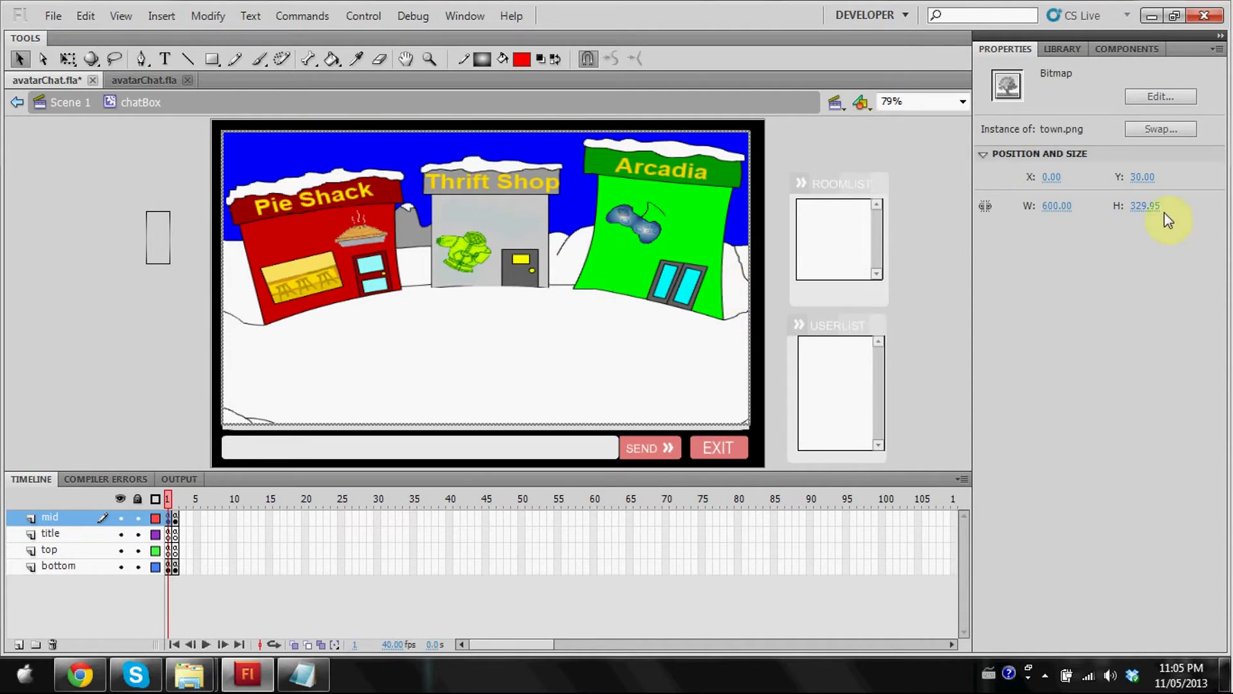
left_click_drag(1149, 207, 1163, 207)
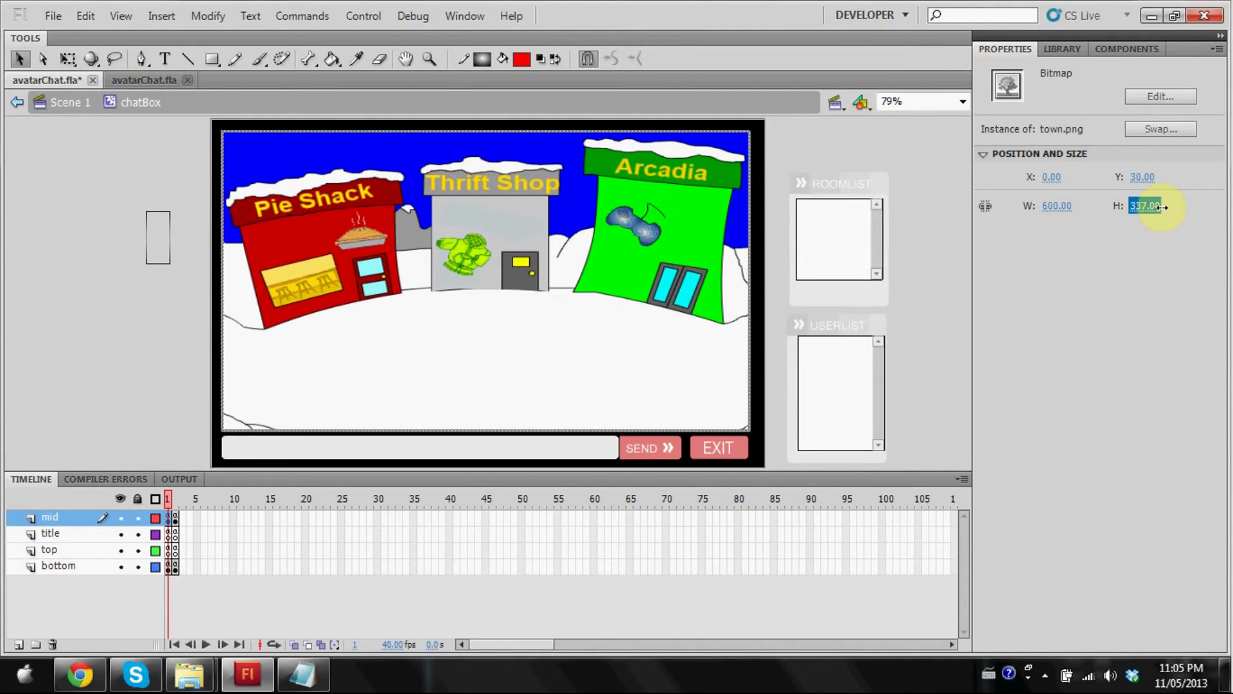
left_click(281, 297)
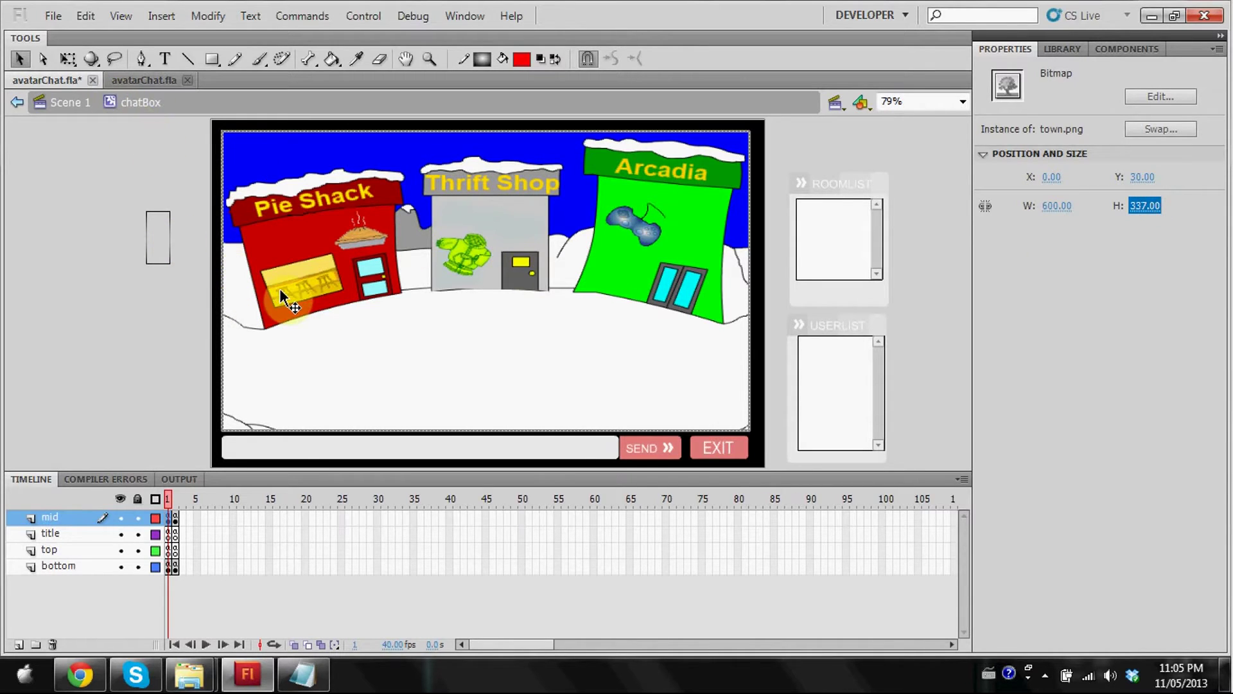
left_click(103, 338)
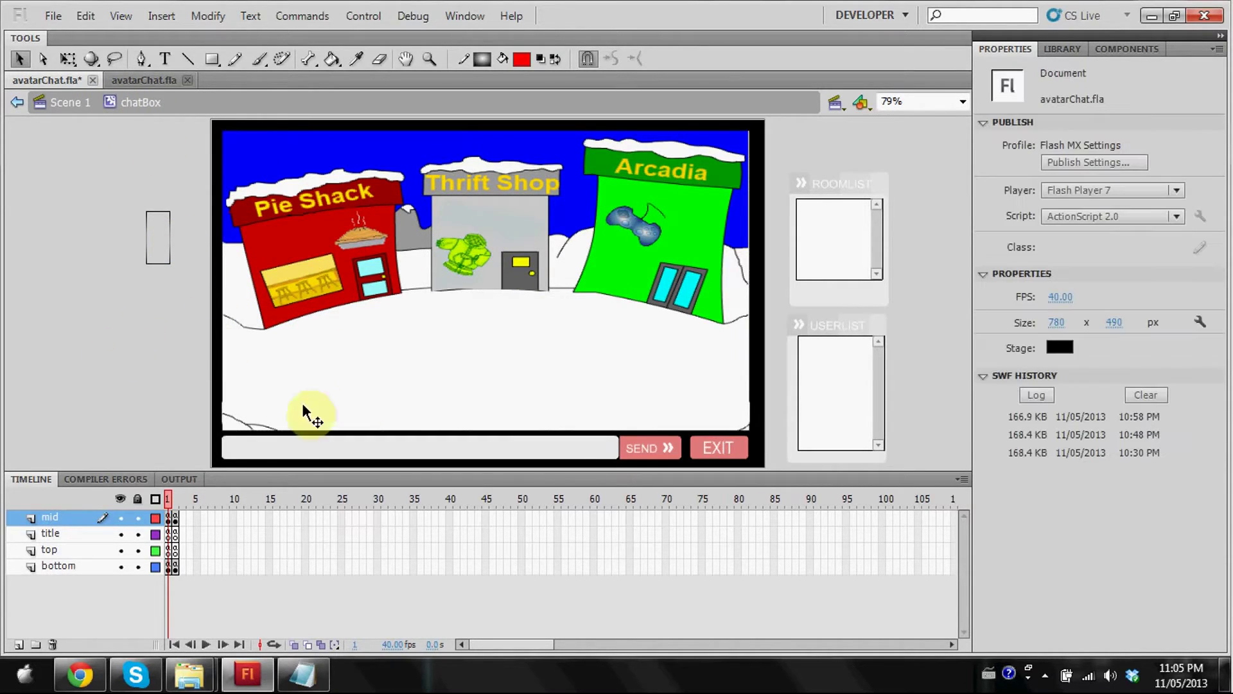
Convert the town bitmap into a Movie Clip symbol named 'Town'.
right_click(545, 352)
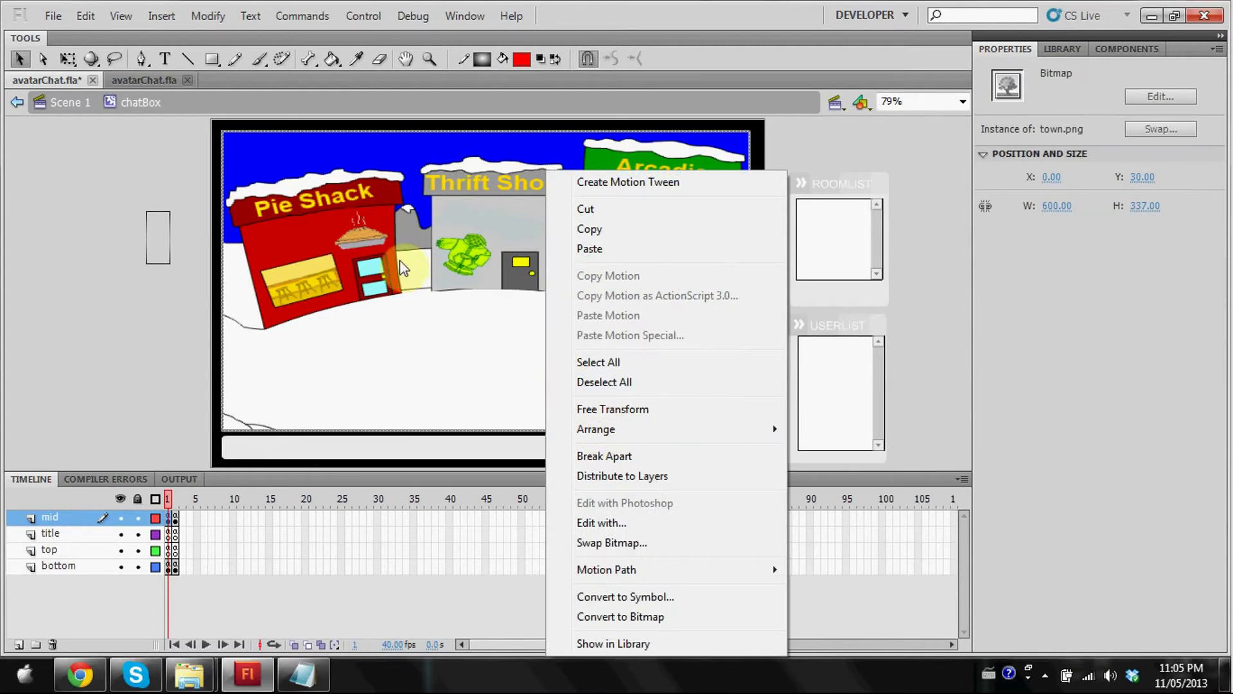
left_click(611, 596)
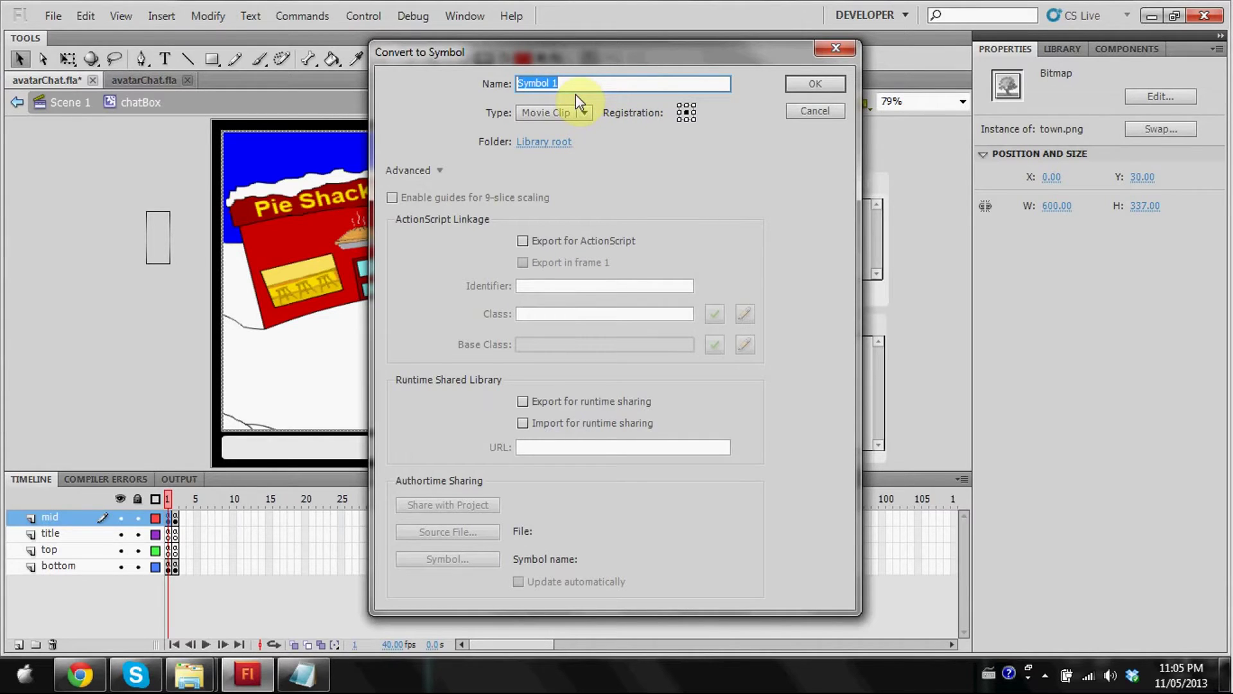
key("BackSpace")
type("Town")
left_click(810, 84)
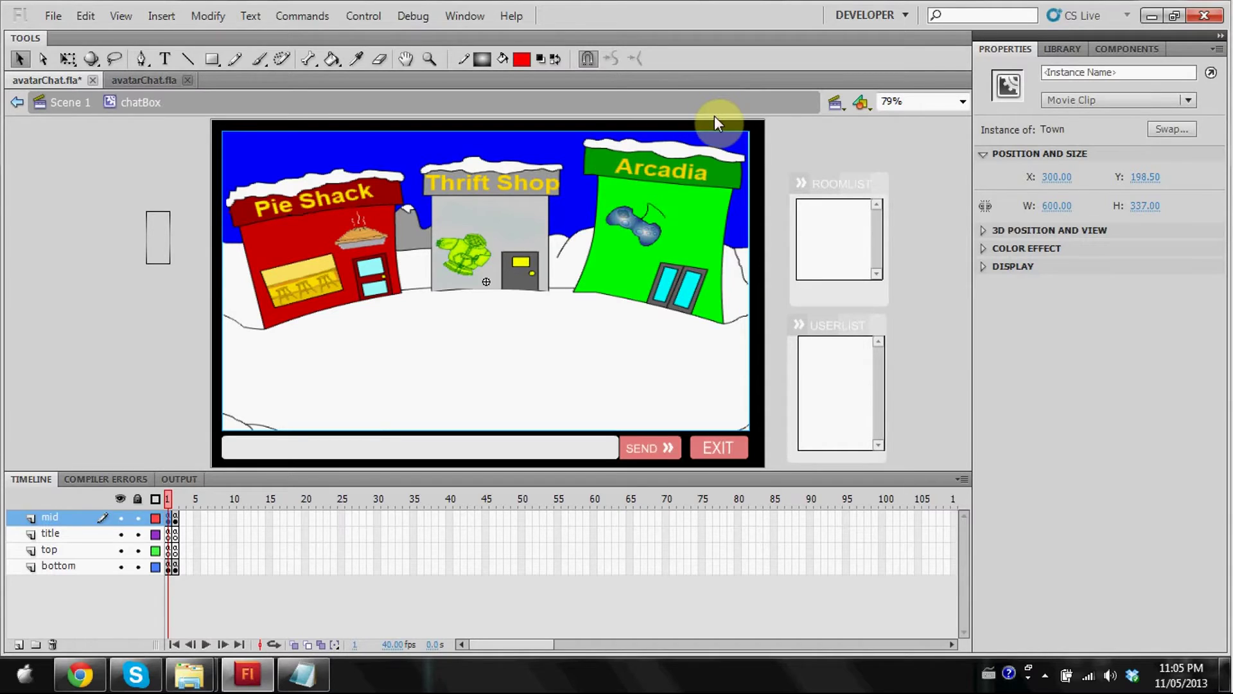
left_click(136, 365)
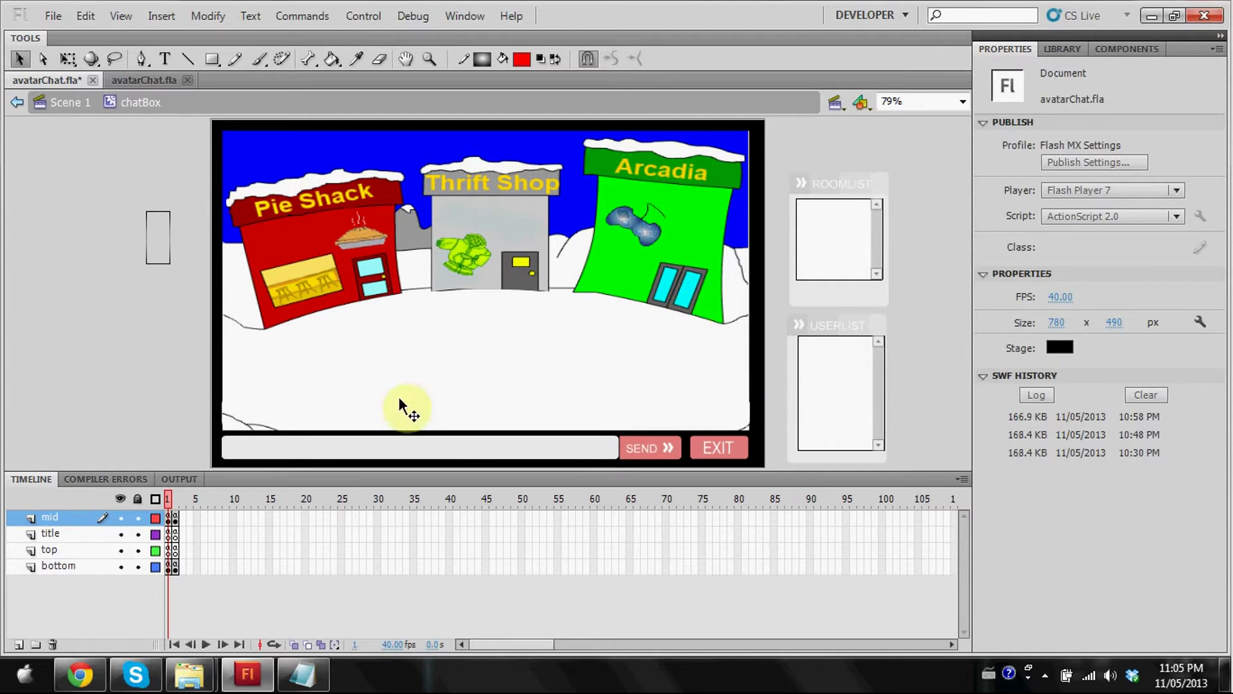
Bring blank.png onto the stage over Arcadia's door and stretch it to 97 × 93.
mouse_move(189, 674)
left_click(311, 585)
left_click(294, 294)
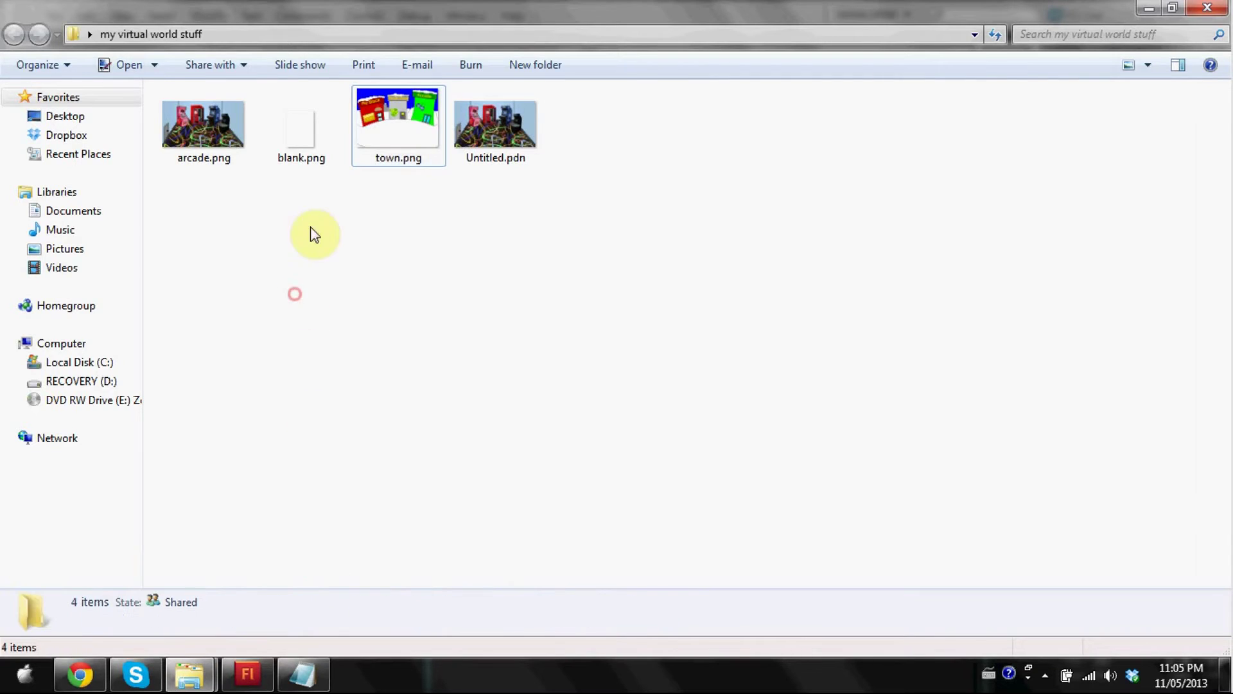
left_click(300, 133)
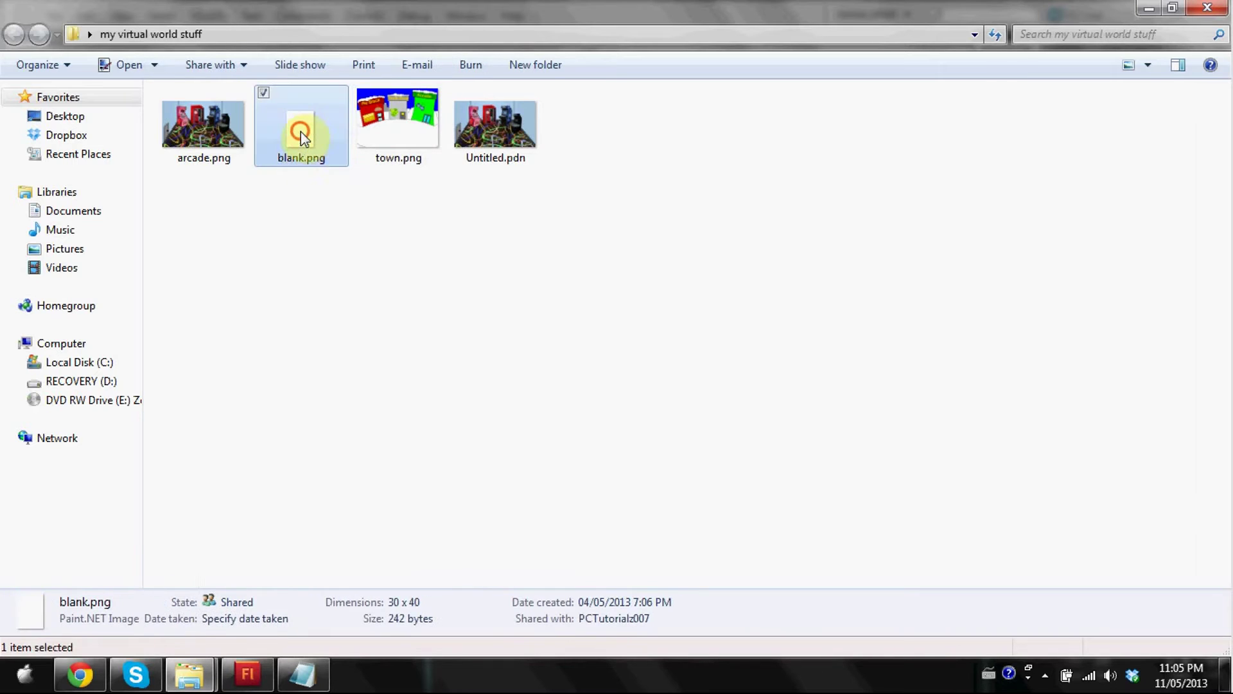
left_click_drag(300, 133, 179, 342)
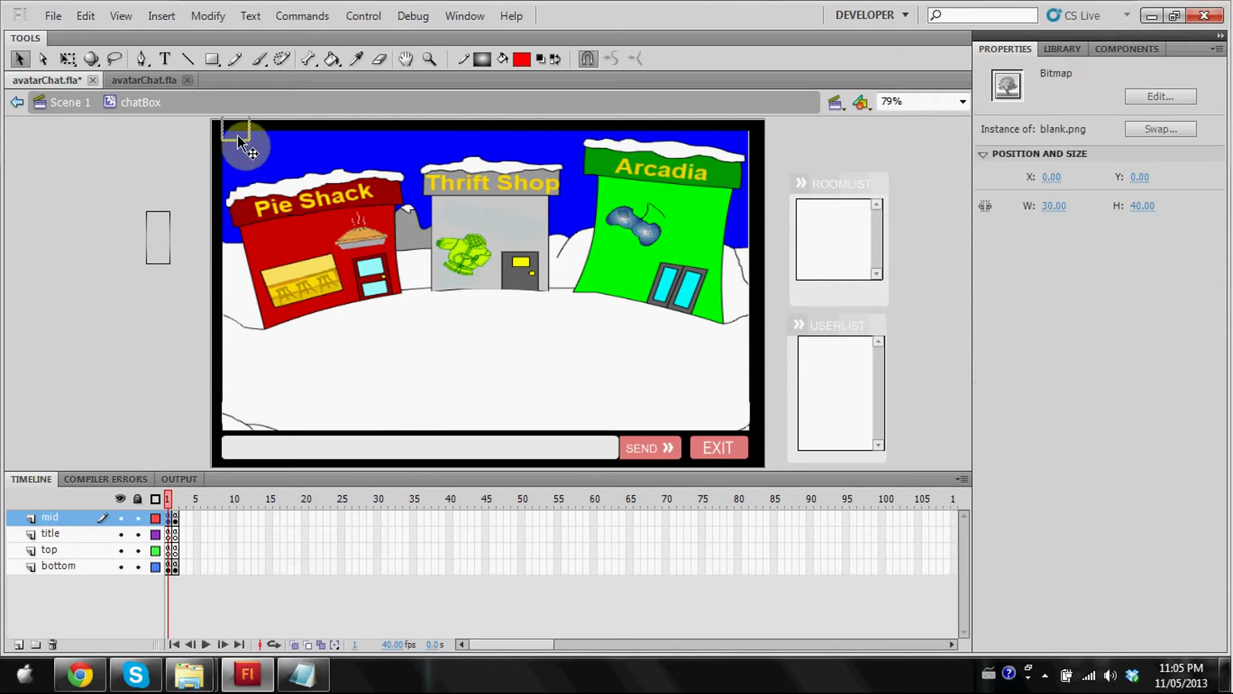
left_click_drag(239, 142, 416, 263)
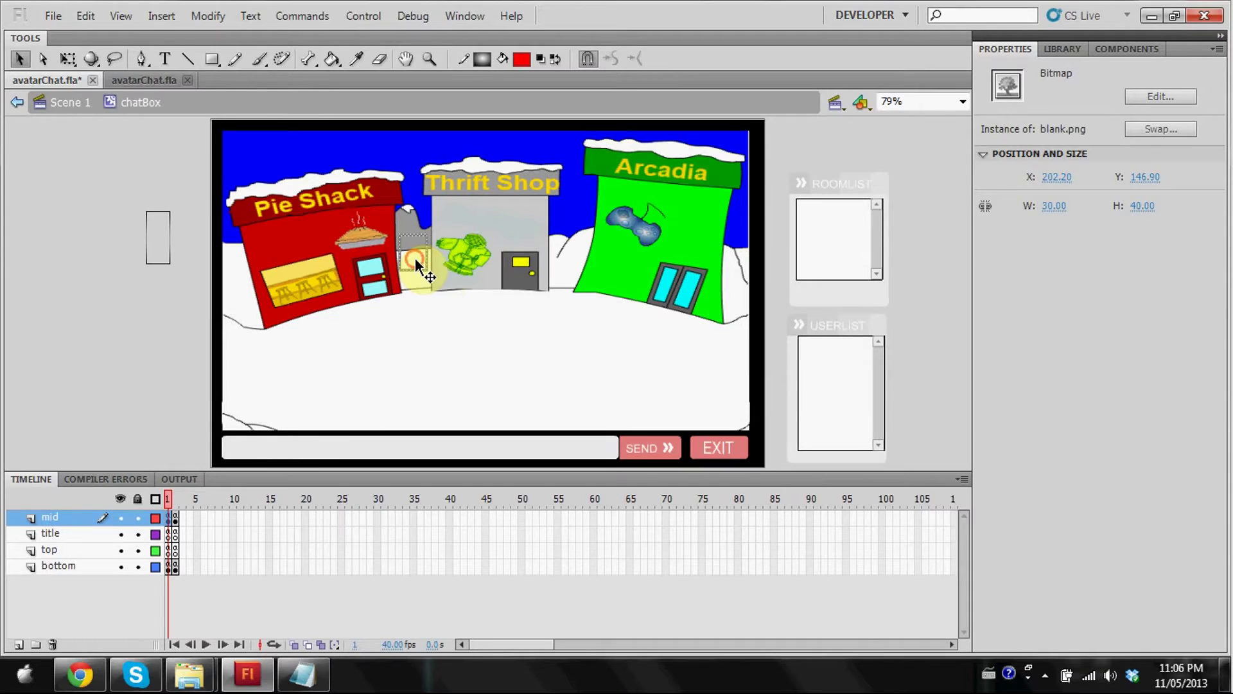
left_click_drag(416, 263, 650, 270)
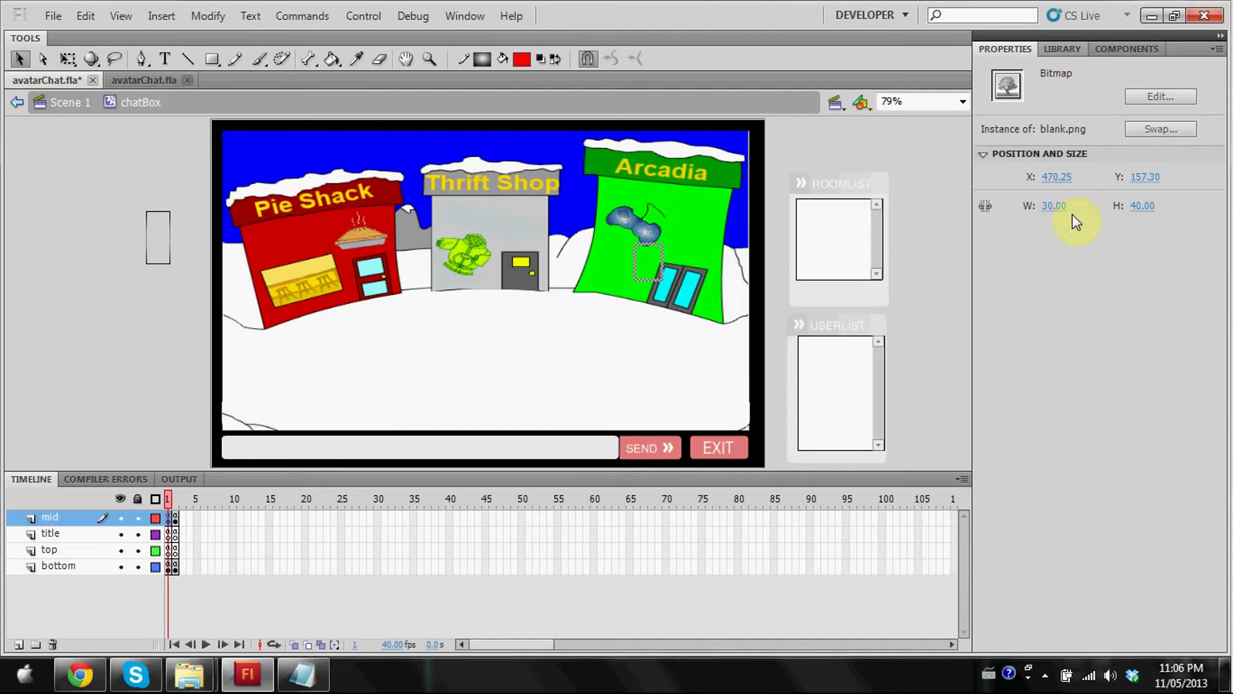
left_click_drag(1061, 206, 1200, 201)
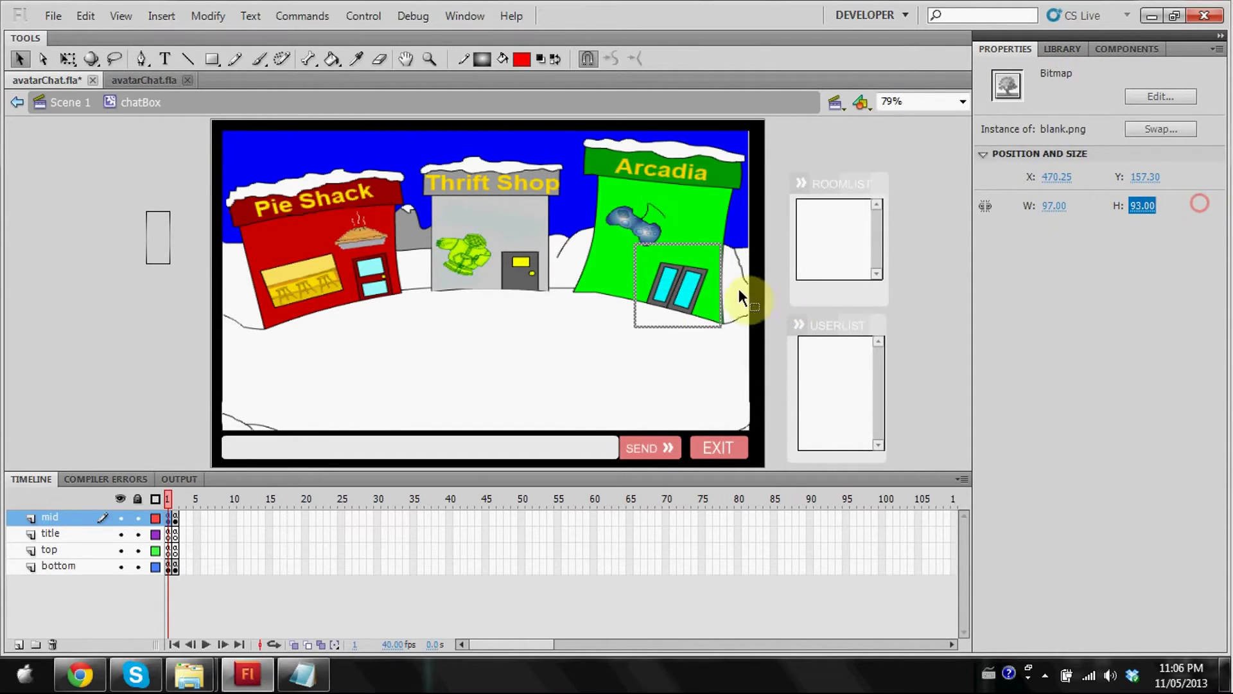
Convert the Arcadia door image into a centre-registered Button symbol named arcade_enter.
right_click(669, 298)
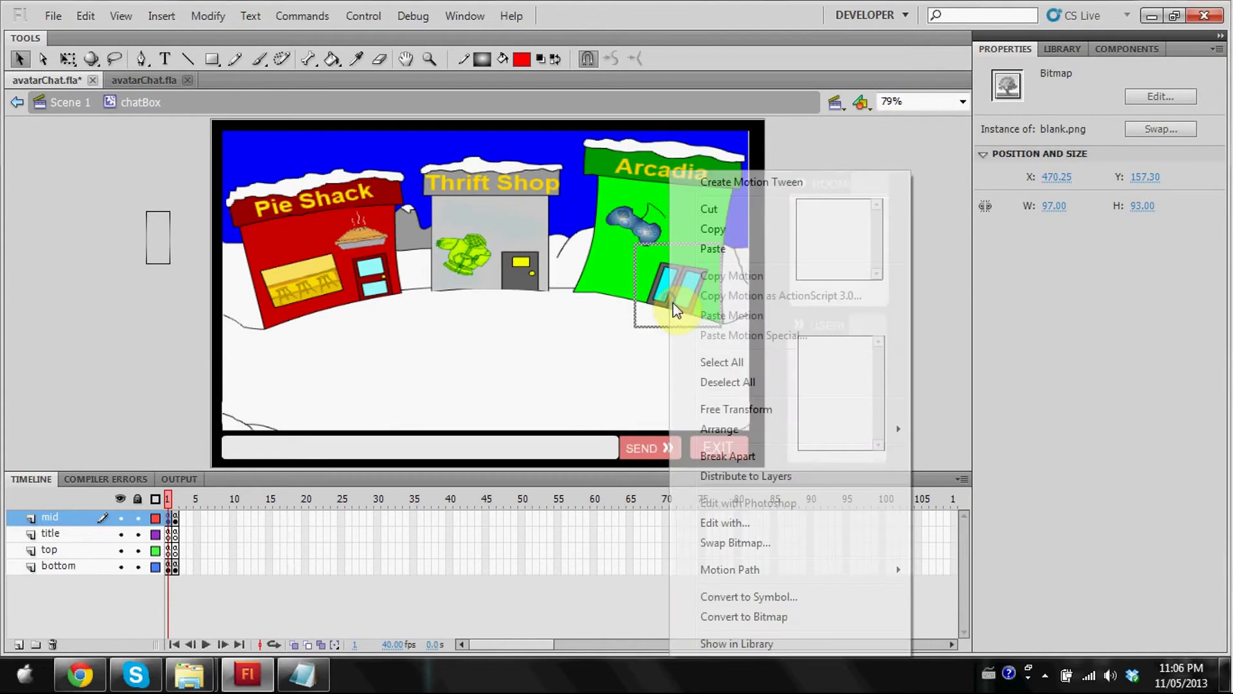
left_click(772, 601)
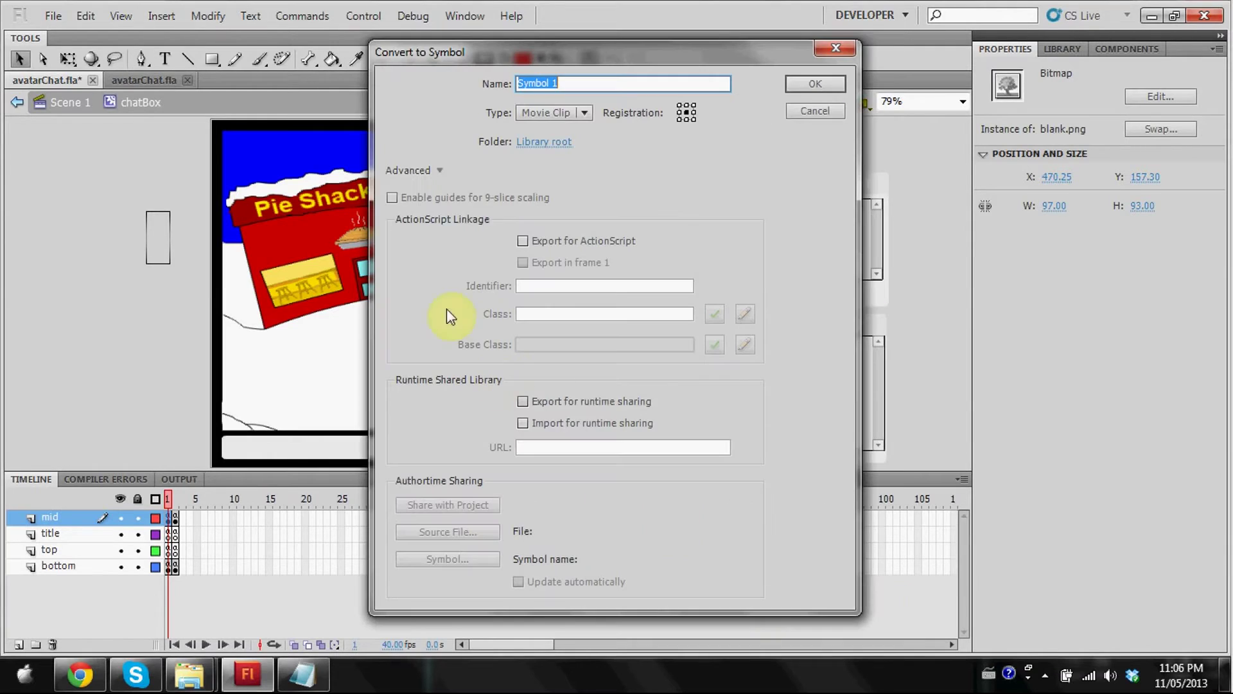
left_click(547, 115)
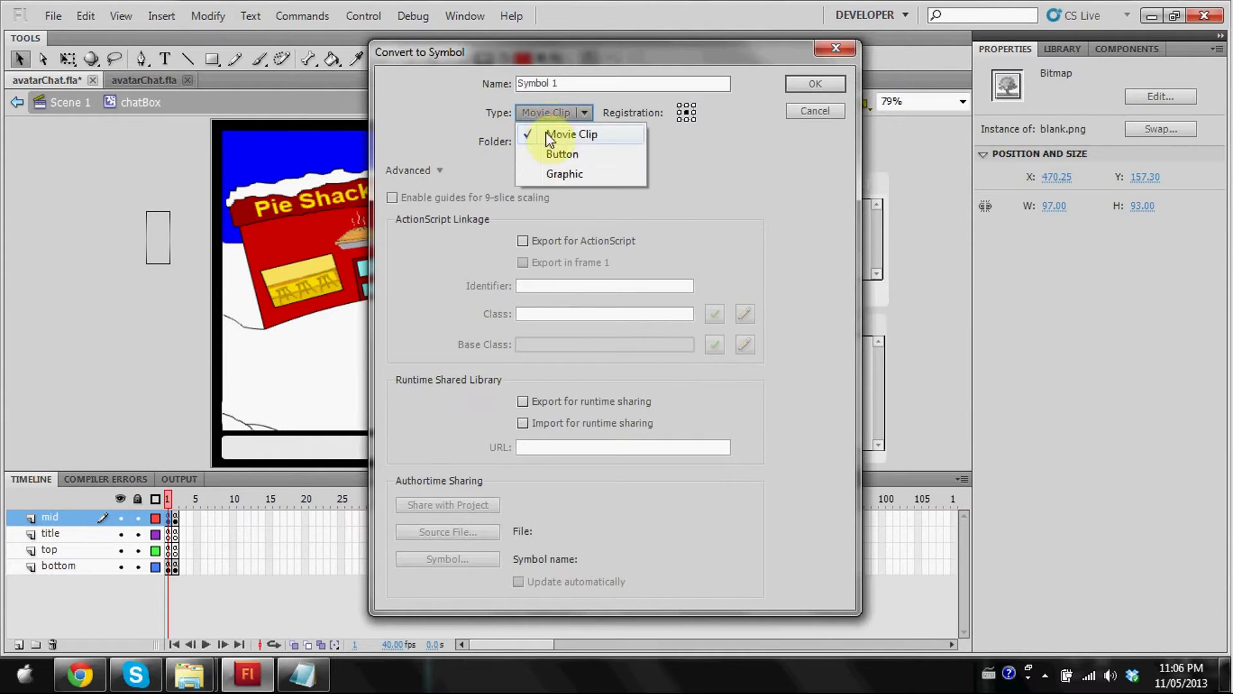
left_click(551, 156)
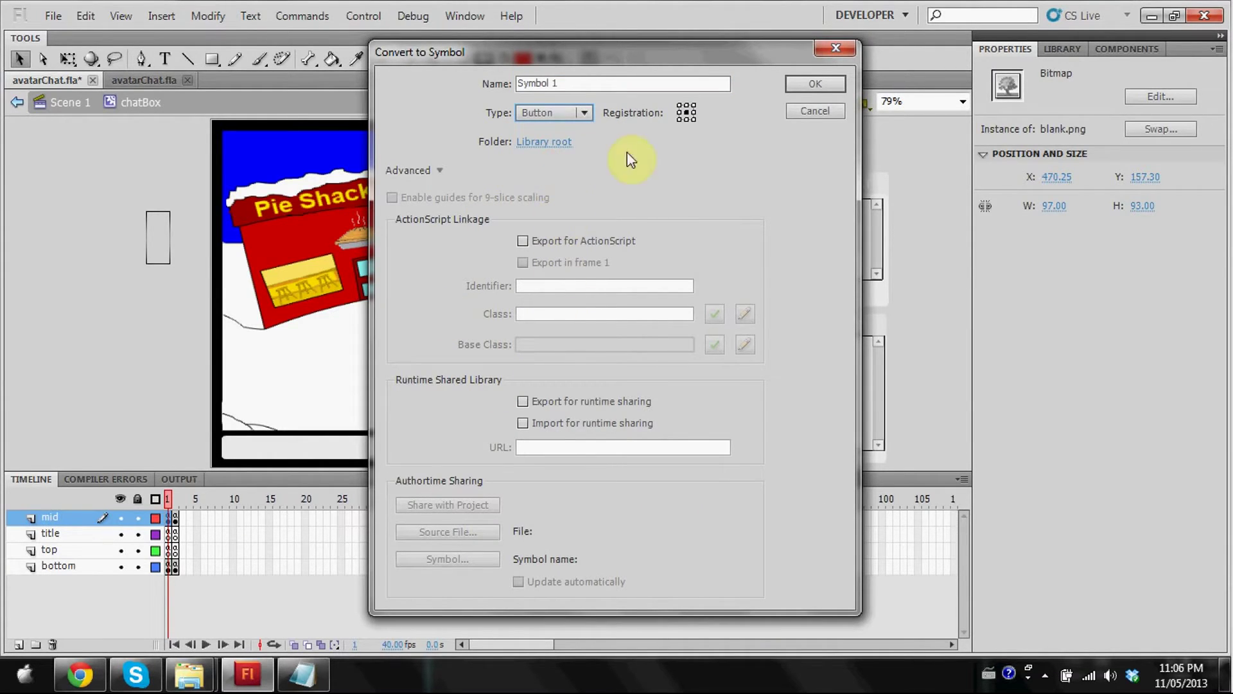
left_click(686, 114)
key("shift+Tab")
key("BackSpace")
type("arcad")
key("BackSpace")
type("ad")
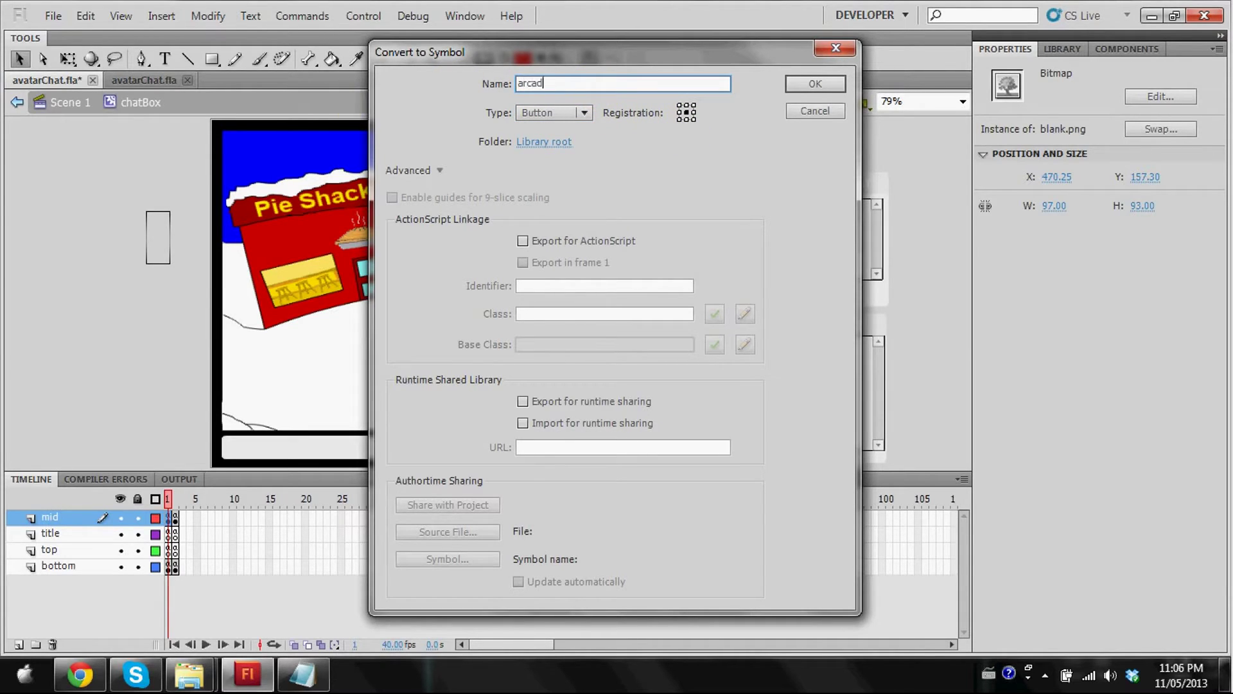
type("e_enter")
left_click(813, 80)
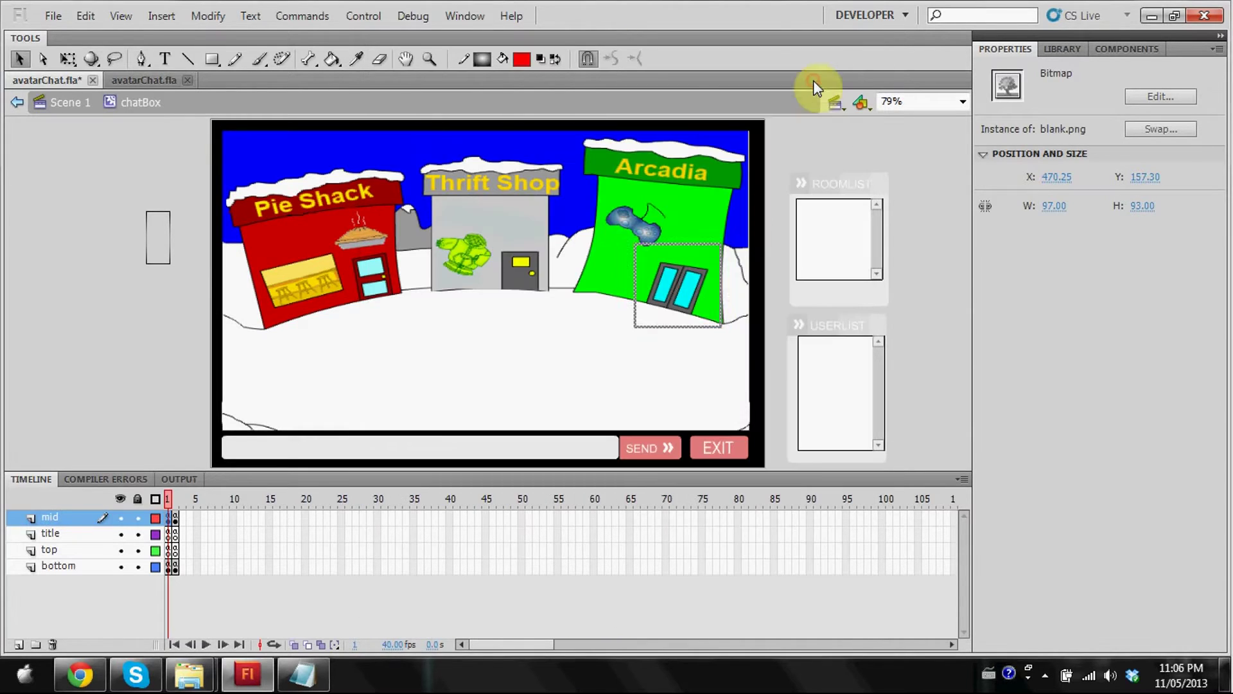
Select the arcade_enter door button and bring up its context menu.
left_click(149, 326)
left_click(696, 286)
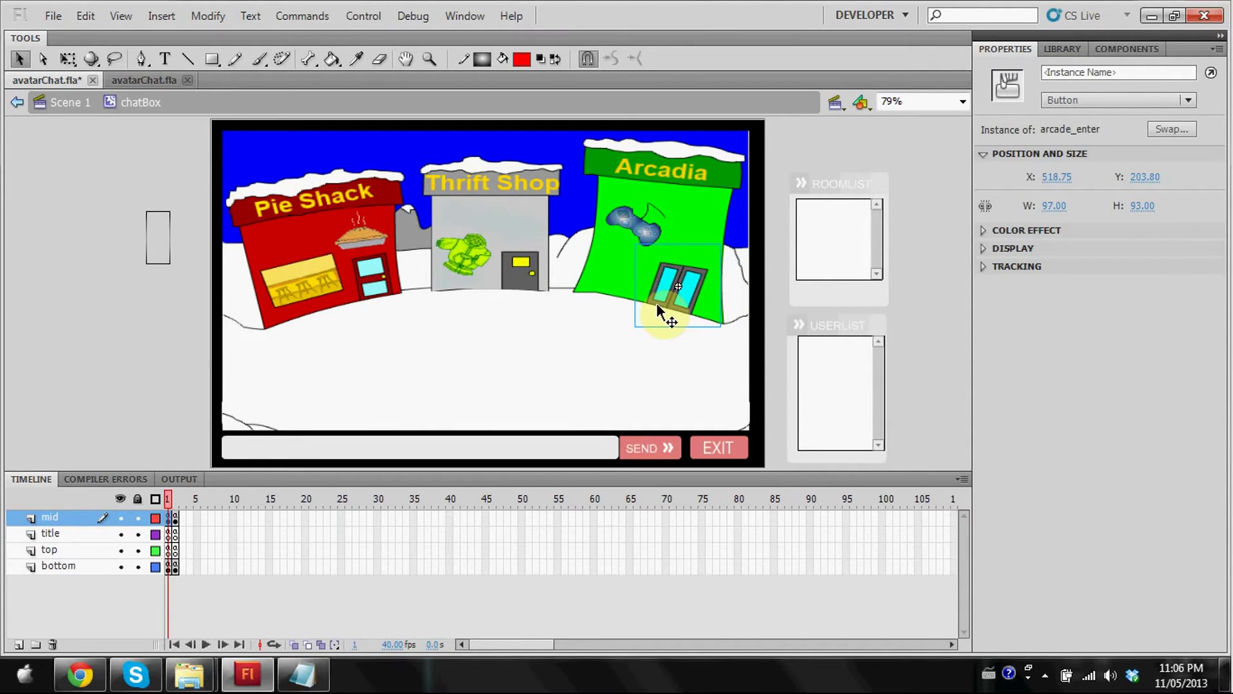
right_click(658, 298)
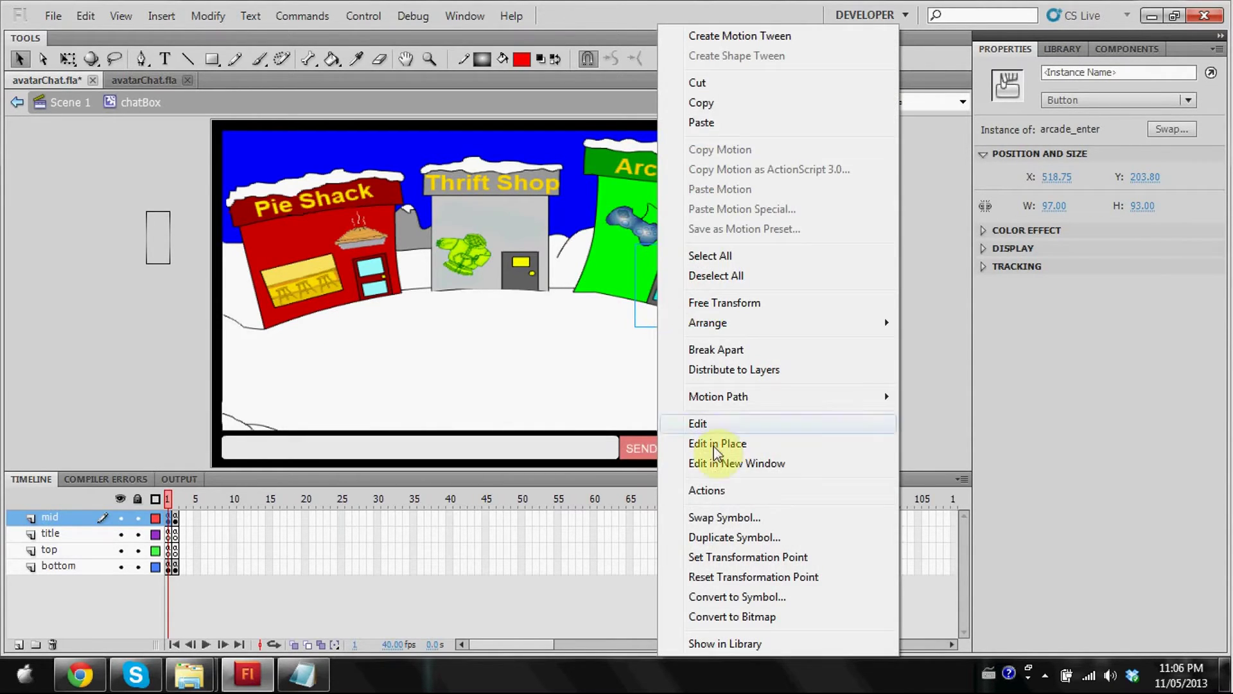
Open Actions for the door button and paste the prepared on (release) handler from Notepad.
left_click(706, 490)
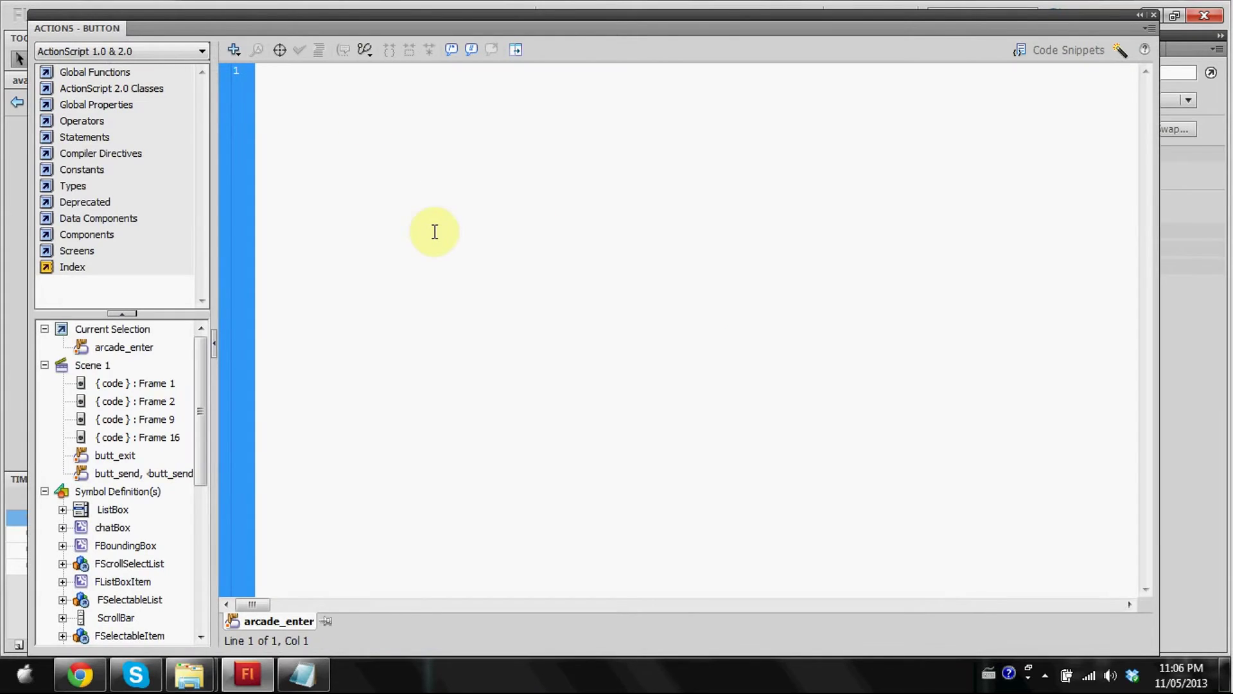
left_click(301, 674)
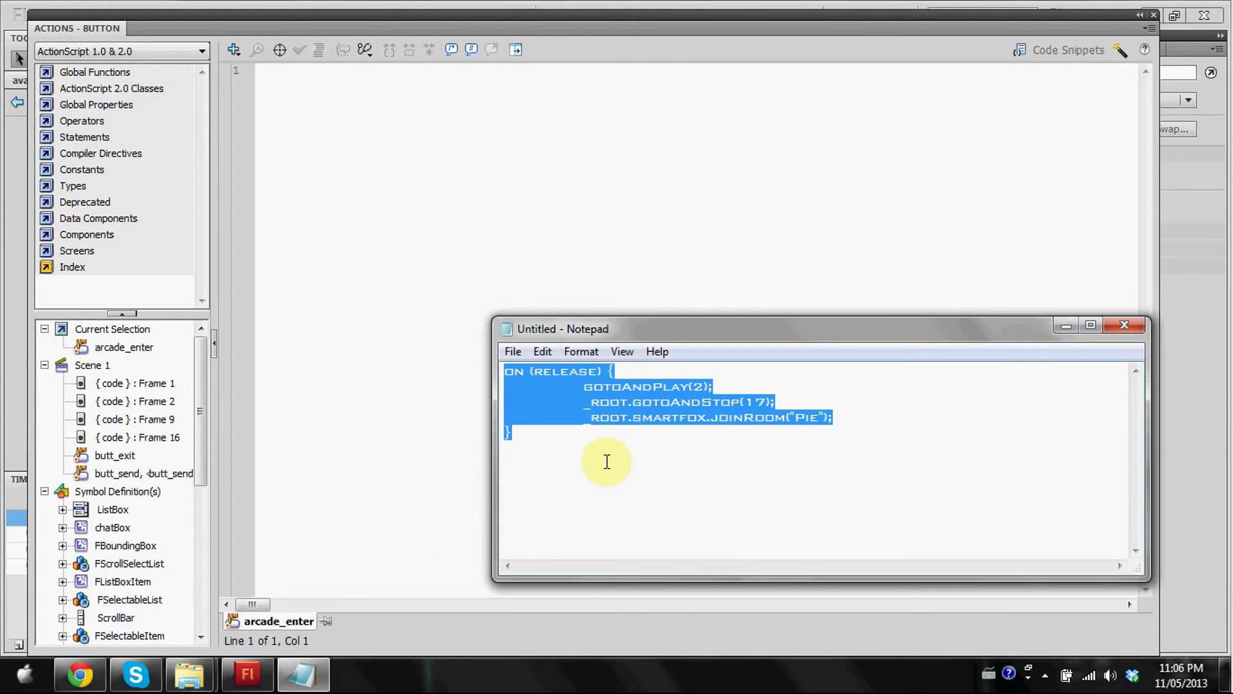
left_click(518, 164)
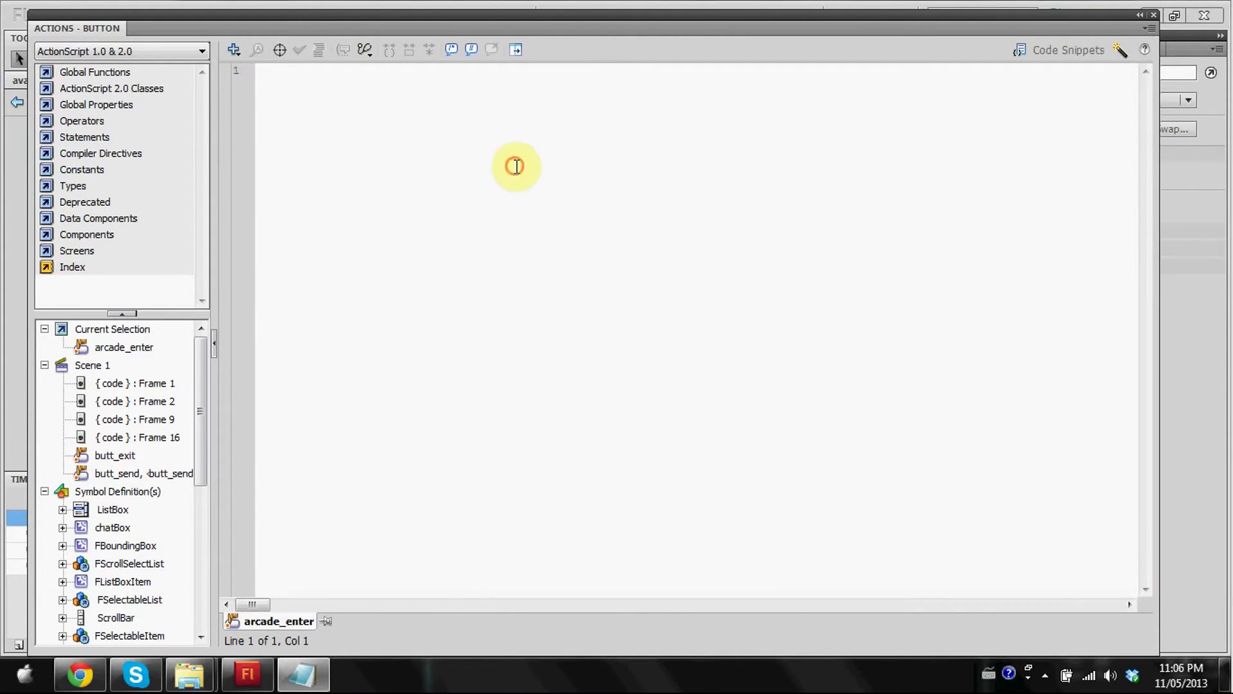
type("on (release) { \tgotoAndPlay(2); \t_root.gotoAndStop(17); \t_root.smartfox.joinRoom(\"Pie\"); }")
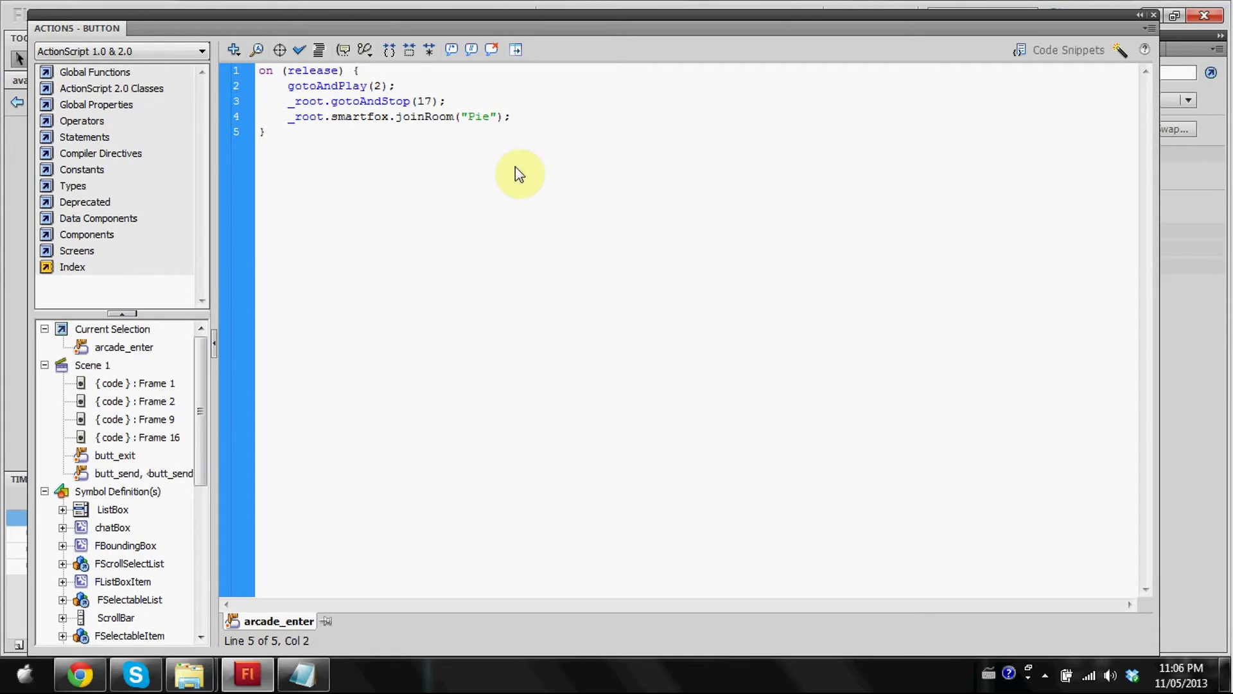
Review and adjust the gotoAndPlay(2) and _root.gotoAndStop(17) lines of the pasted script.
left_click_drag(388, 70, 220, 71)
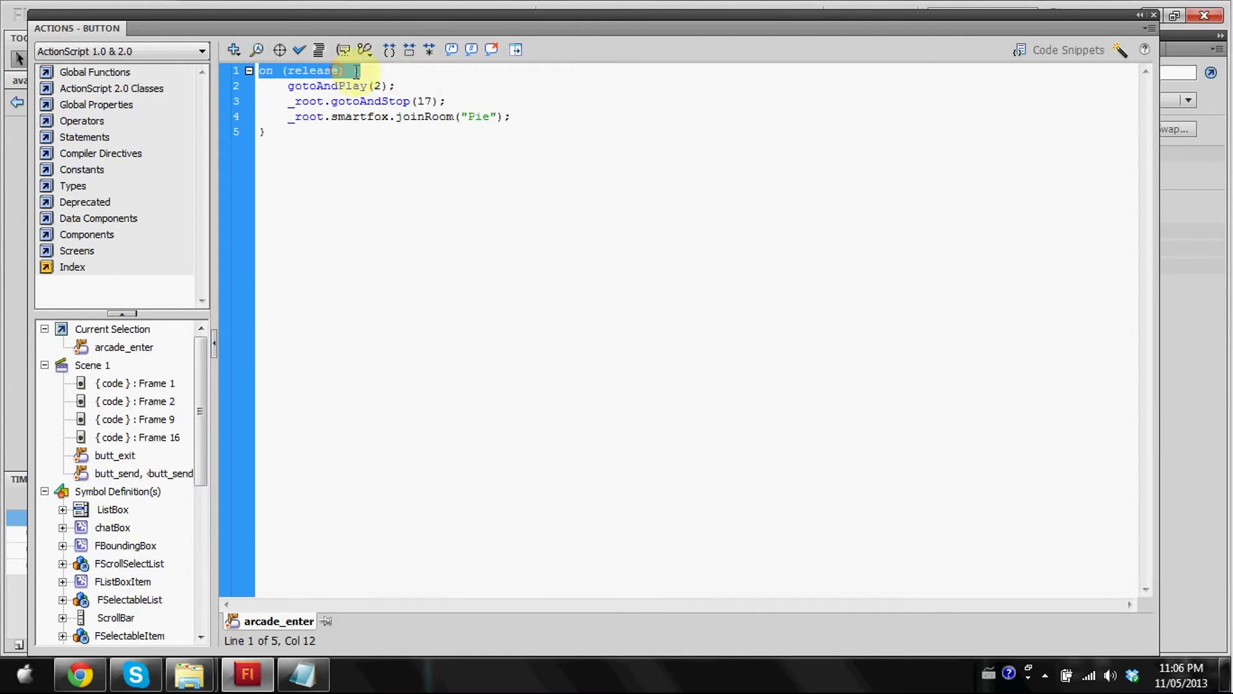
left_click(361, 70)
mouse_move(288, 85)
left_mouse_down()
mouse_move(388, 86)
mouse_move(377, 85)
left_mouse_up()
left_click(381, 86)
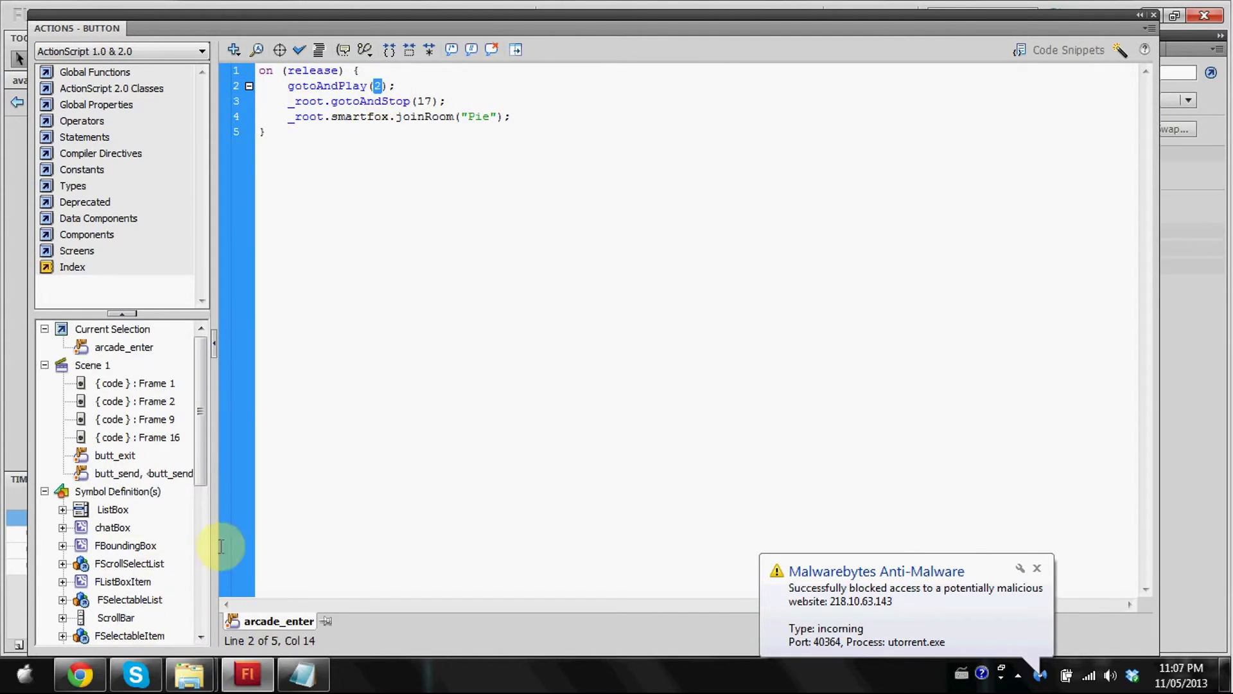
type("2")
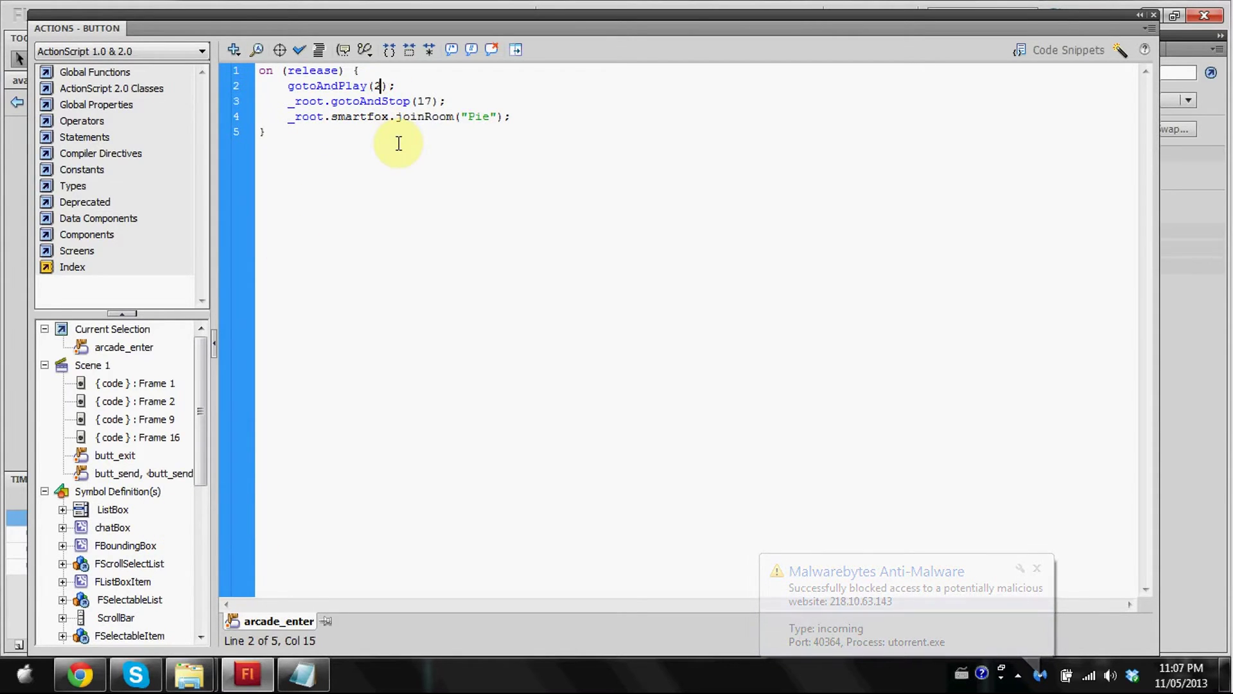
double_click(426, 101)
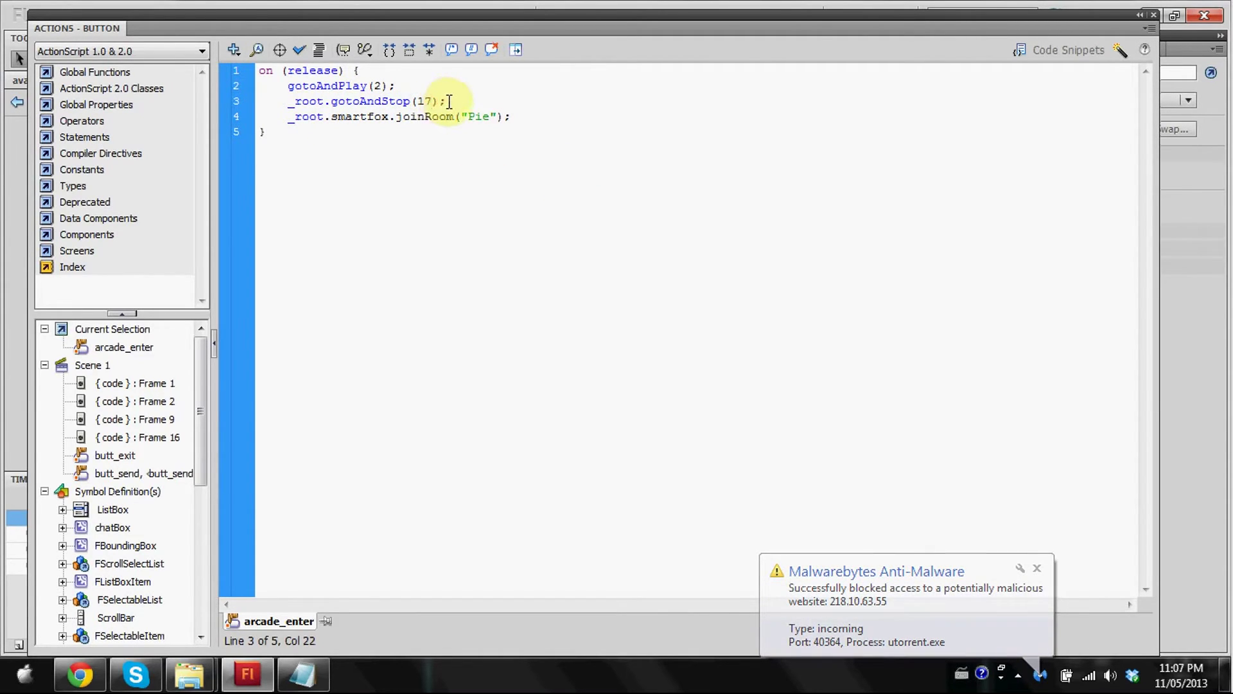
left_click_drag(448, 101, 411, 101)
left_click(423, 102)
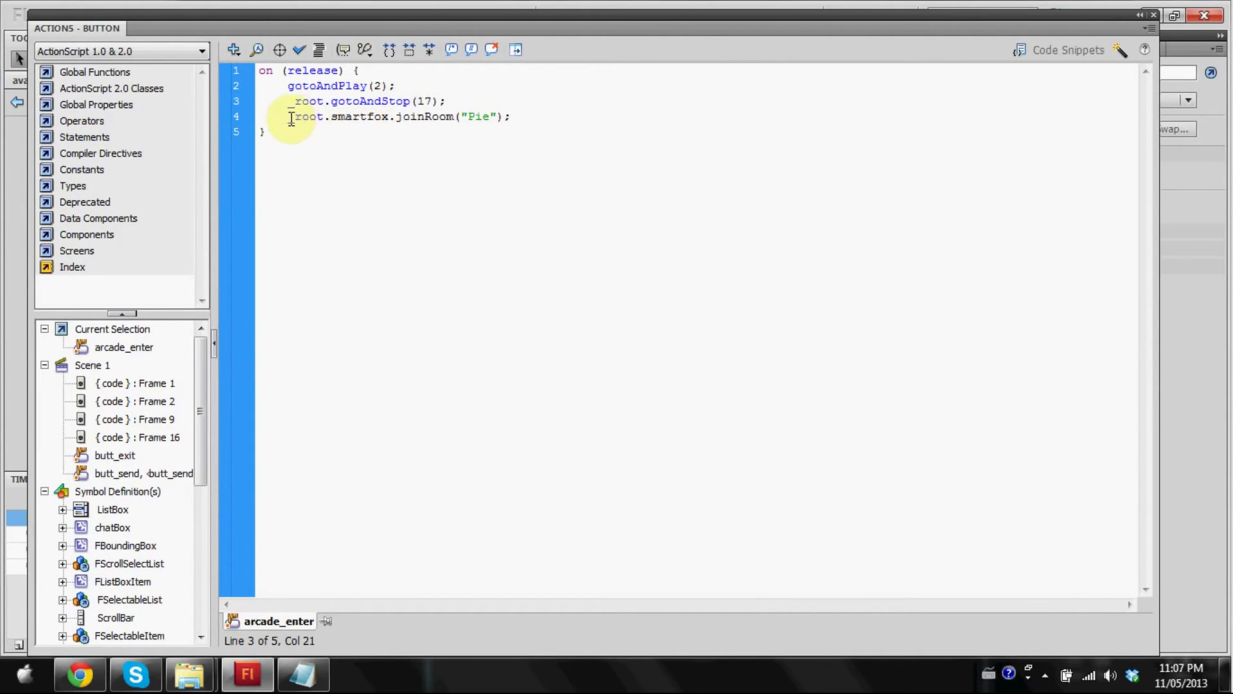
Change joinRoom("Pie") to joinRoom("Arcade") and close the Actions panel.
left_click_drag(287, 117, 333, 118)
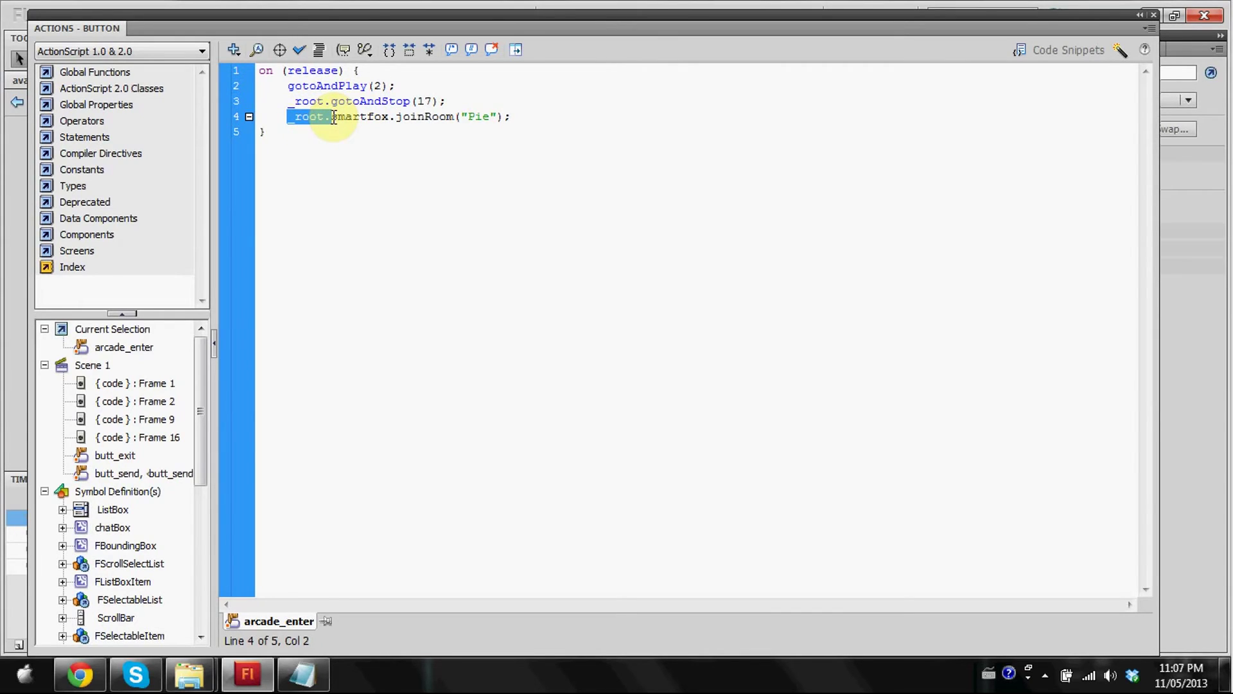
left_click_drag(490, 117, 468, 117)
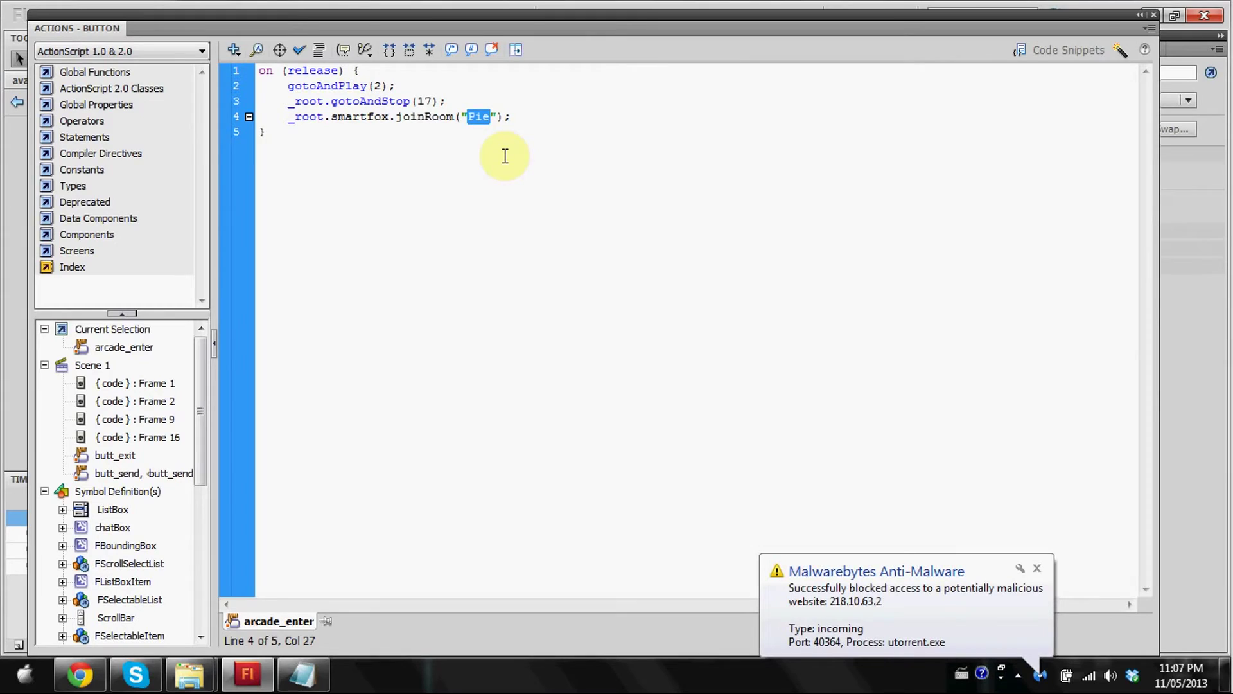
key("BackSpace")
type("Arcade")
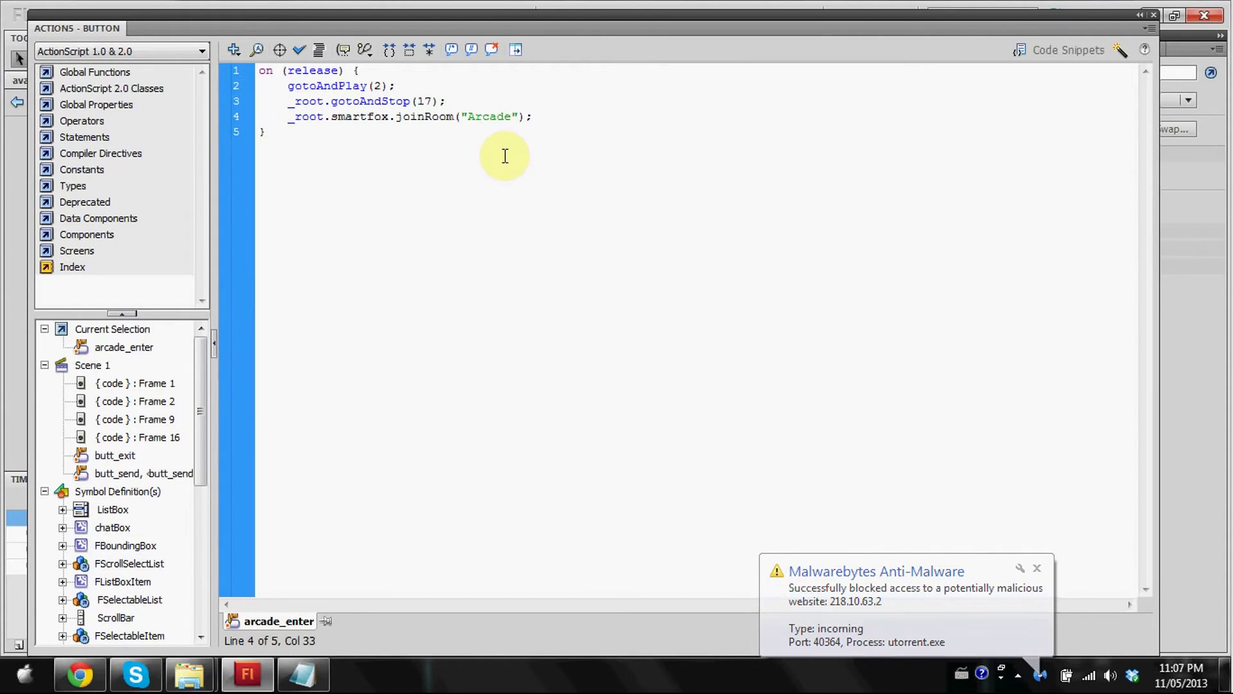
left_click(1147, 16)
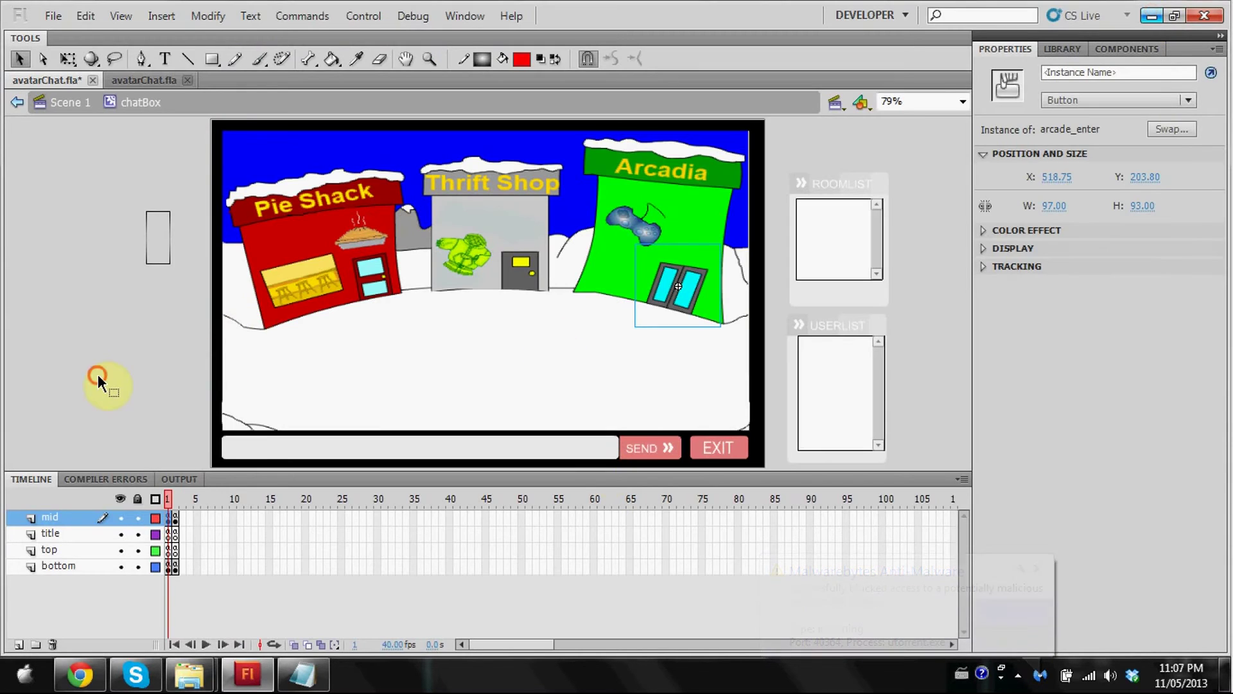
Drag arcade.png from the my virtual world stuff folder onto frame 2 of the mid layer.
left_click(98, 376)
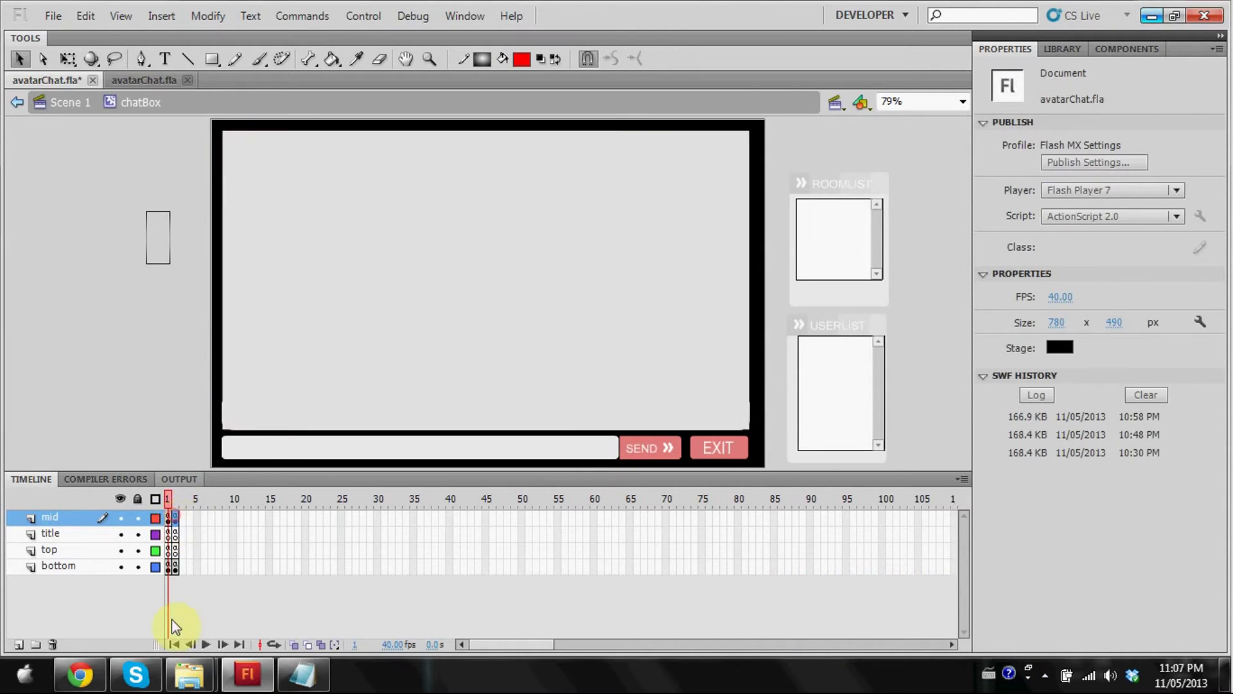
left_click(176, 517)
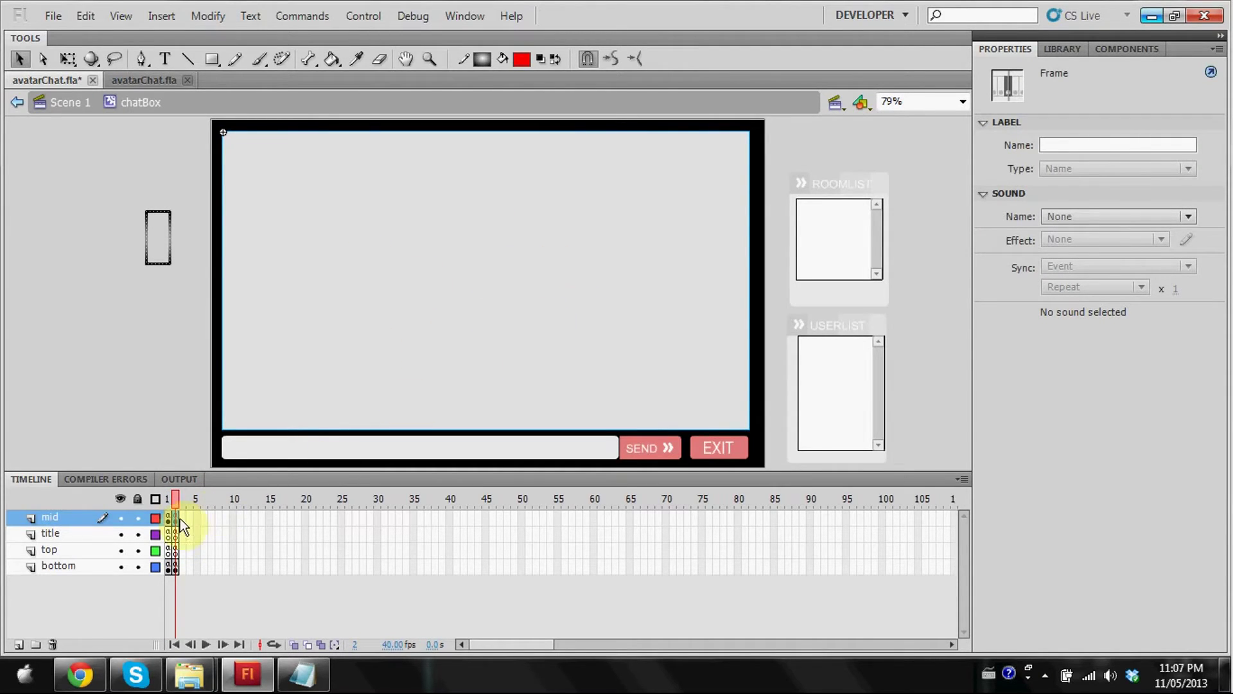
mouse_move(232, 686)
mouse_move(189, 674)
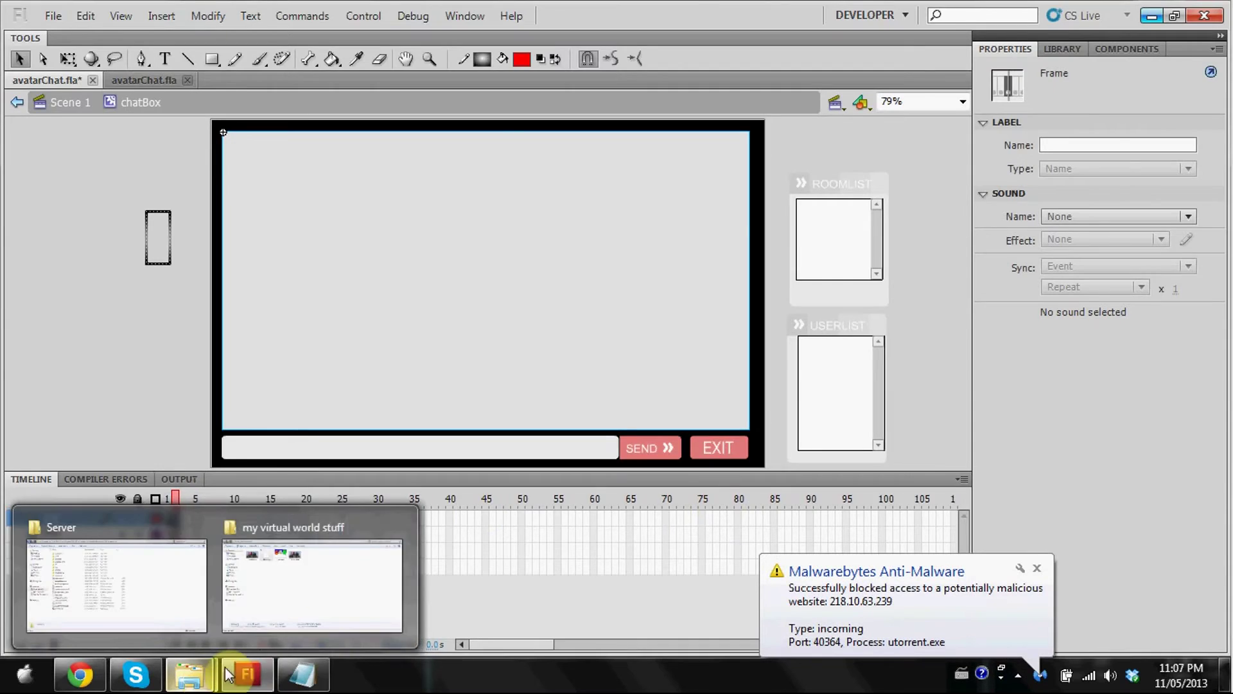
left_click(330, 561)
left_click(517, 160)
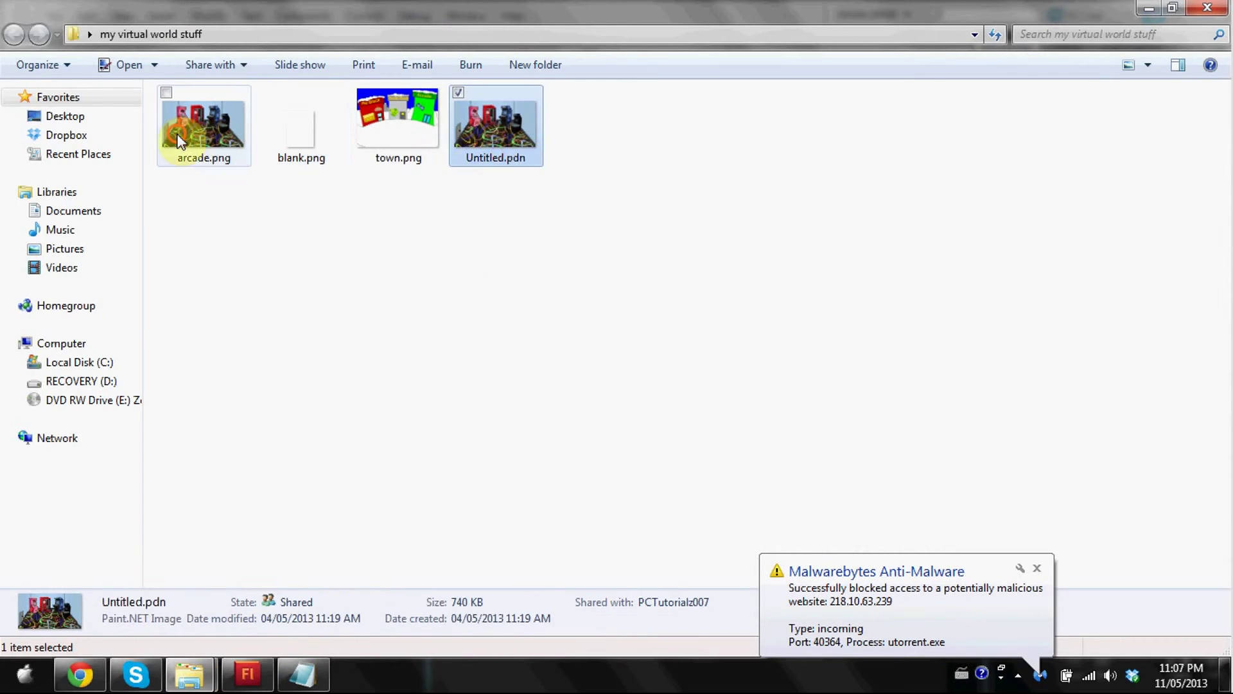
left_click_drag(204, 151, 403, 383)
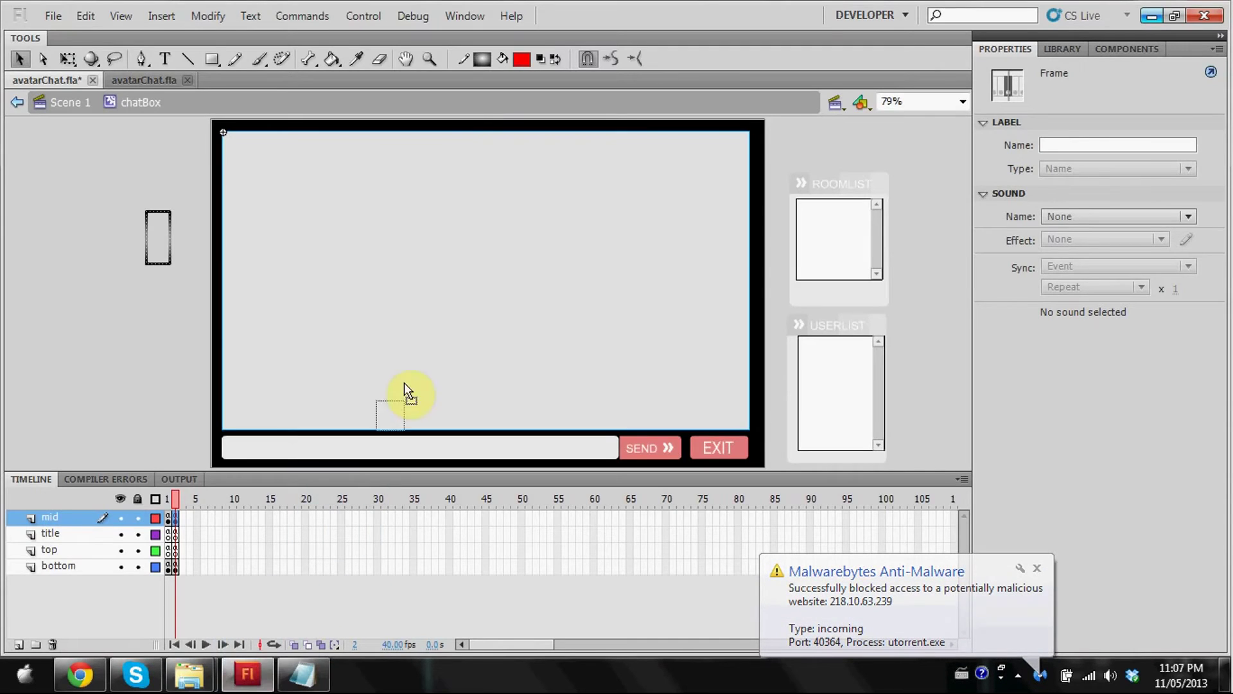
left_click_drag(441, 598, 441, 599)
Position the arcade image at Y 28 and size it to 600 × 338.
left_click_drag(448, 336, 448, 356)
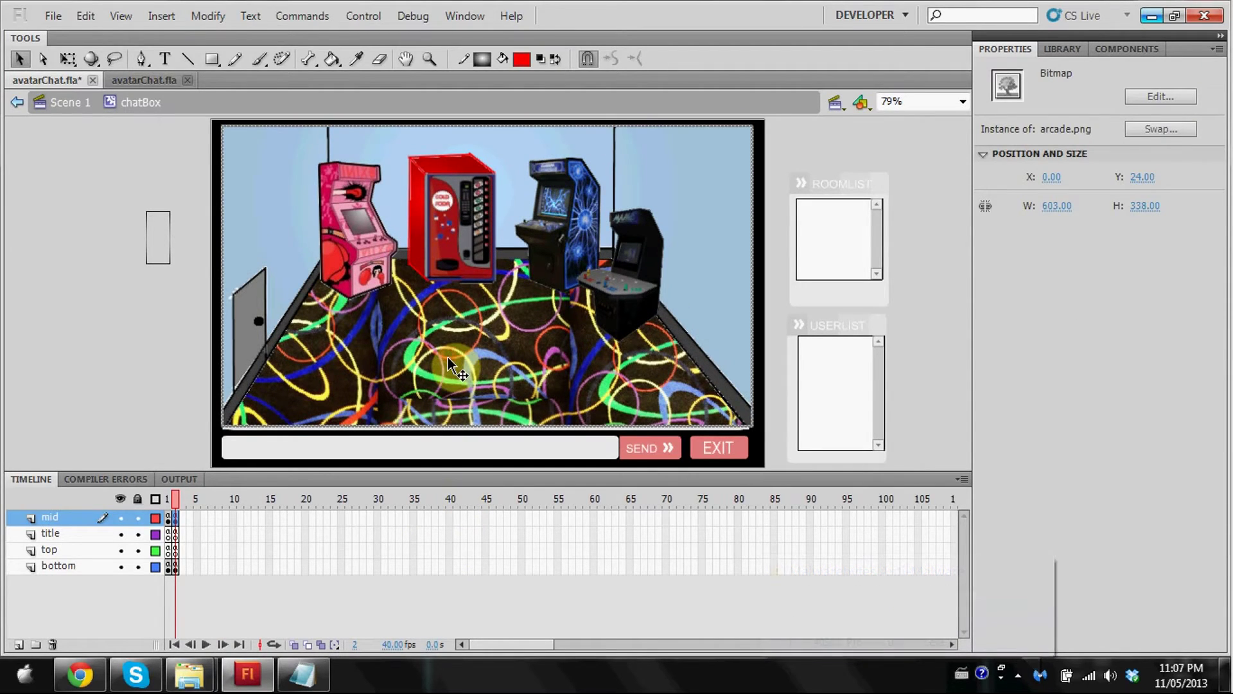
key("Down")
key("Down")
key("Down")
key("Down")
key("Down")
key("Down")
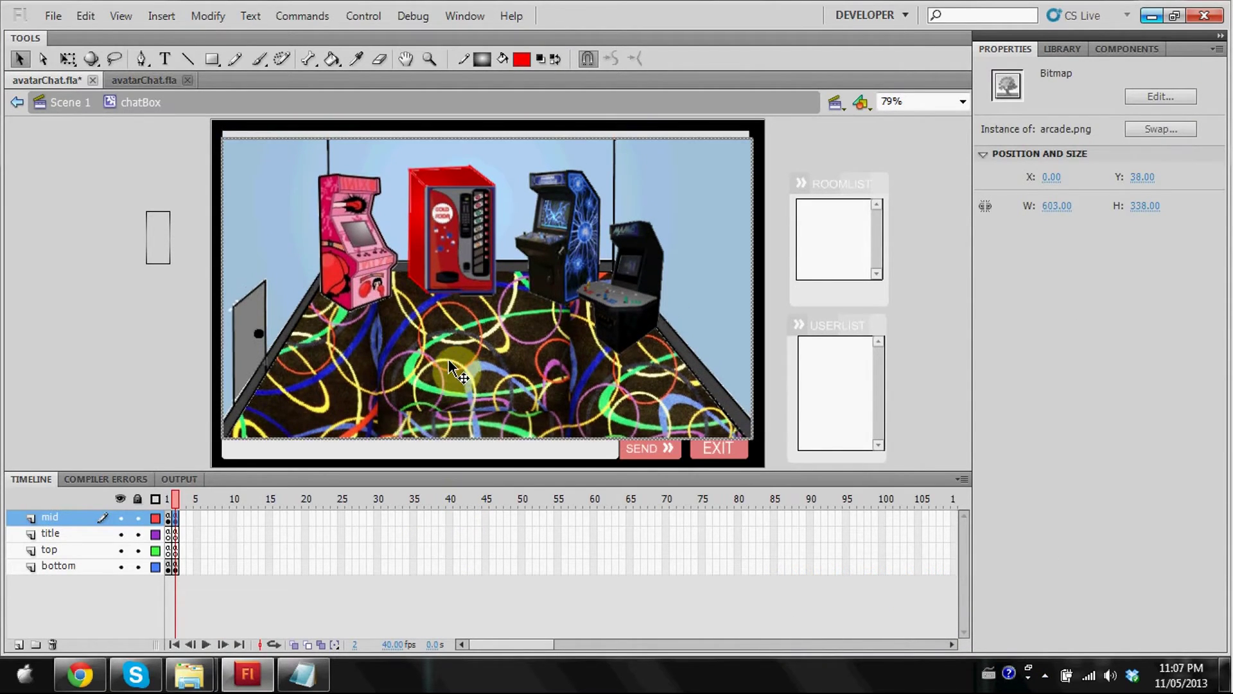
key("Up")
key("Up")
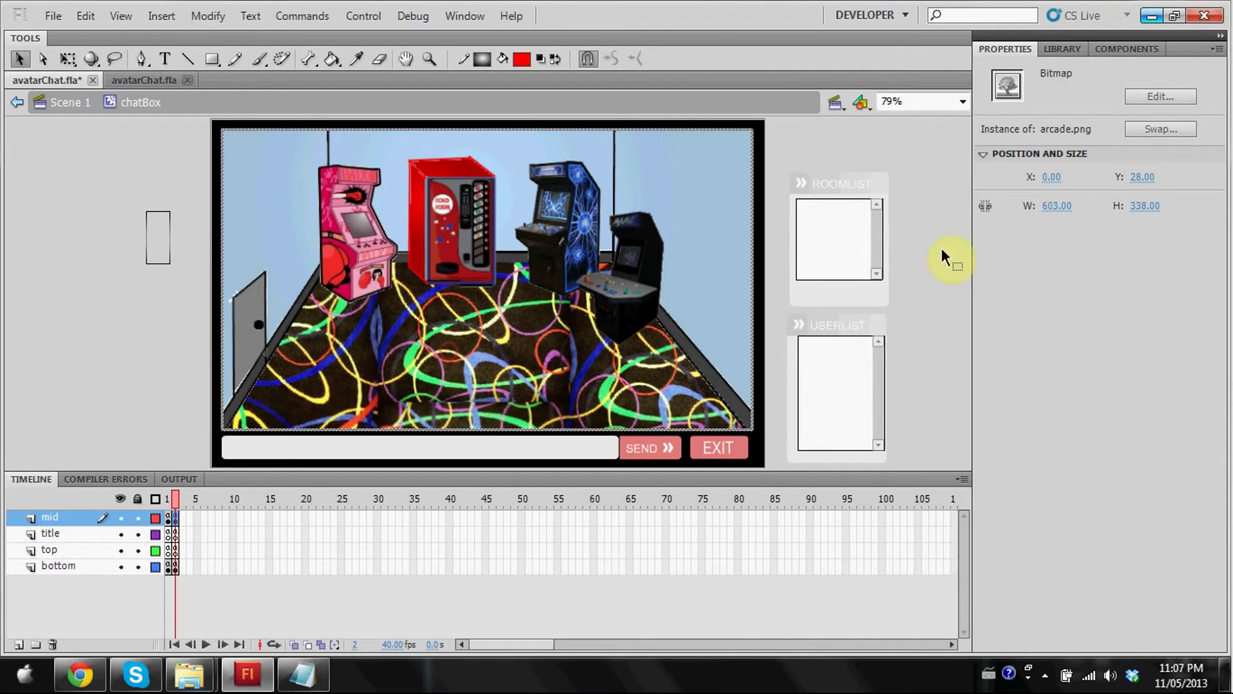
left_click(1040, 206)
left_click_drag(1037, 206, 1036, 206)
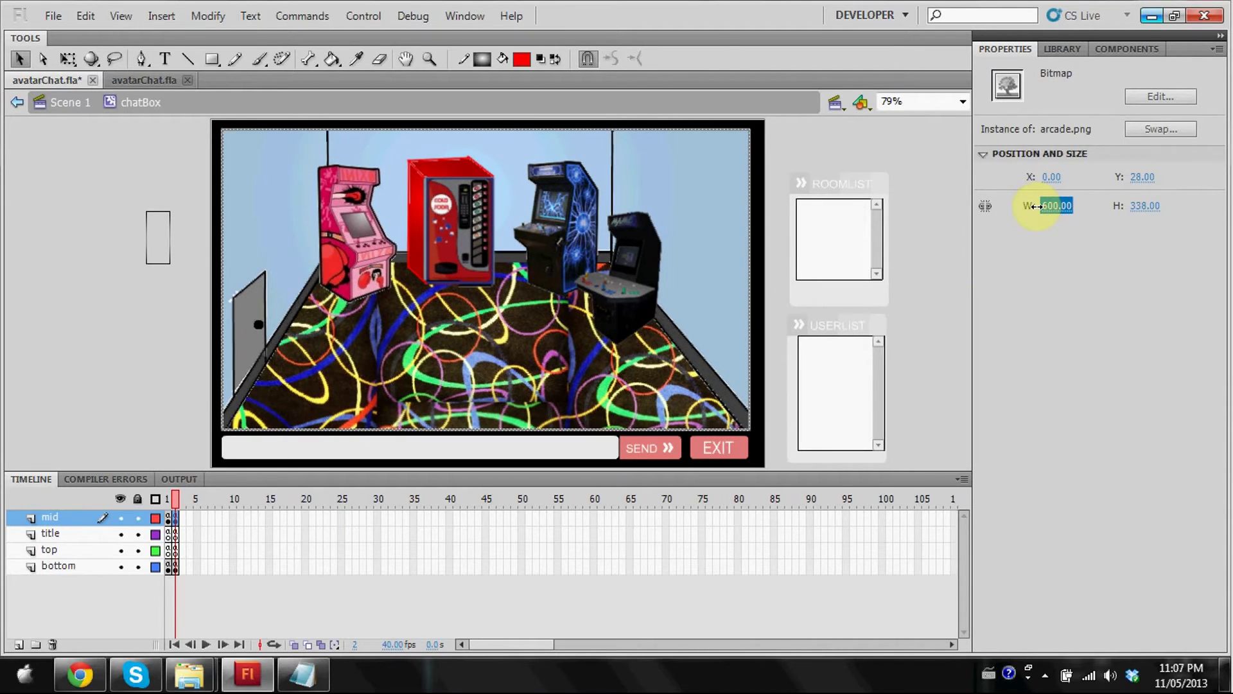
left_click(1132, 207)
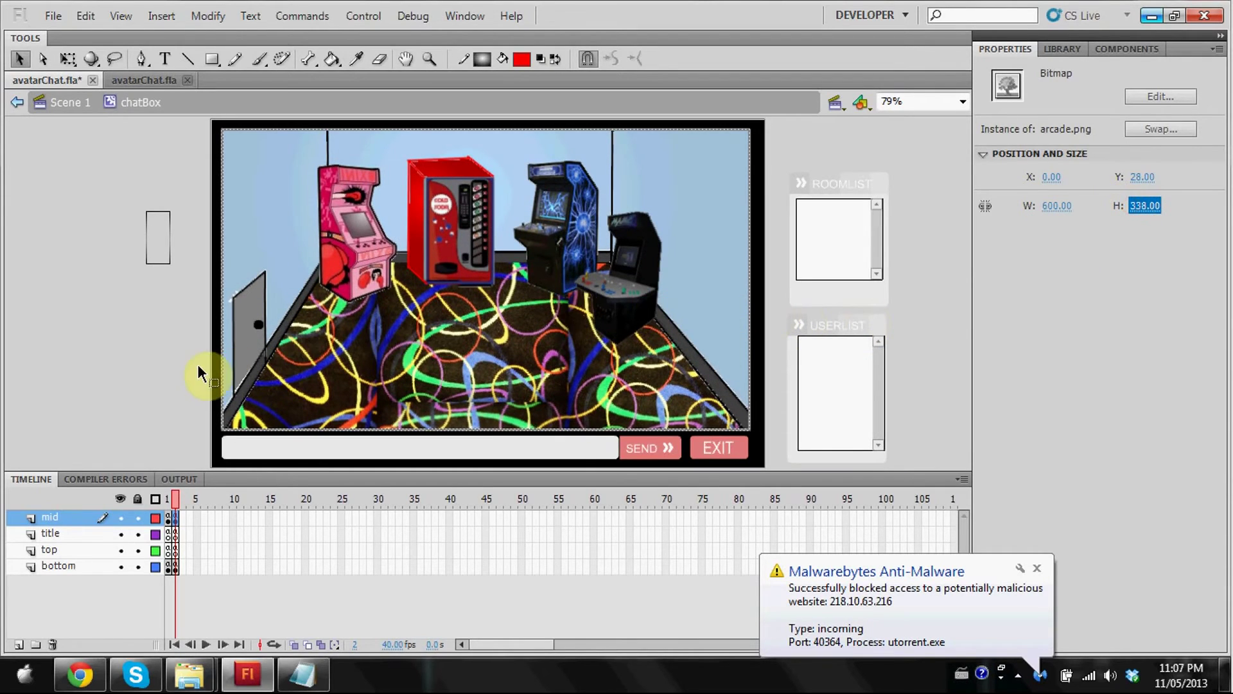
Convert the arcade image into a Movie Clip symbol named arcade.
right_click(345, 330)
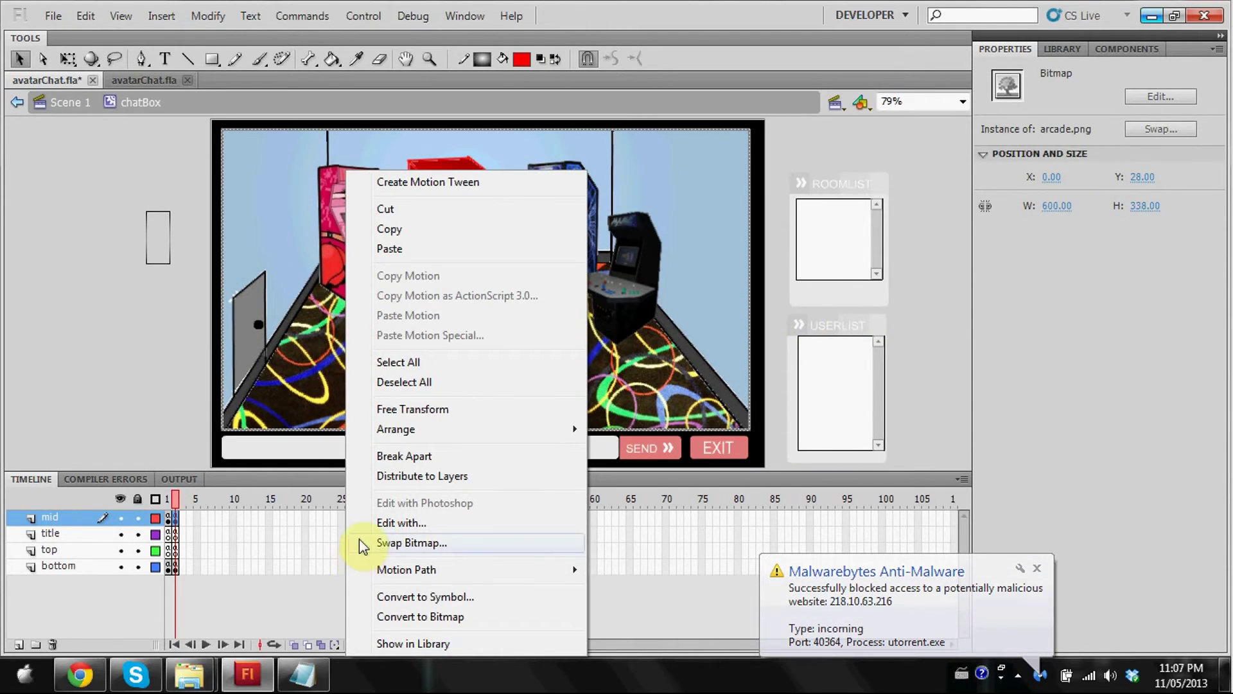
left_click(415, 597)
left_click(585, 113)
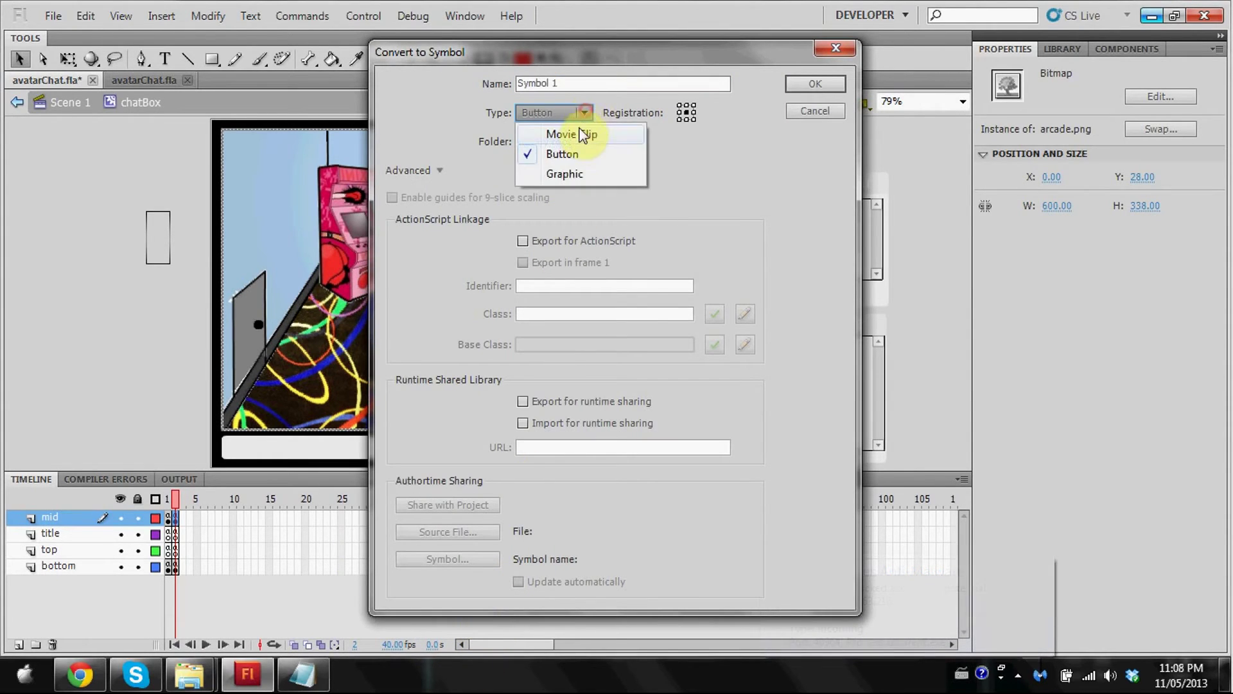
left_click(581, 133)
key("shift+Tab")
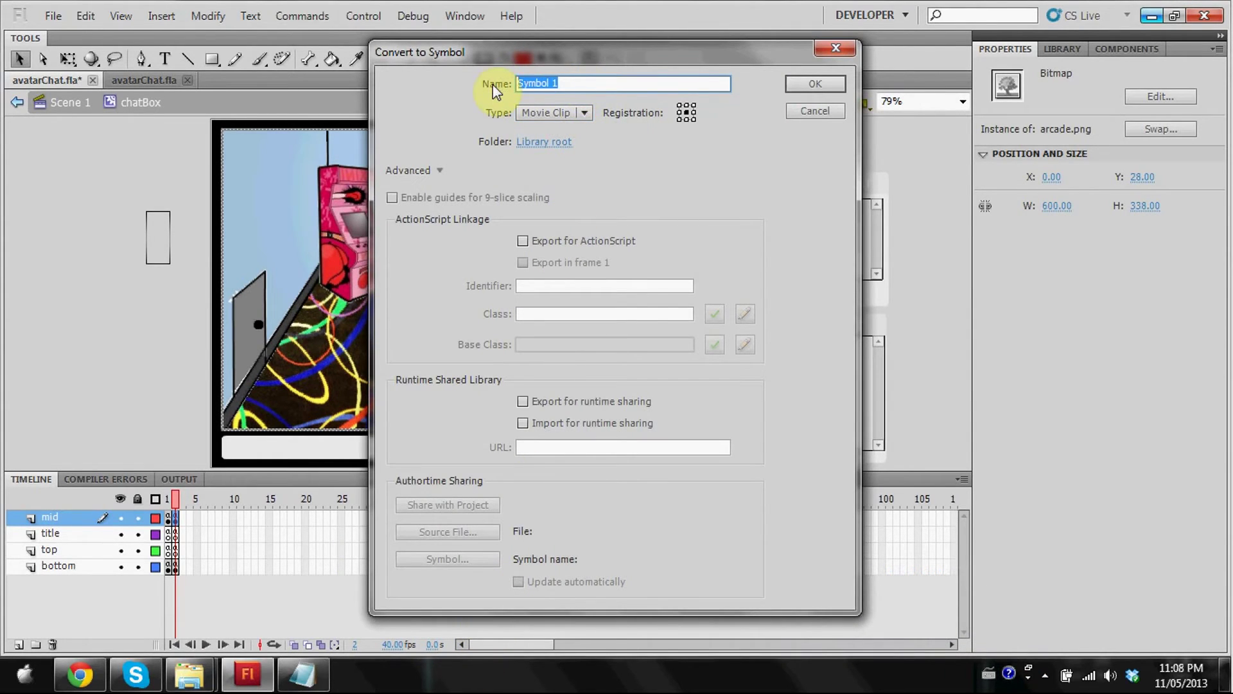
type("arcade")
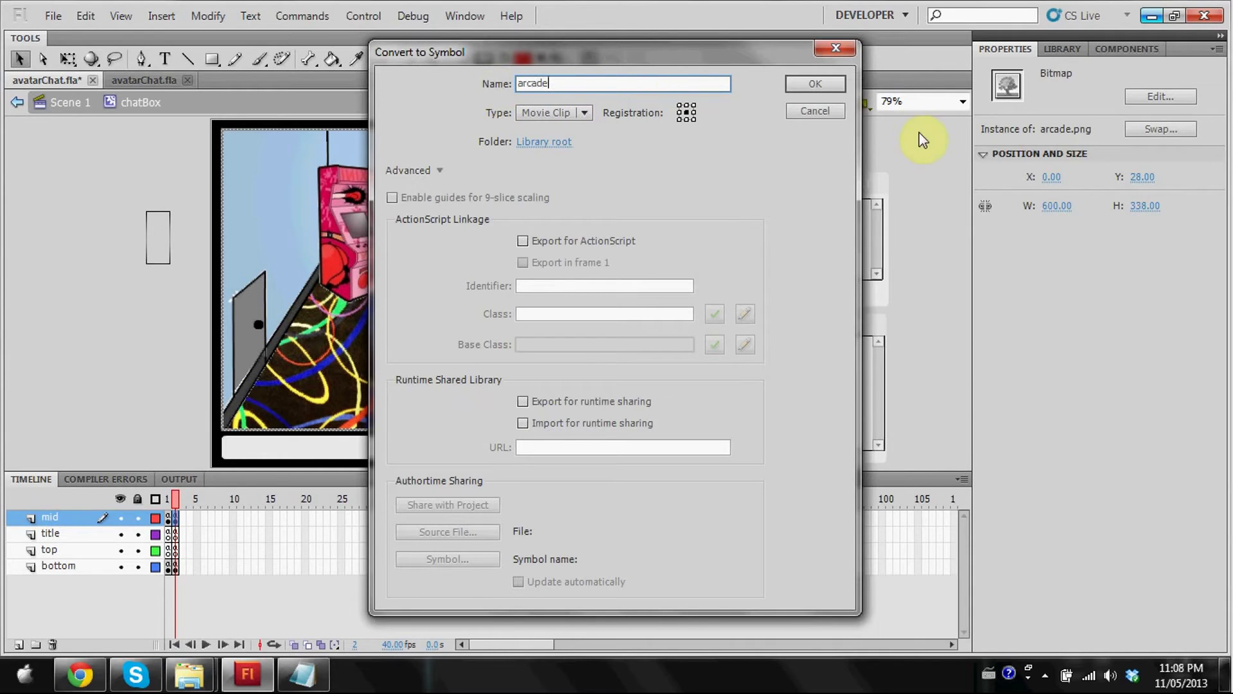
left_click(824, 83)
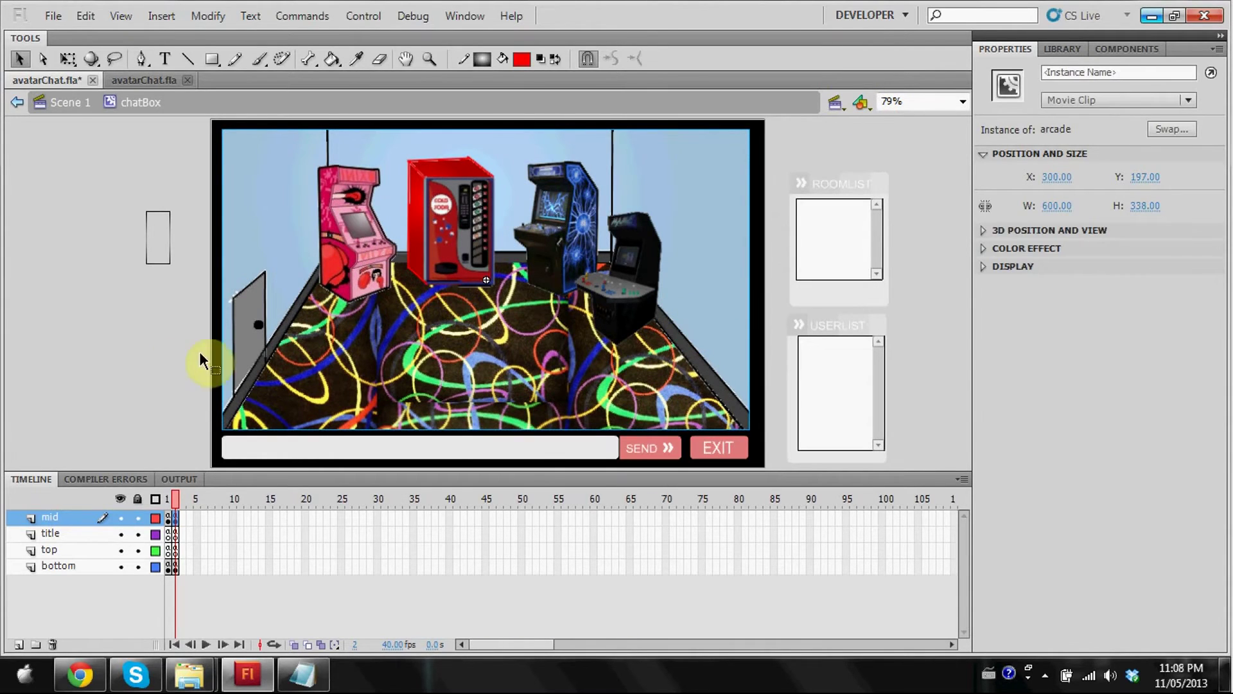
left_click(164, 354)
Drag blank.png onto the stage over the arcade door and stretch it to 70 × 175.
mouse_move(189, 674)
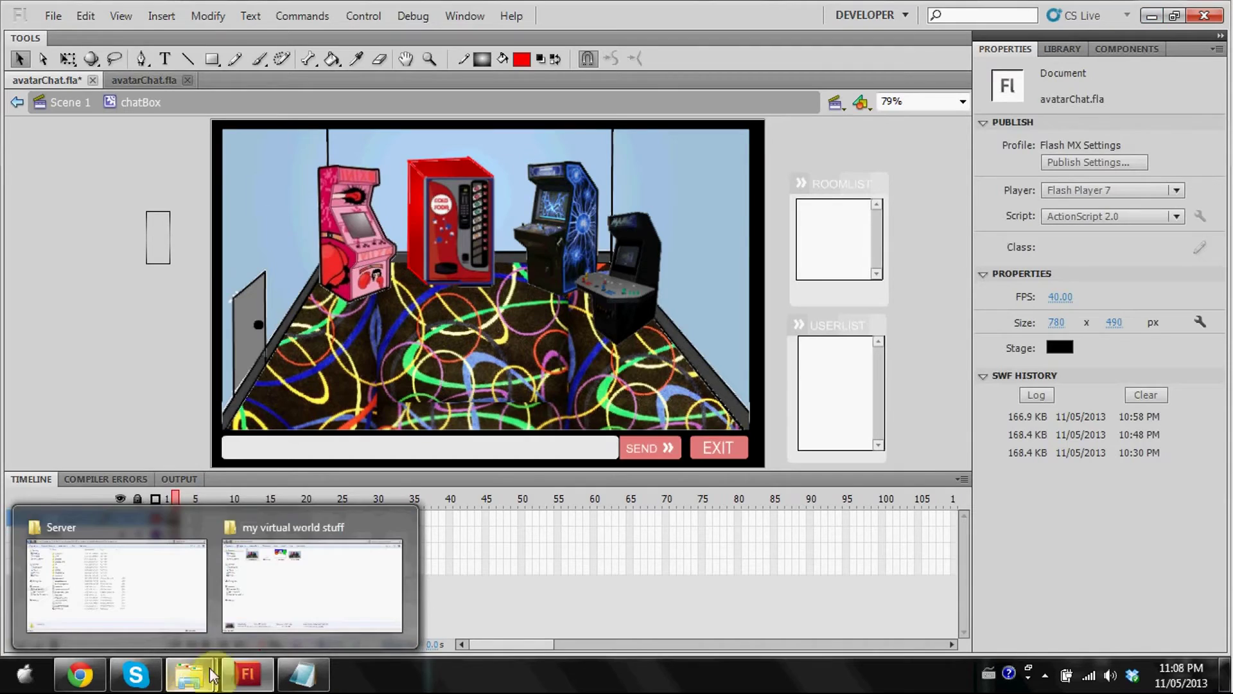
left_click(290, 596)
left_click(297, 125)
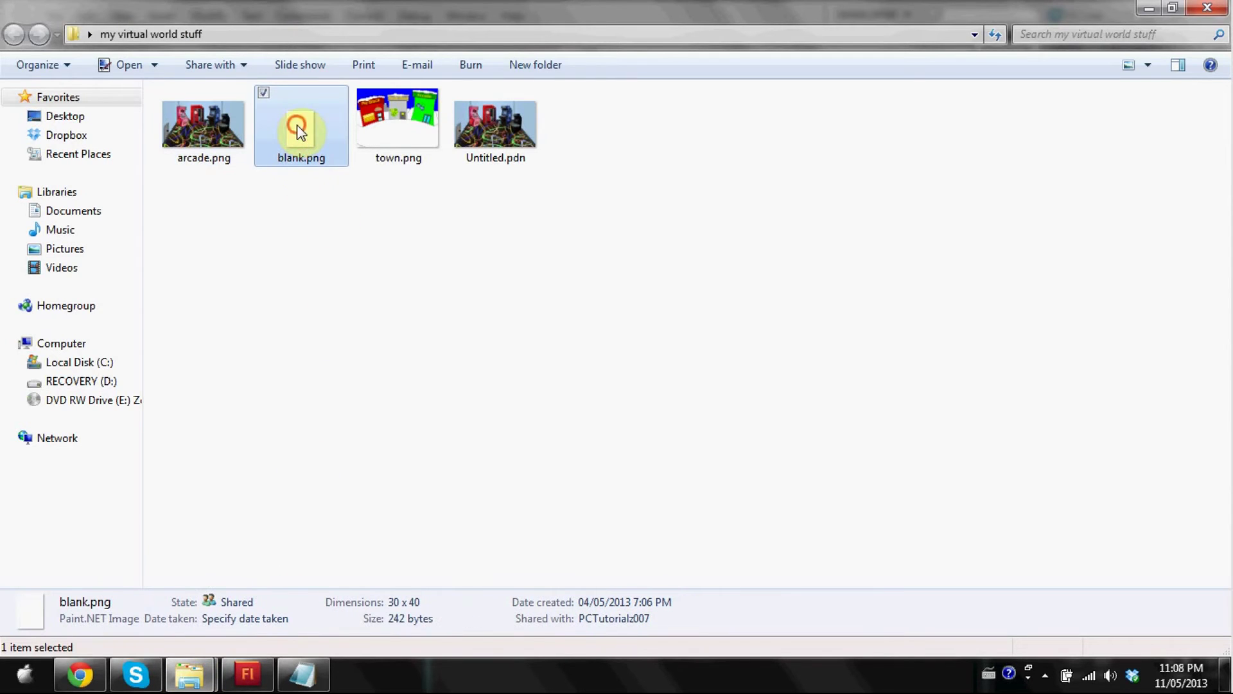
left_click_drag(297, 124, 317, 329)
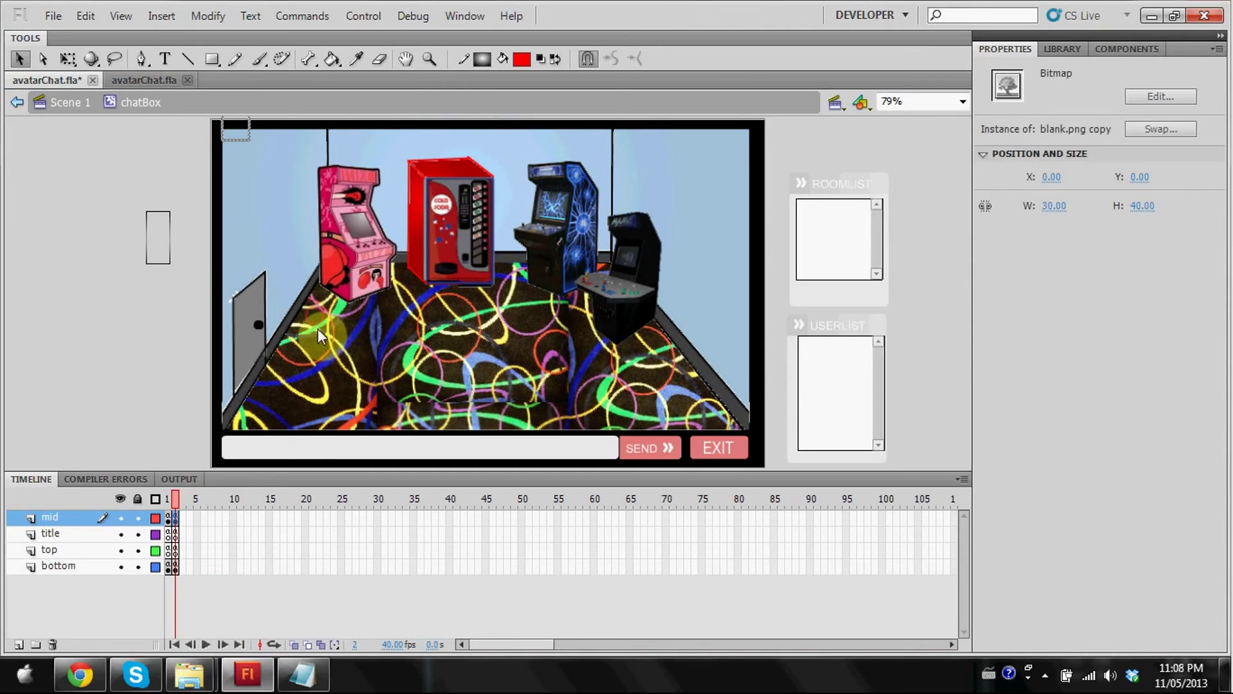
left_click_drag(245, 291, 235, 286)
left_click_drag(1069, 206, 1200, 203)
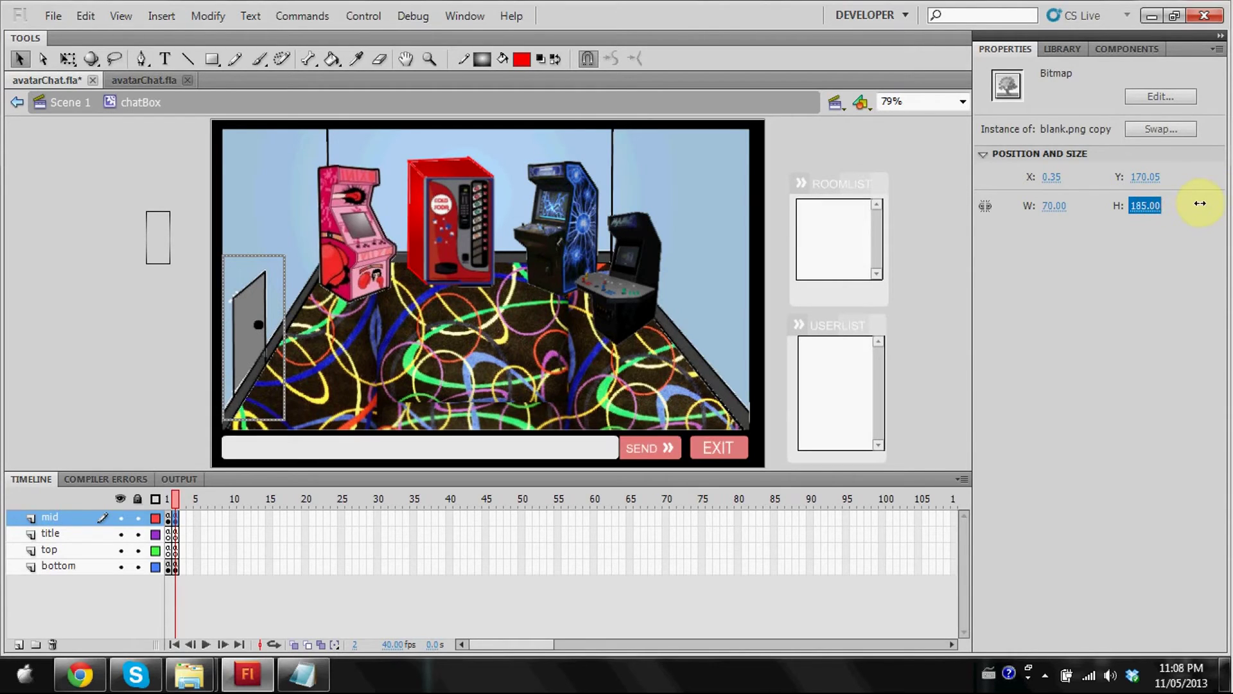
Convert the blank image into a Button symbol named arcade_exit.
right_click(272, 292)
left_click(402, 596)
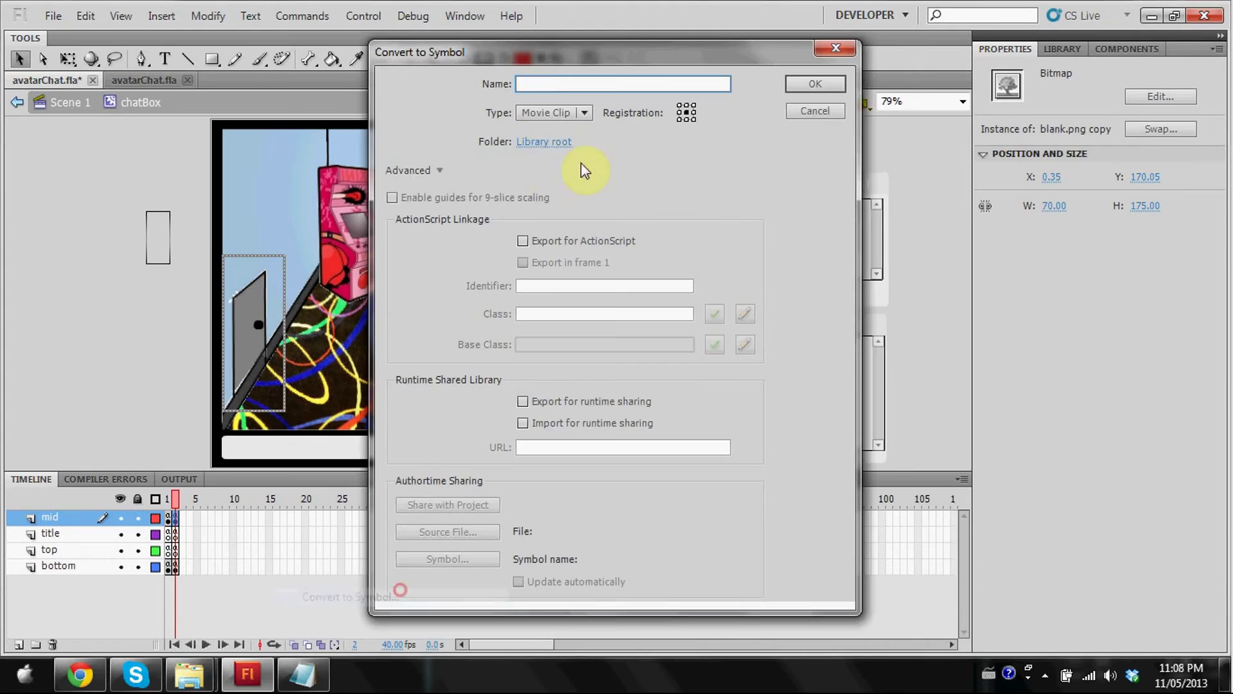
left_click(572, 112)
left_click(559, 153)
left_click_drag(557, 83, 476, 90)
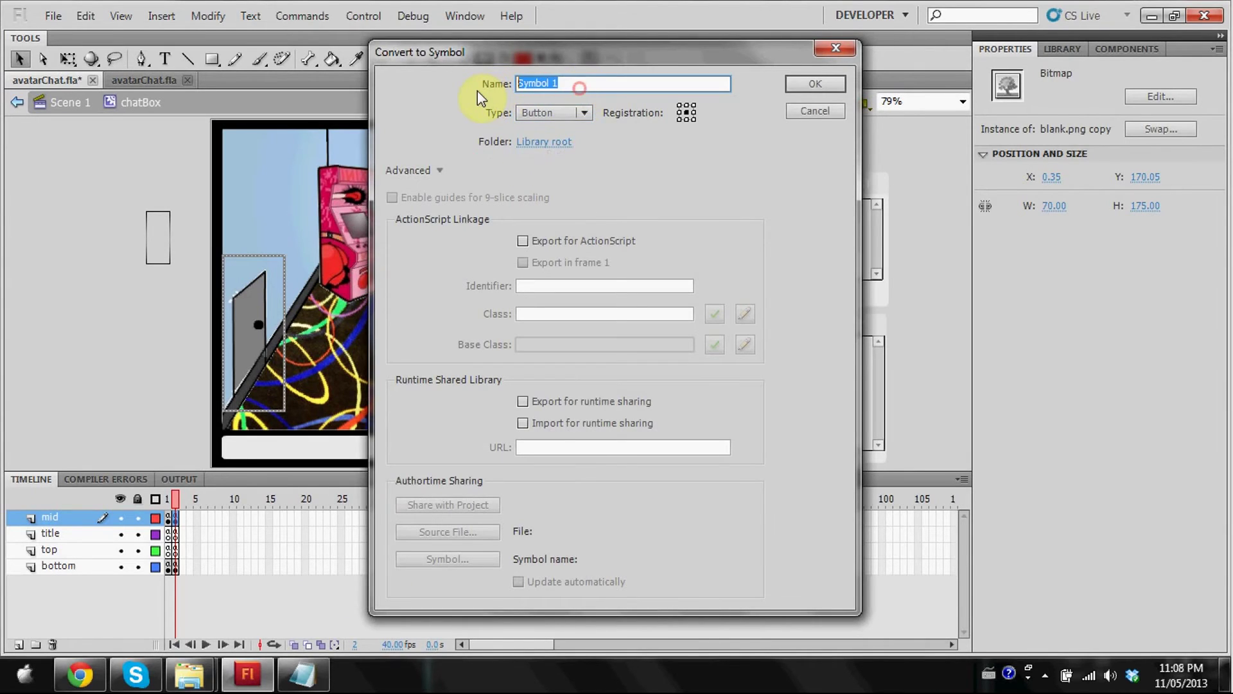
type("arcade_exit")
left_click(815, 84)
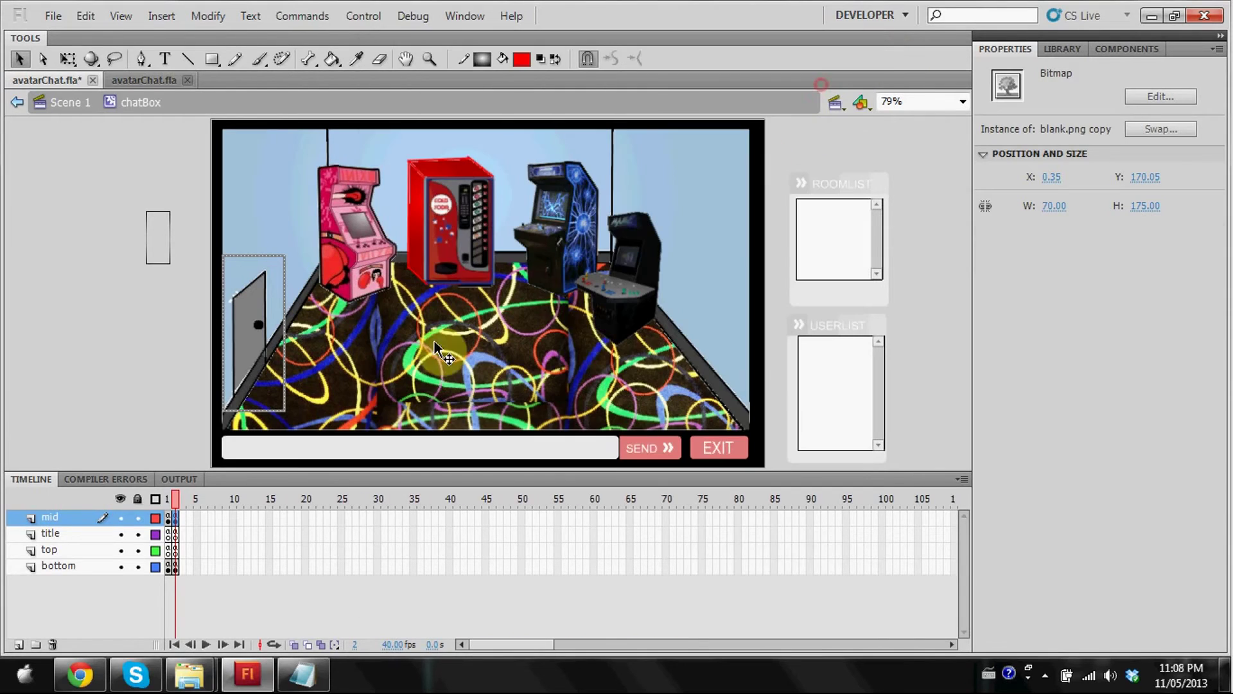
Paste the on (release) joinRoom script into arcade_exit's Actions, adjusting its frame number.
right_click(279, 340)
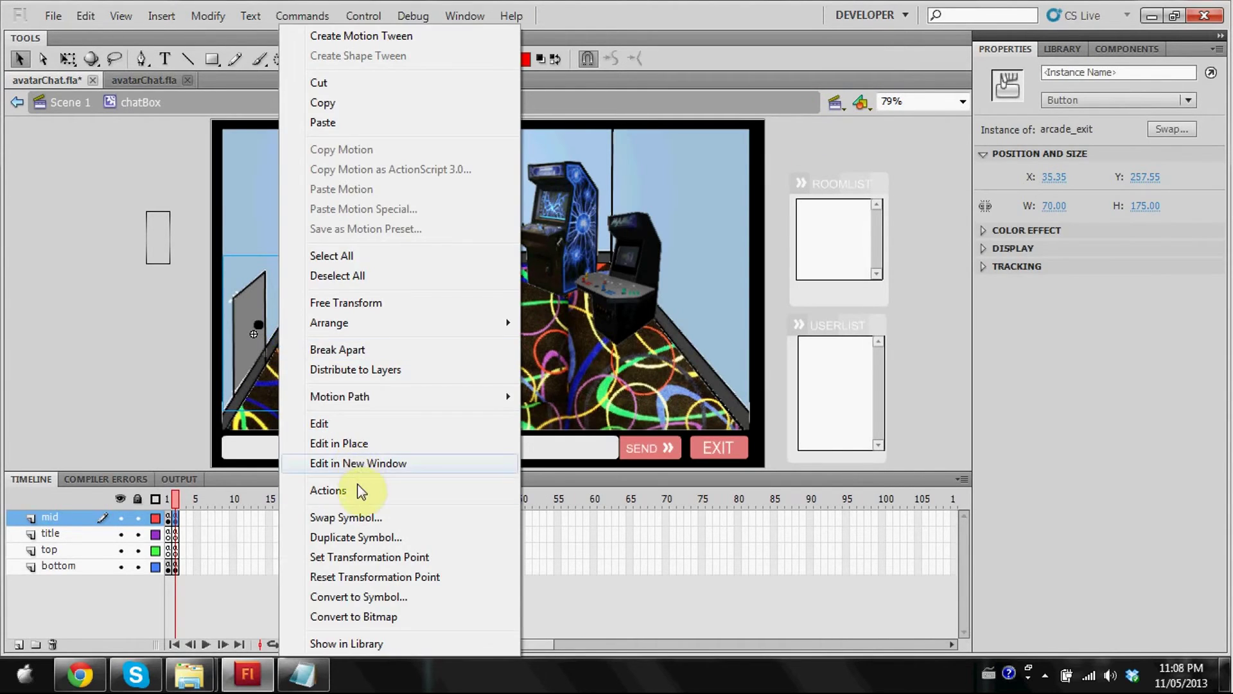
left_click(356, 489)
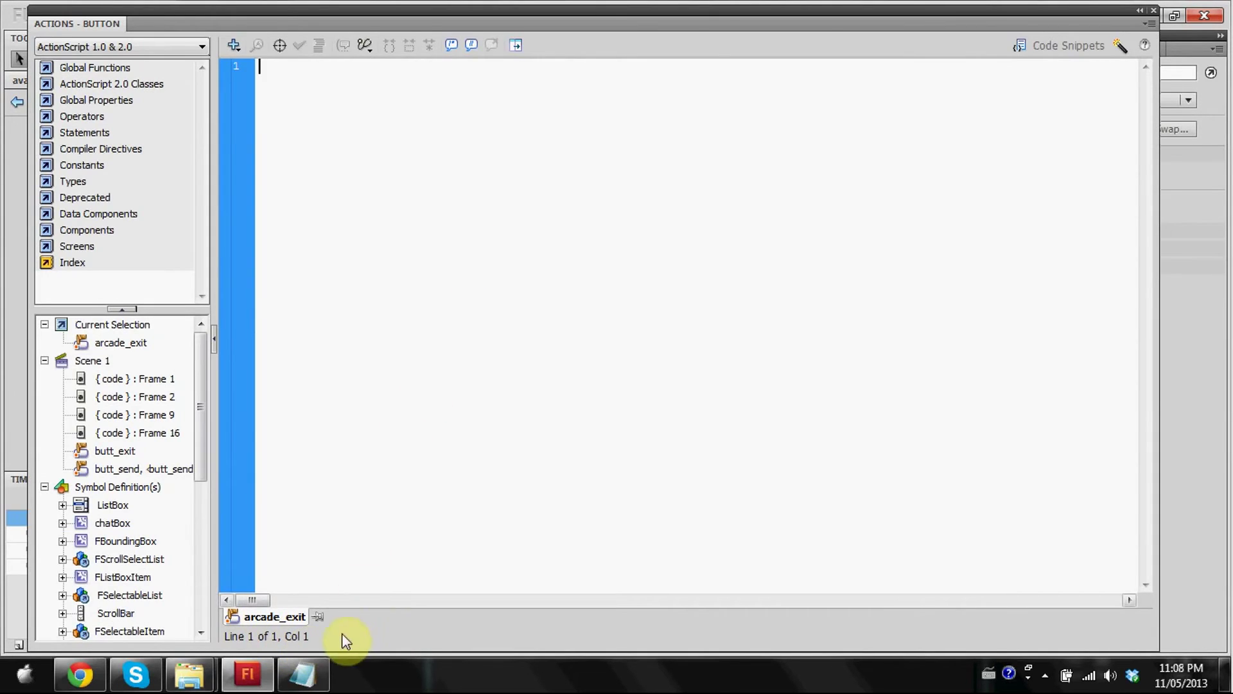
type("on (release) { \tgotoAndPlay(2); \t_root.gotoAndStop(17); \t_root.smartfox.joinRoom(\"Pie\"); }")
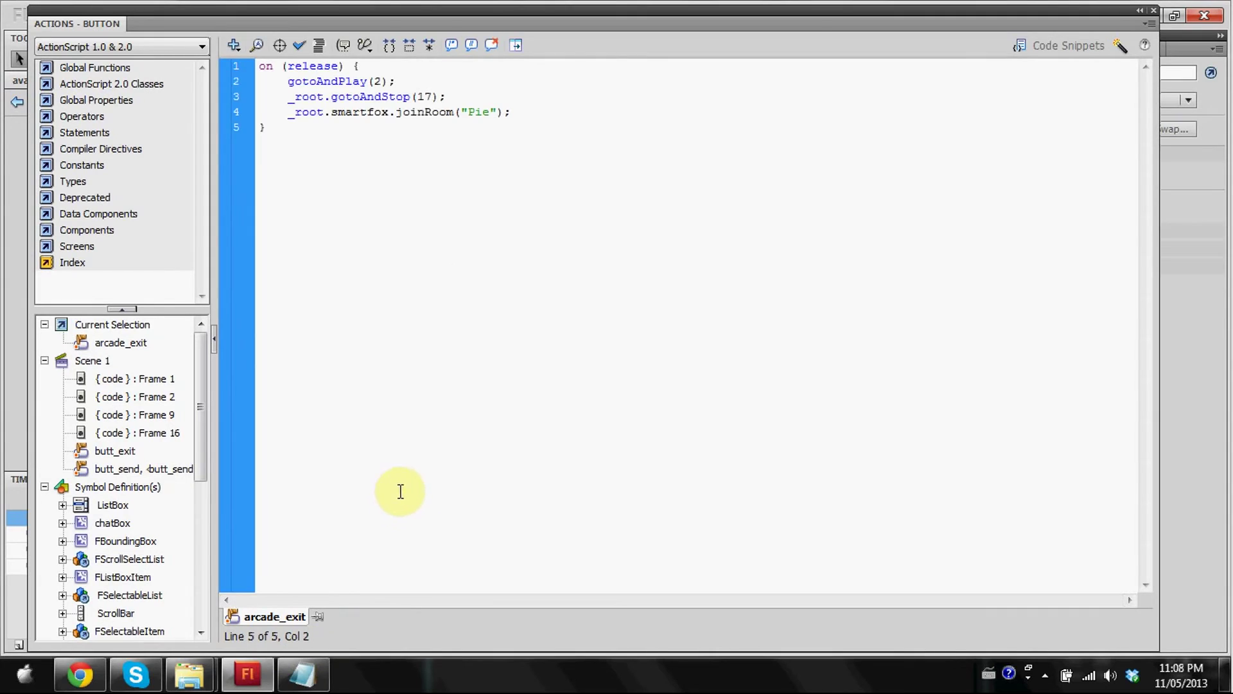
left_click(384, 82)
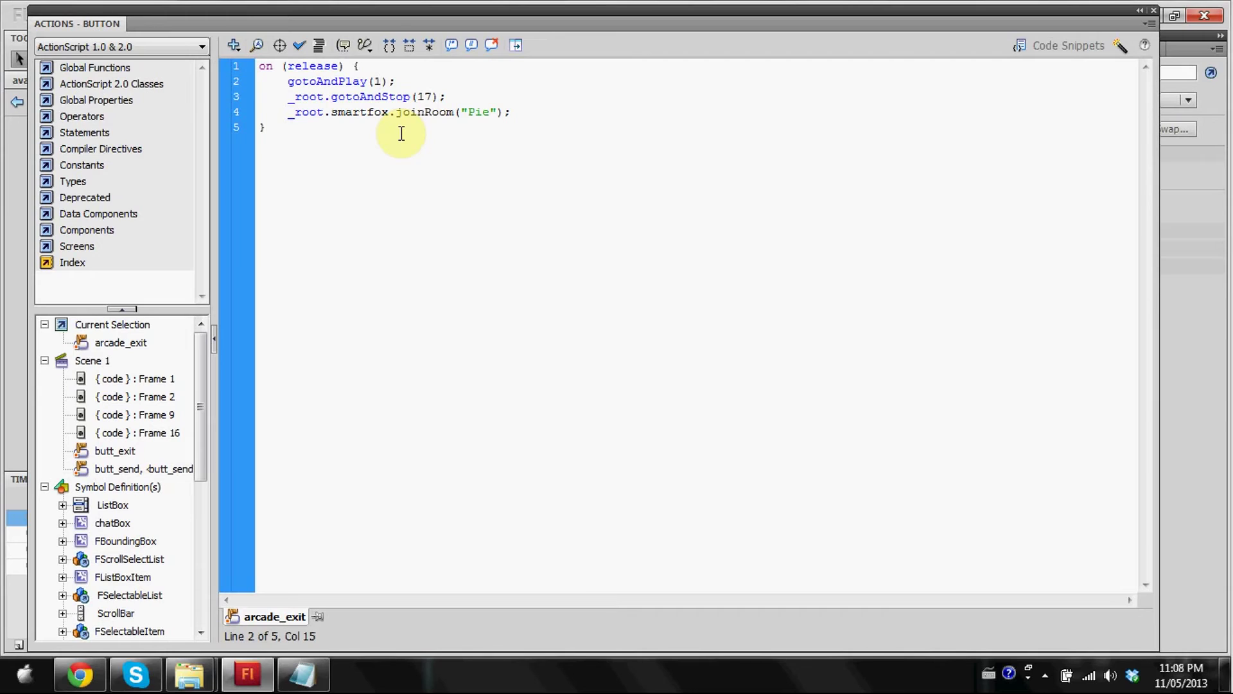
left_click_drag(457, 96, 291, 81)
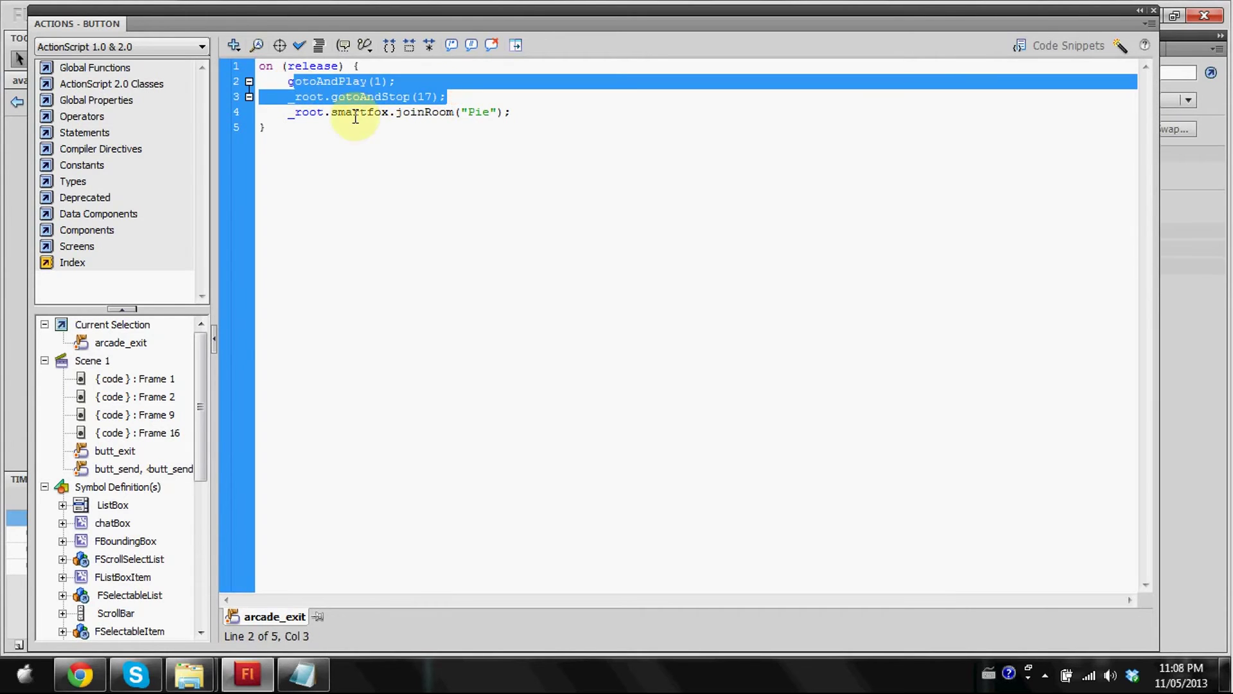
left_click(380, 116)
left_click_drag(490, 113, 478, 113)
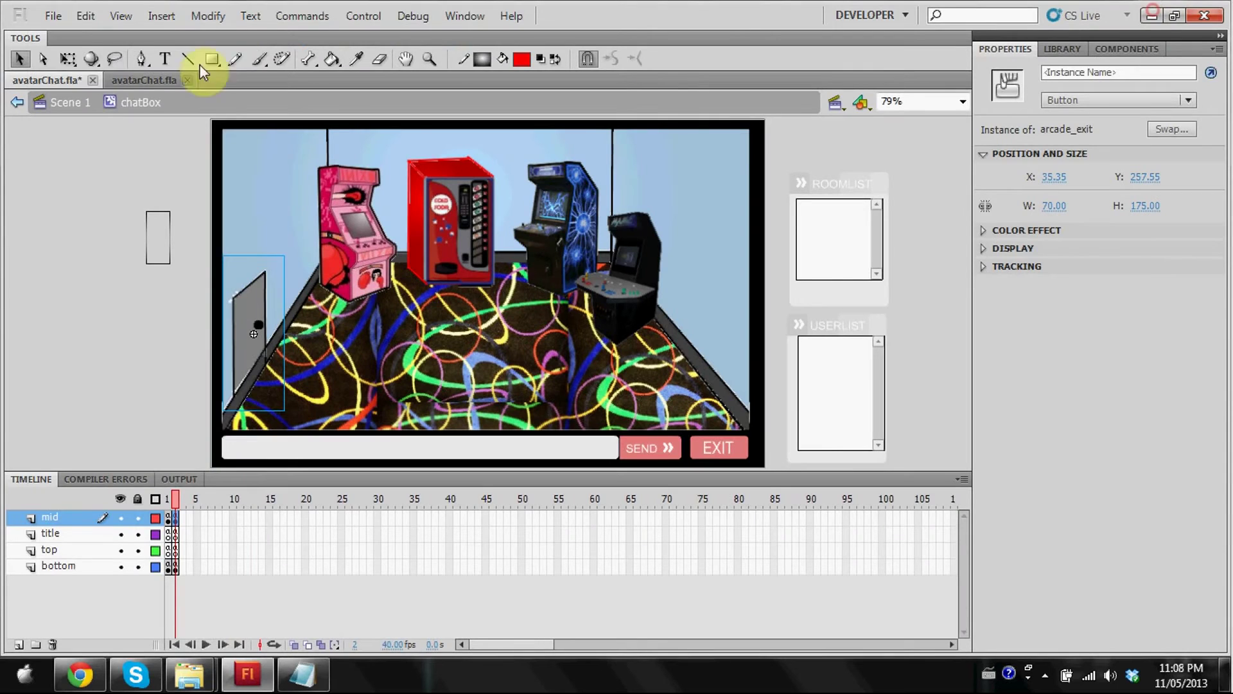
left_click(1153, 11)
Save avatarChat.fla and return to the town scene on frame 1.
left_click(57, 16)
left_click(99, 161)
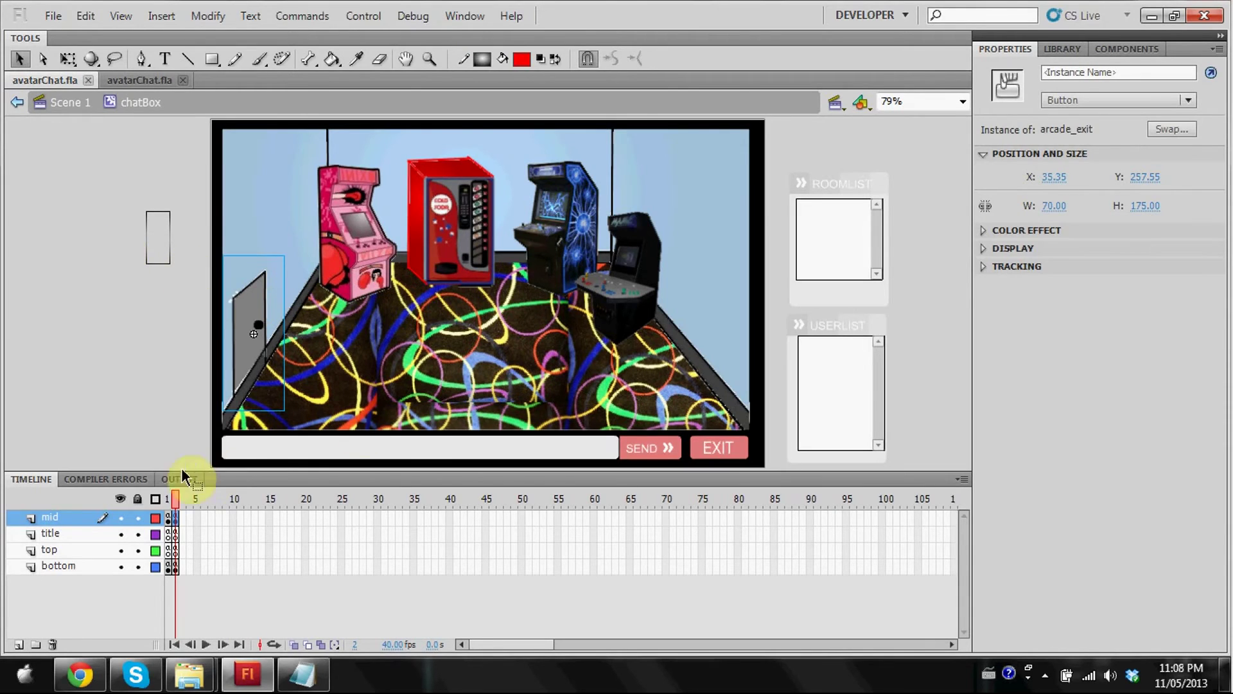
left_click(167, 517)
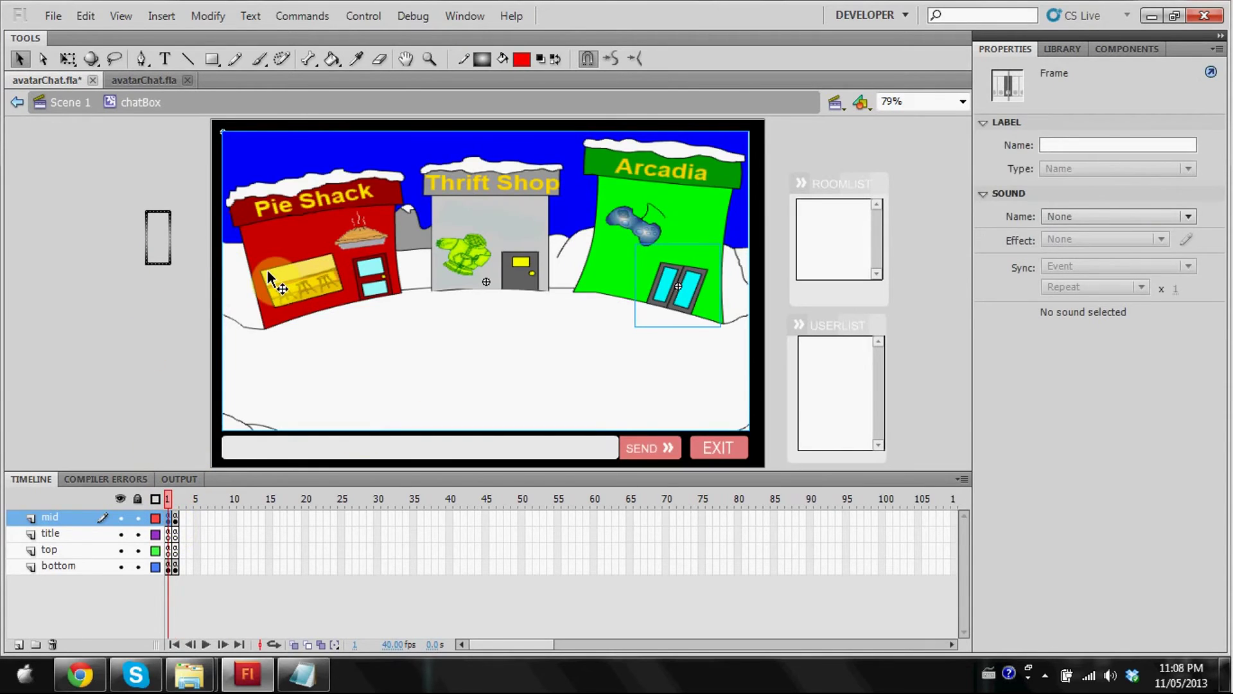
Run start.bat from the Server folder and confirm SmartFoxServer is up on port 9339.
left_click(190, 300)
mouse_move(190, 674)
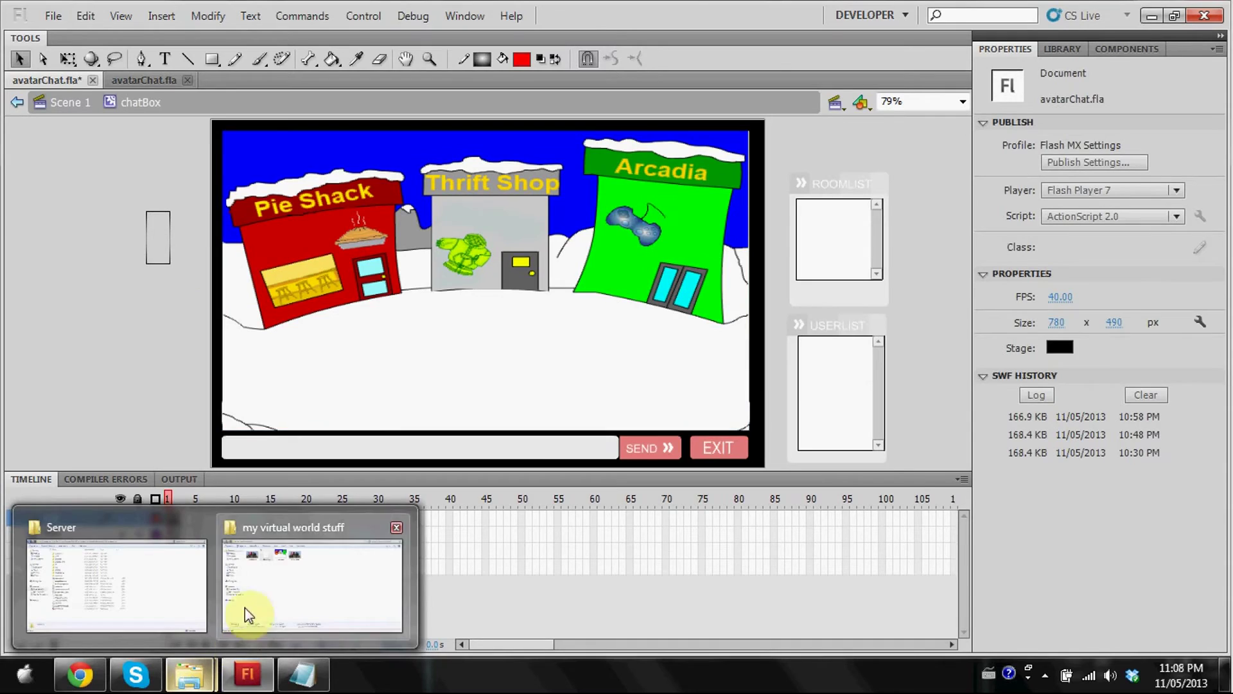
left_click(181, 575)
double_click(237, 463)
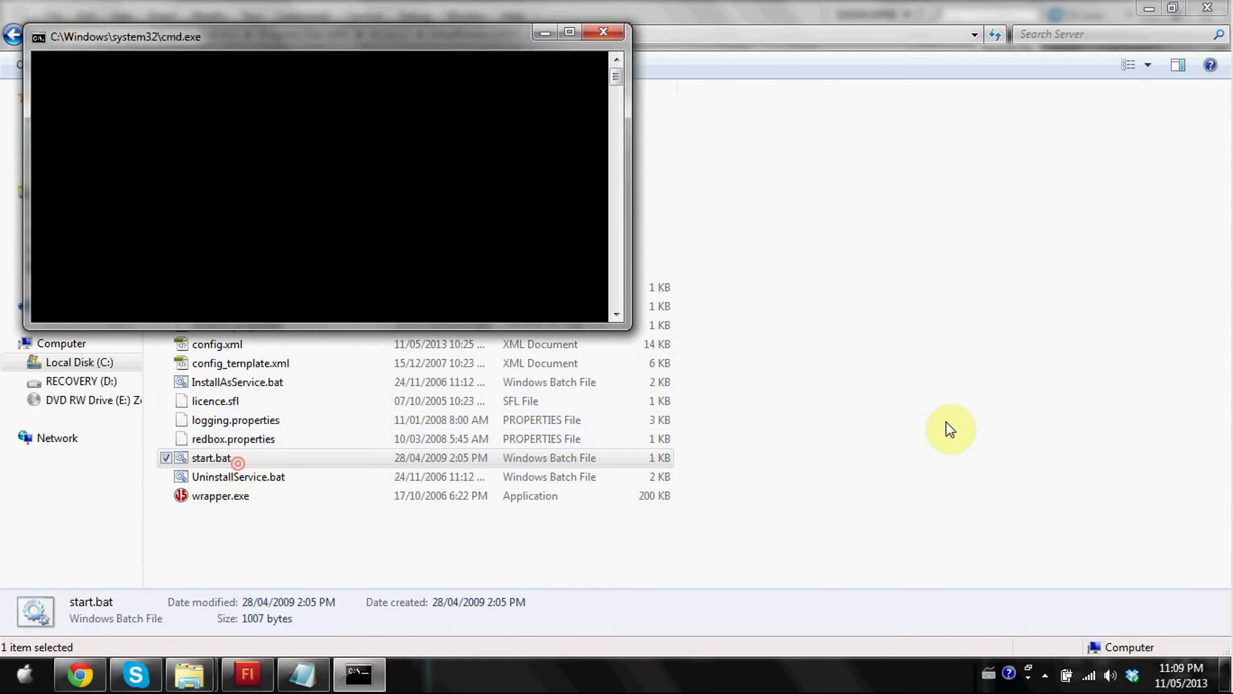
left_click(1045, 674)
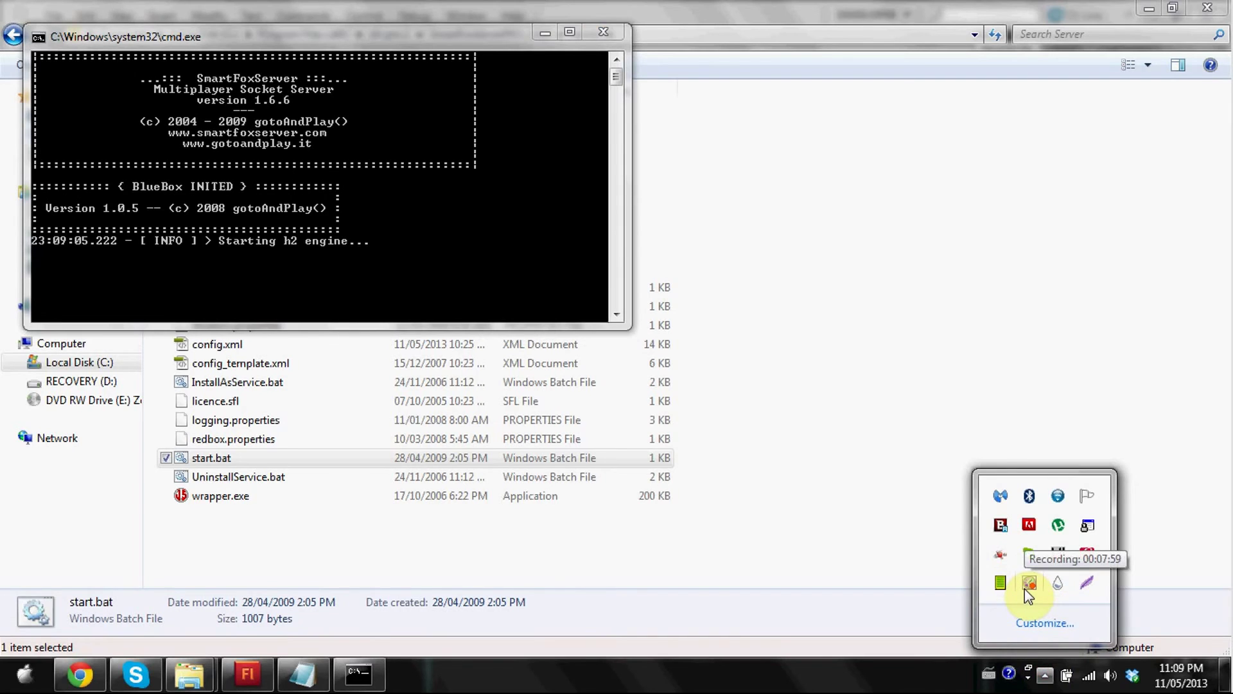
left_click(673, 518)
left_click(358, 673)
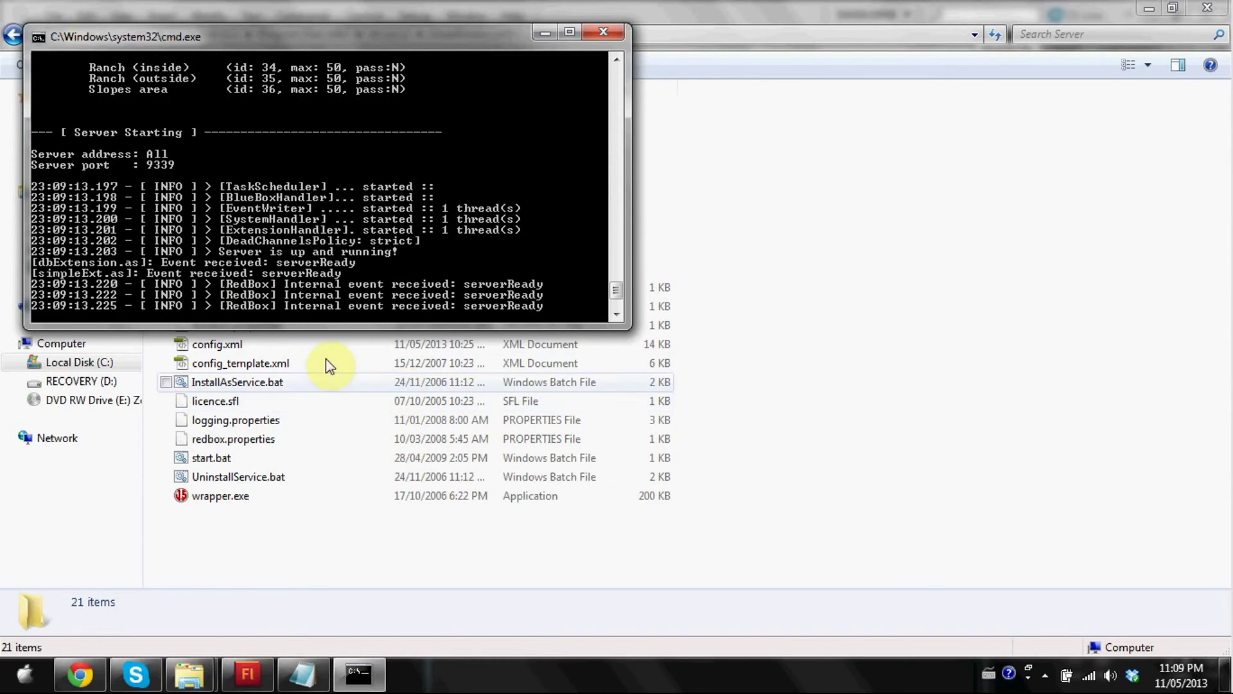
left_click(248, 674)
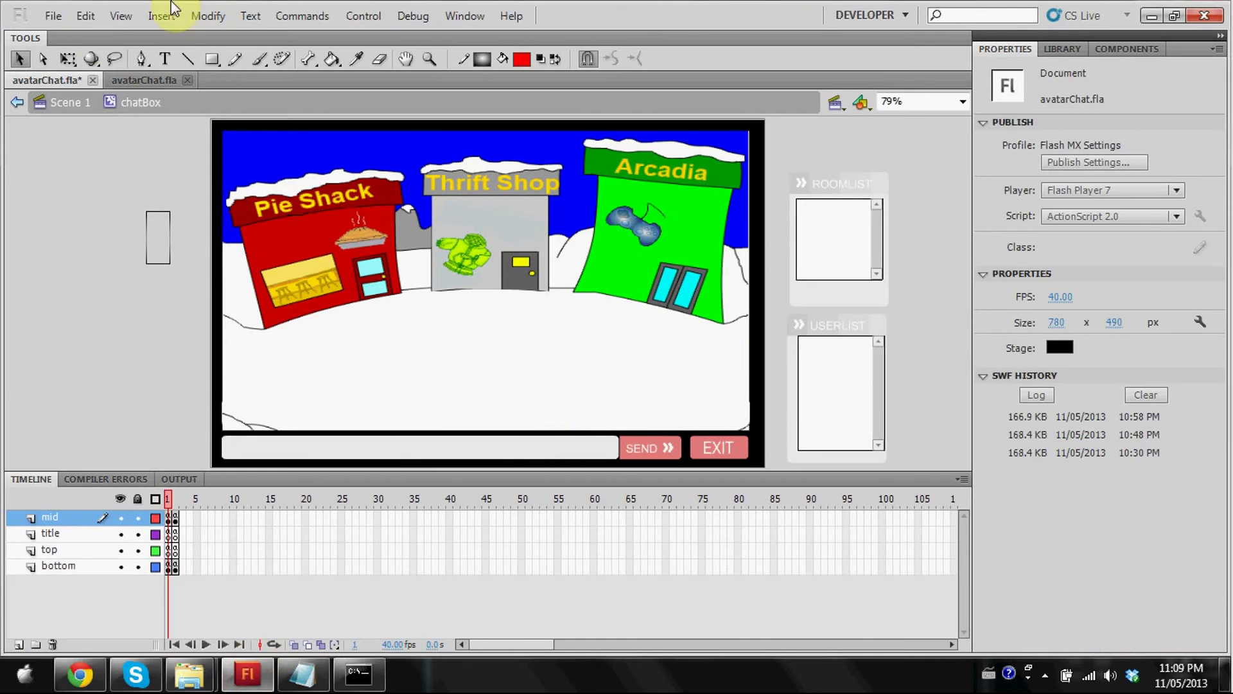
Preview the movie with Publish Preview > Default (Flash), dismissing the Flash Player 7 warning.
left_click(55, 19)
mouse_move(198, 355)
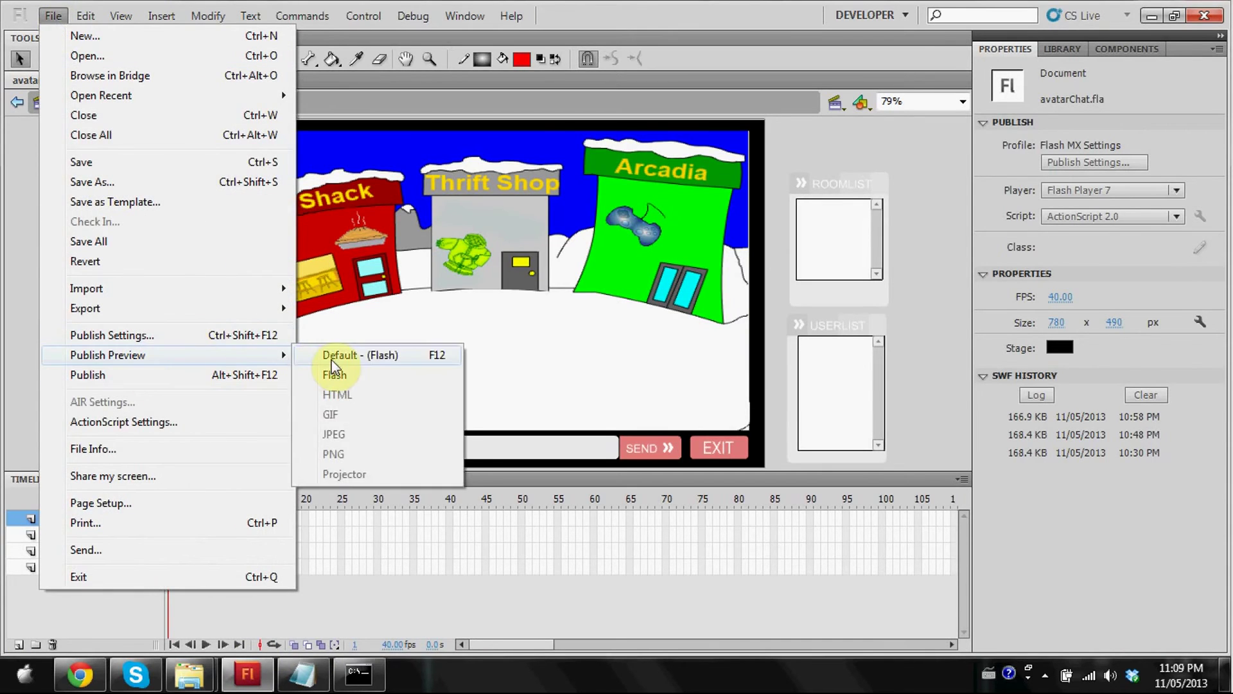
left_click(332, 360)
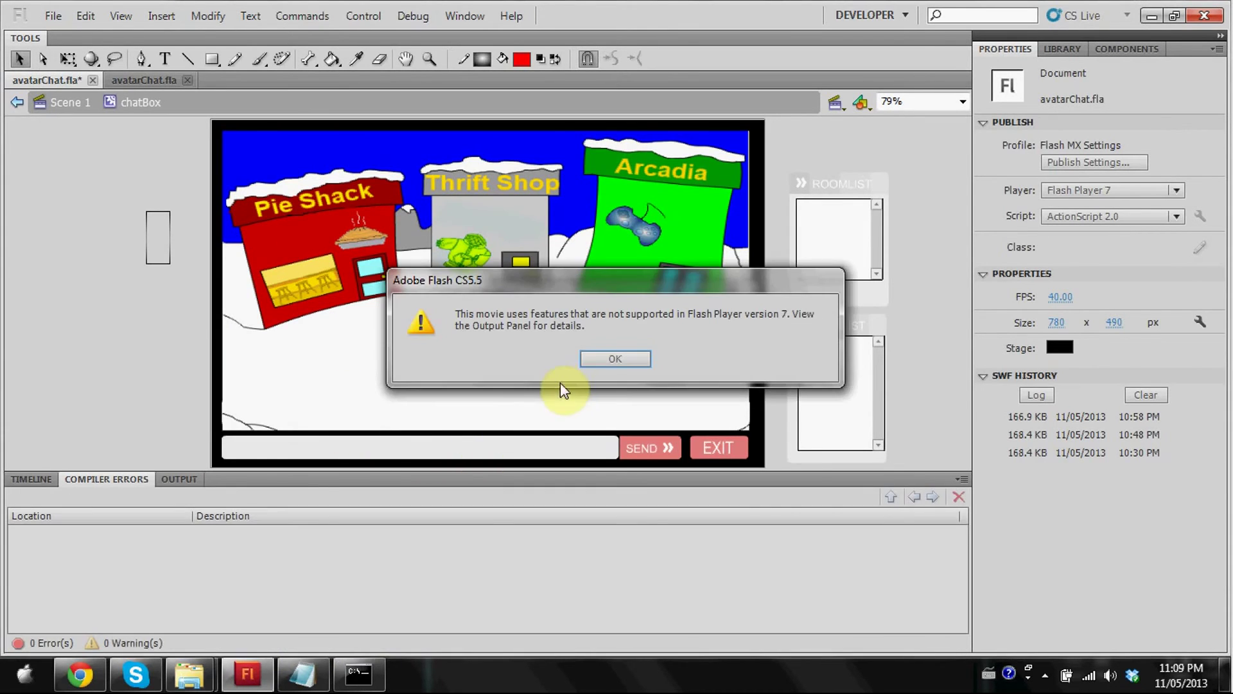
left_click(613, 359)
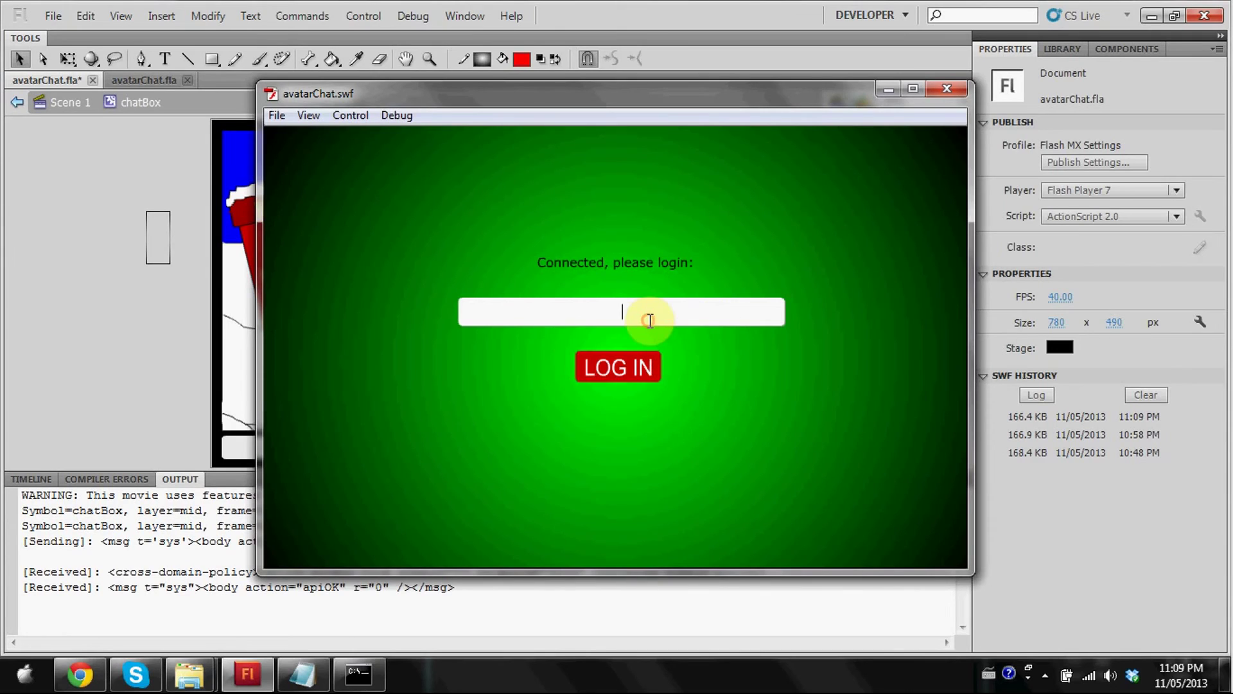
Log in with a user name and walk the avatar around the snowy town.
left_click(650, 320)
type("asda")
left_click(618, 367)
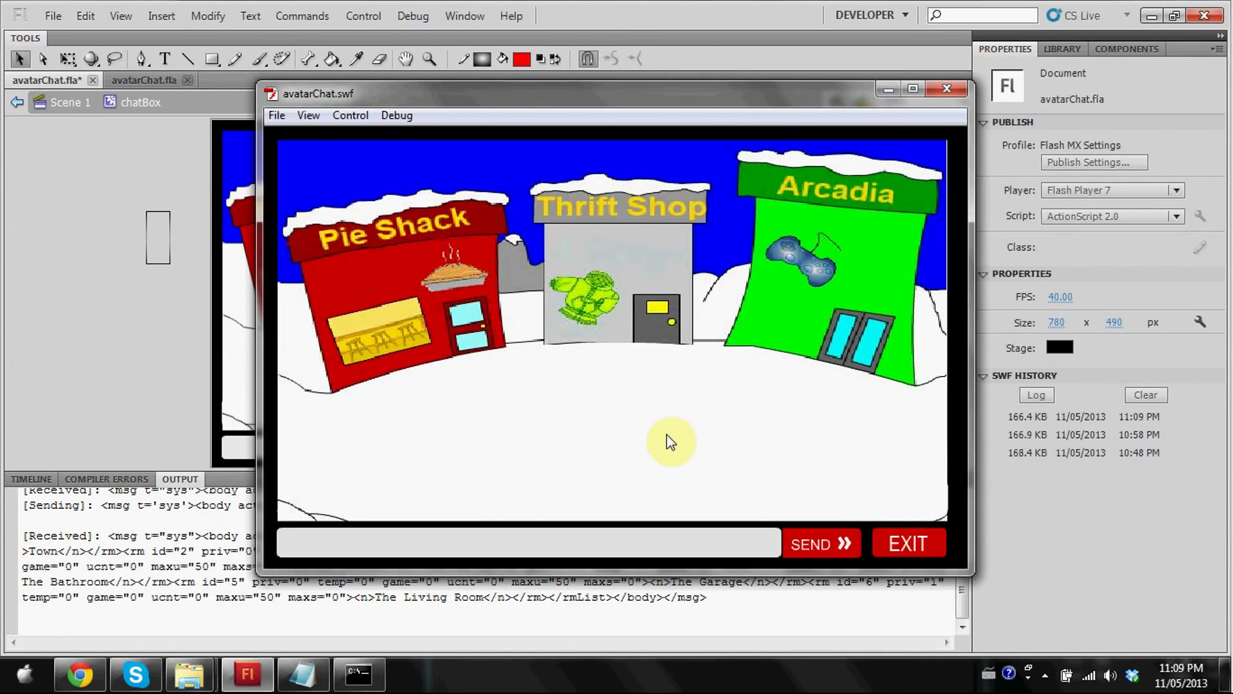
left_click(457, 409)
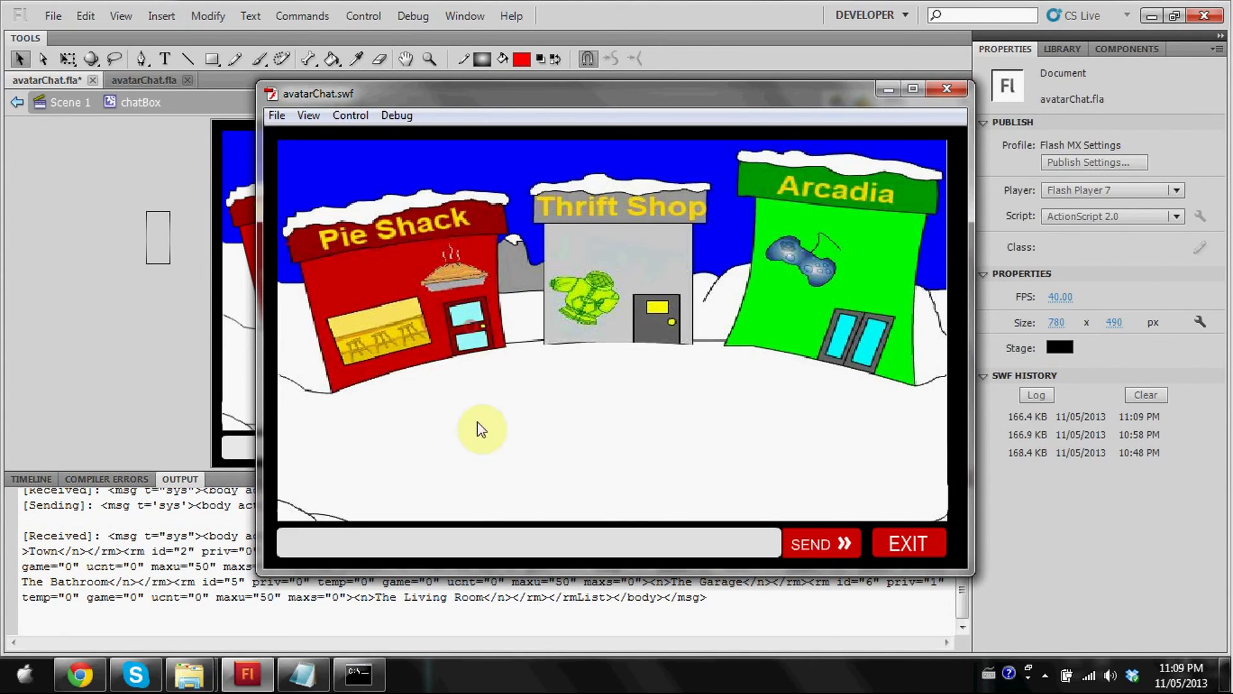
left_click(467, 390)
Close the test movie, open the Town clip to inspect it, then return to chatBox.
left_click(938, 94)
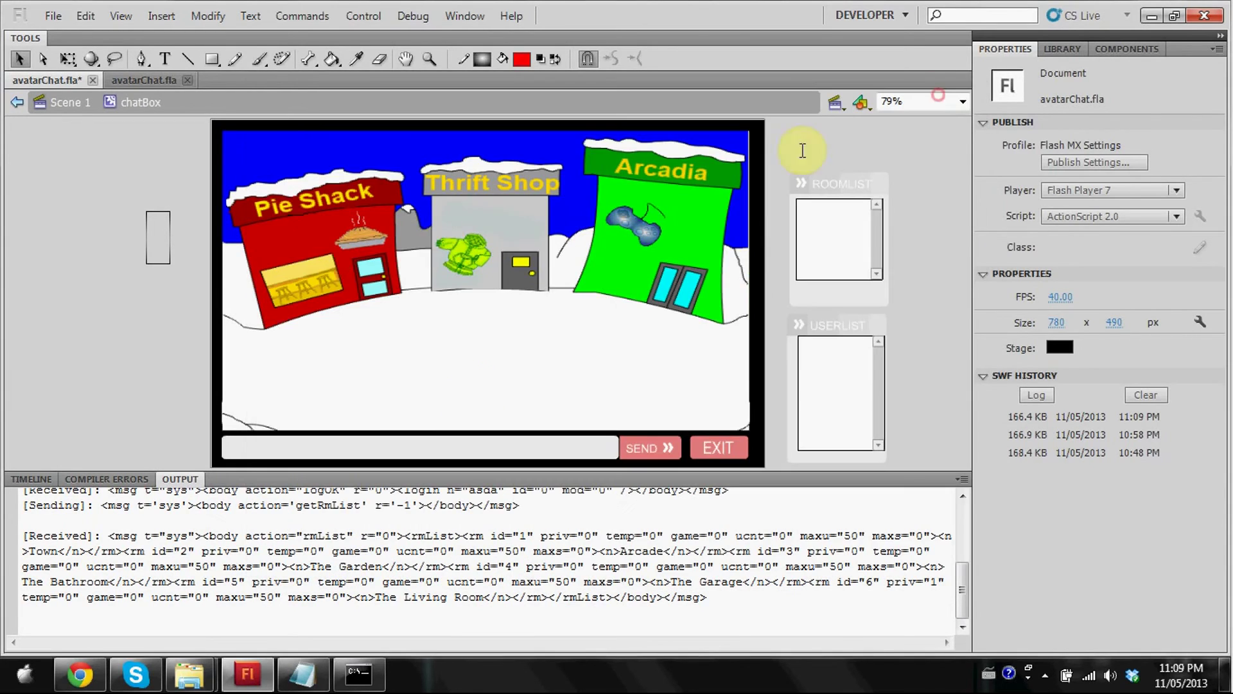
left_click(271, 208)
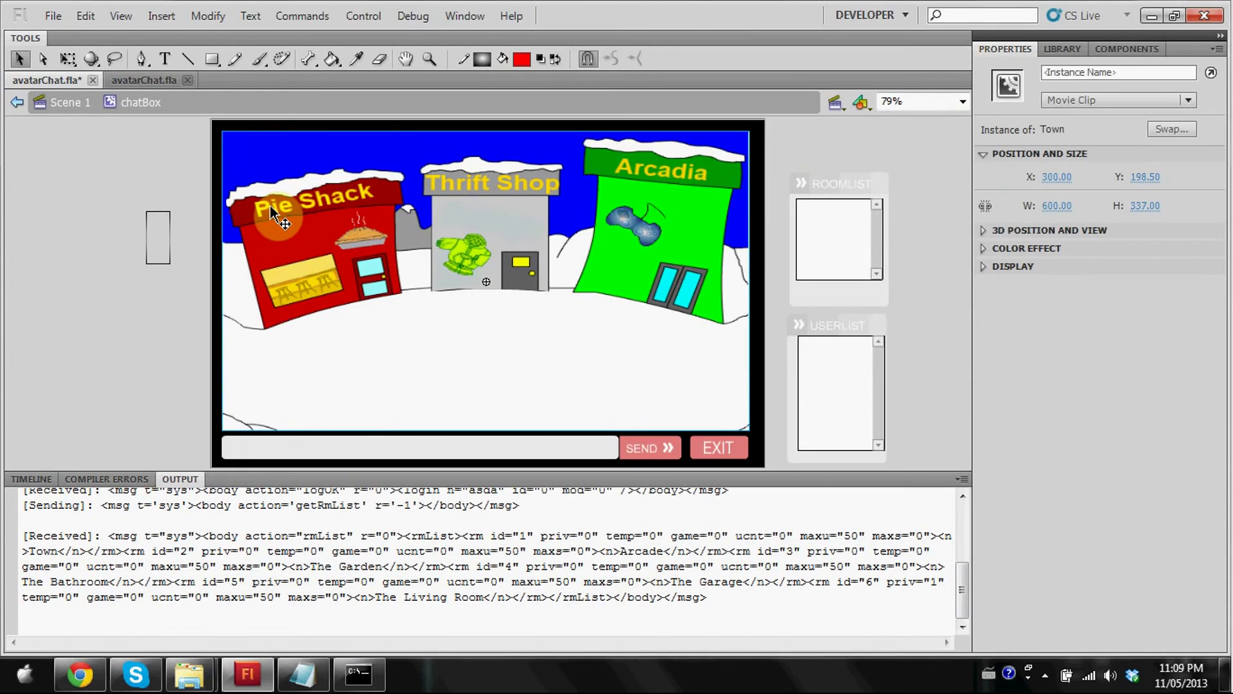
left_click(153, 370)
left_click(301, 161)
left_click(166, 347)
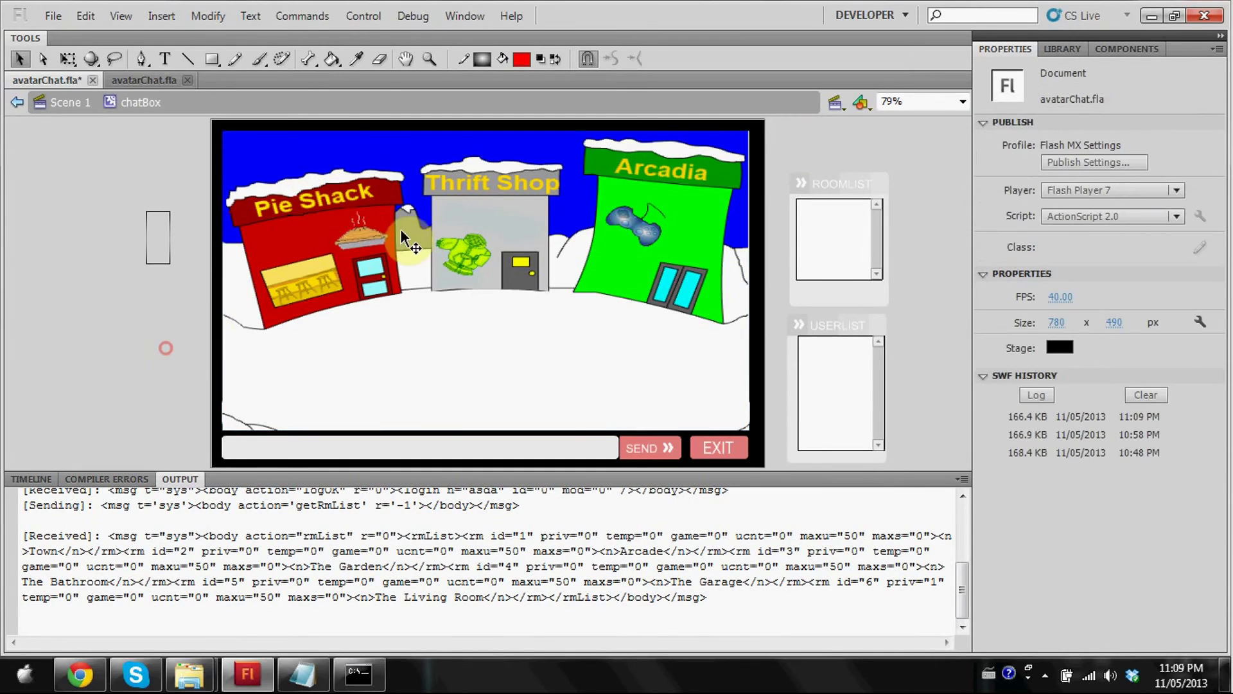
double_click(349, 345)
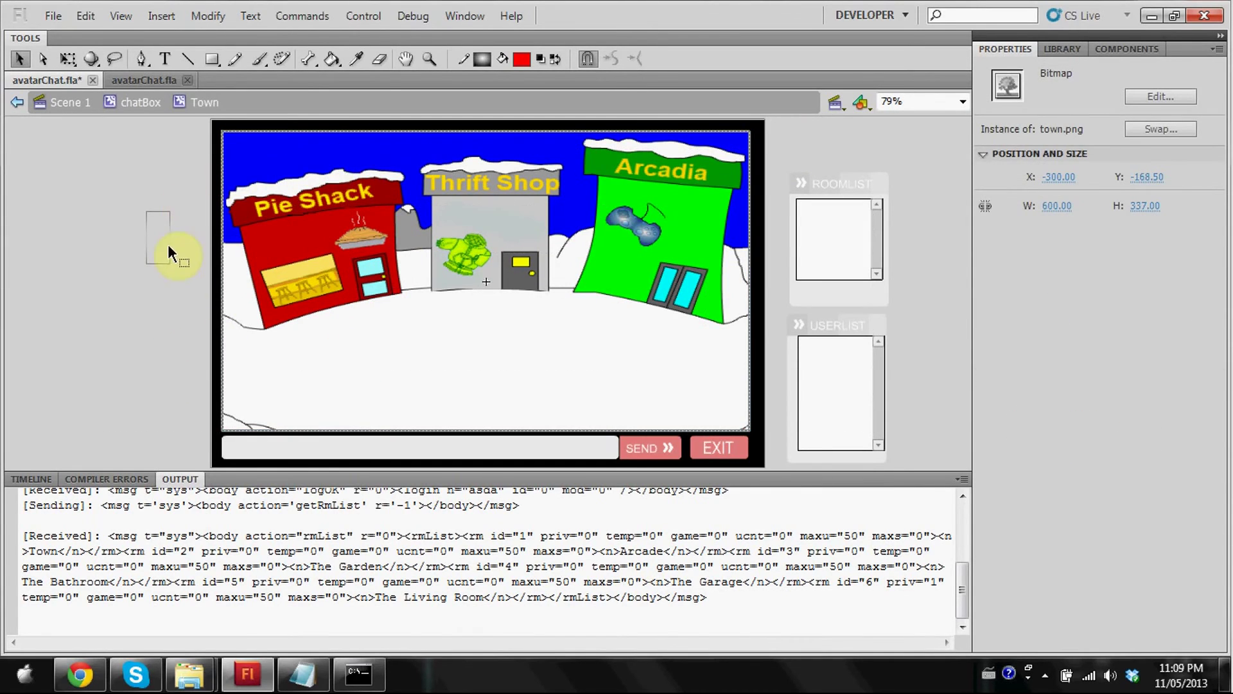
double_click(183, 340)
left_click(305, 159)
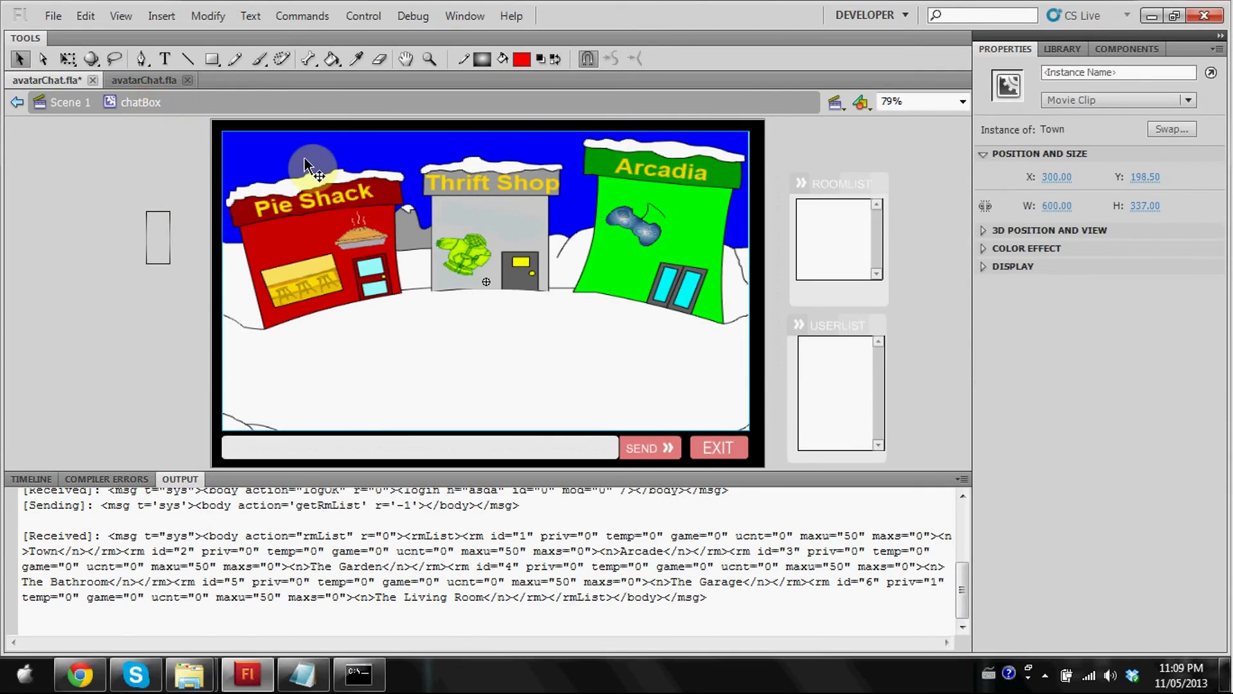
left_click(129, 424)
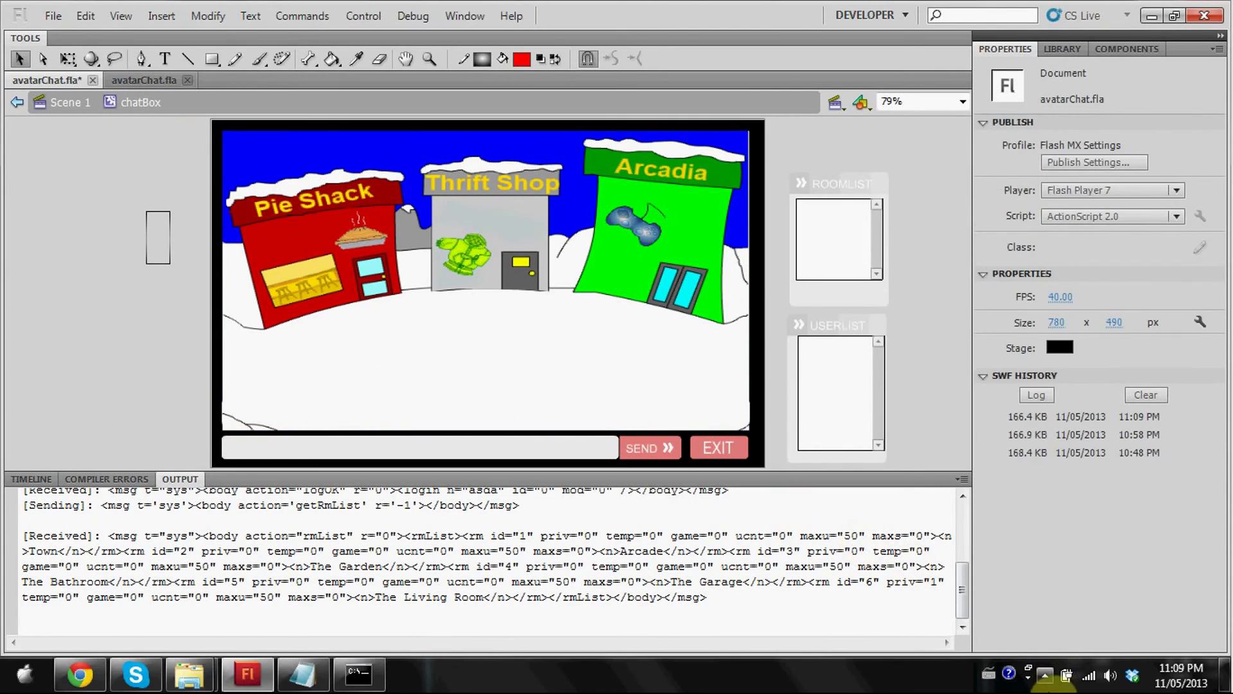
Pause the screen recorder from its notification-area icon.
left_click(1044, 675)
right_click(1029, 583)
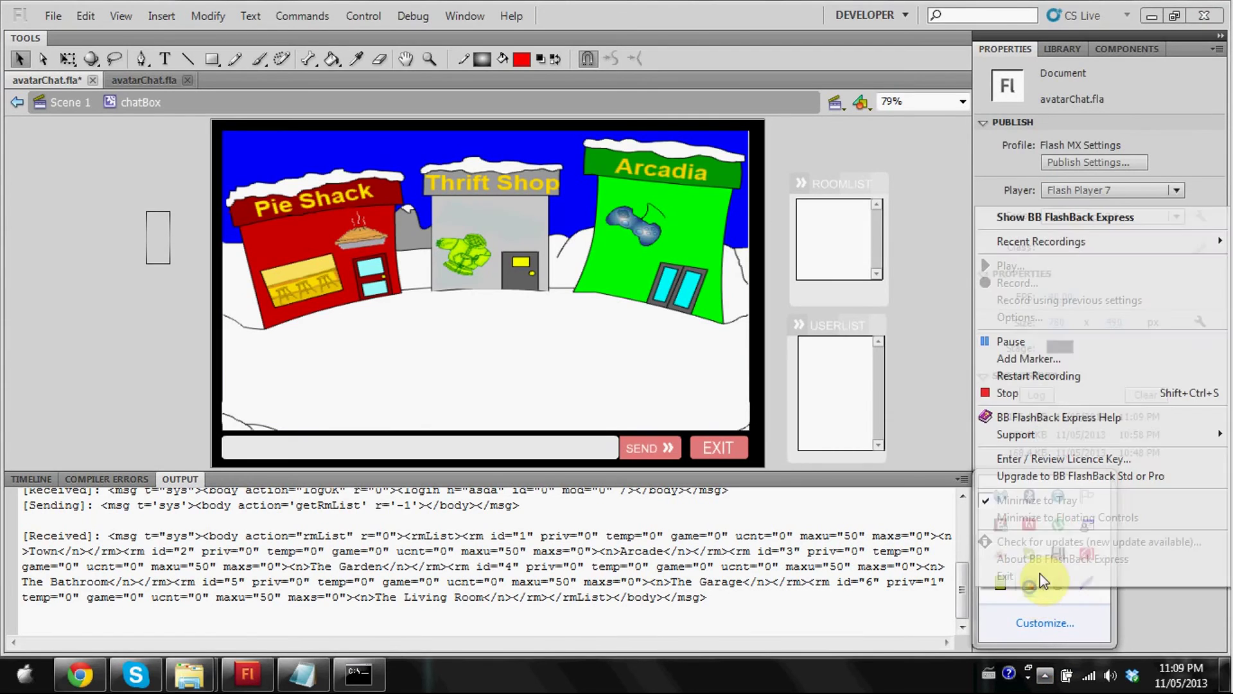
left_click(1034, 342)
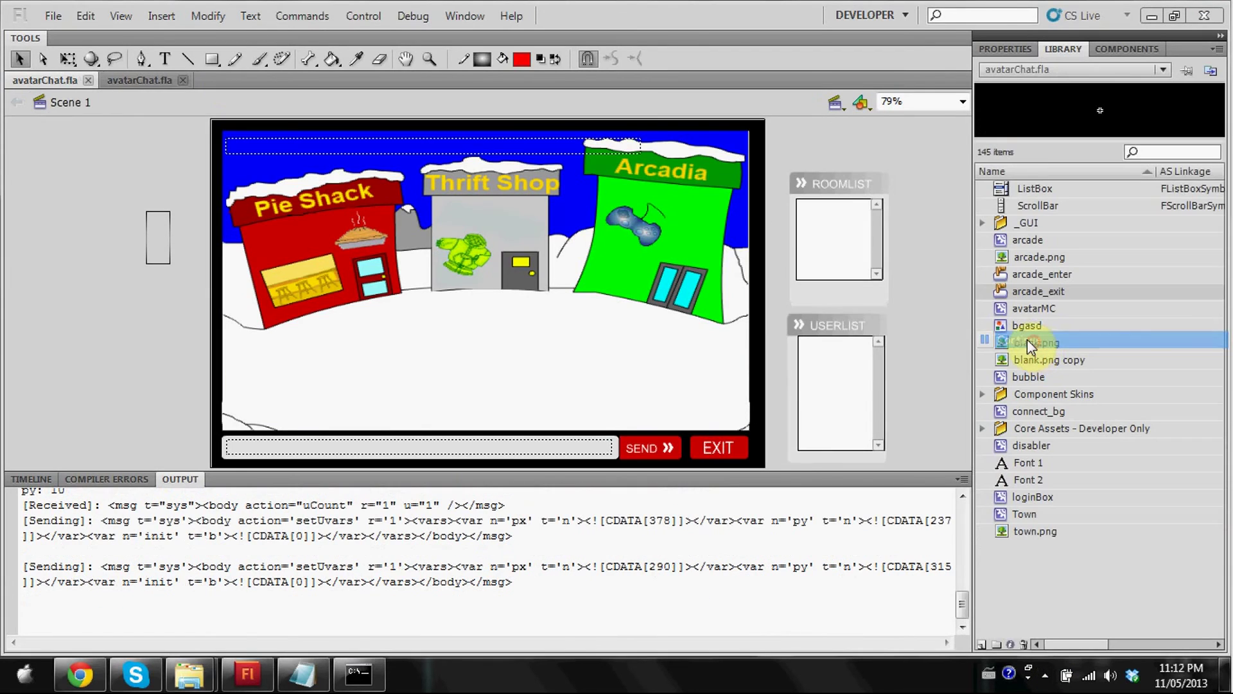
Publish-preview as Default (Flash), dismiss the warning, log in and walk guest_1 onto the snow.
left_click(51, 16)
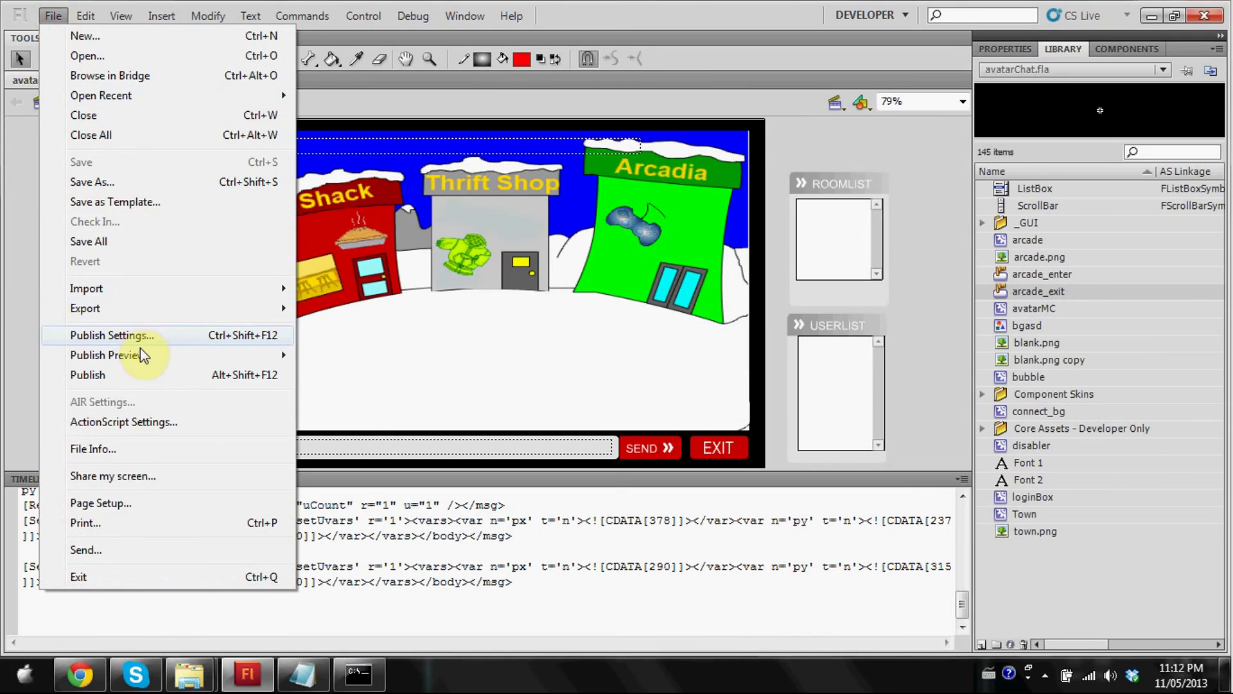
mouse_move(183, 358)
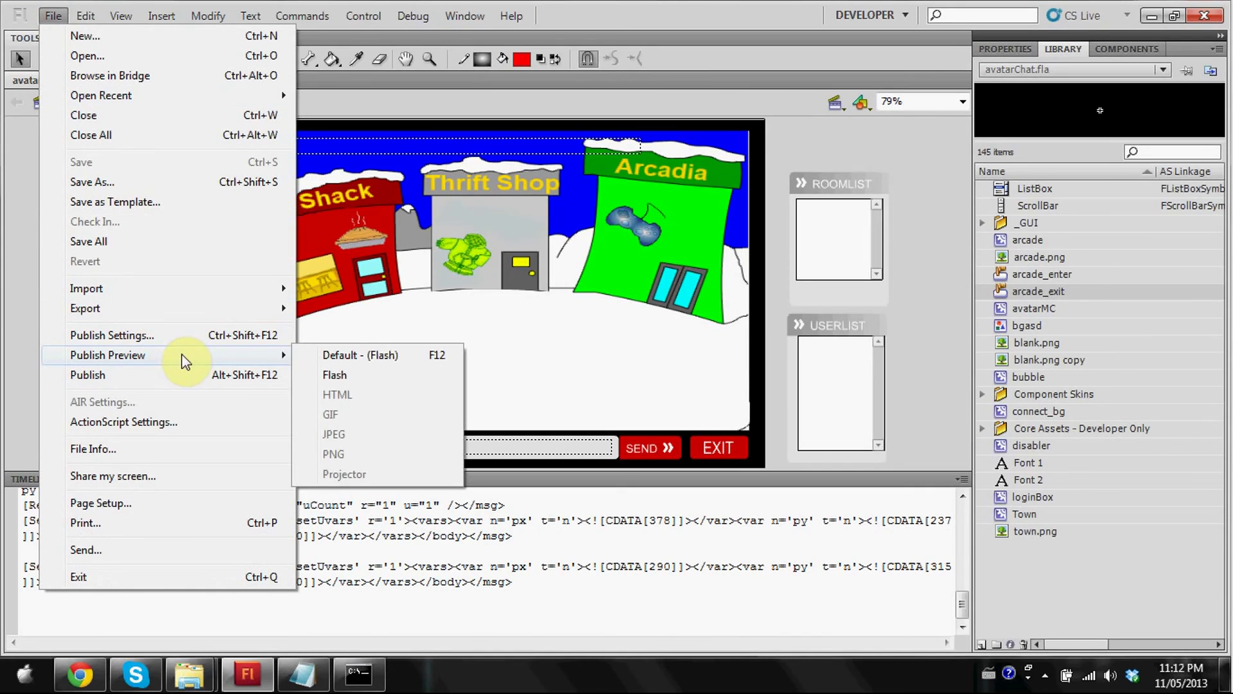
left_click(318, 359)
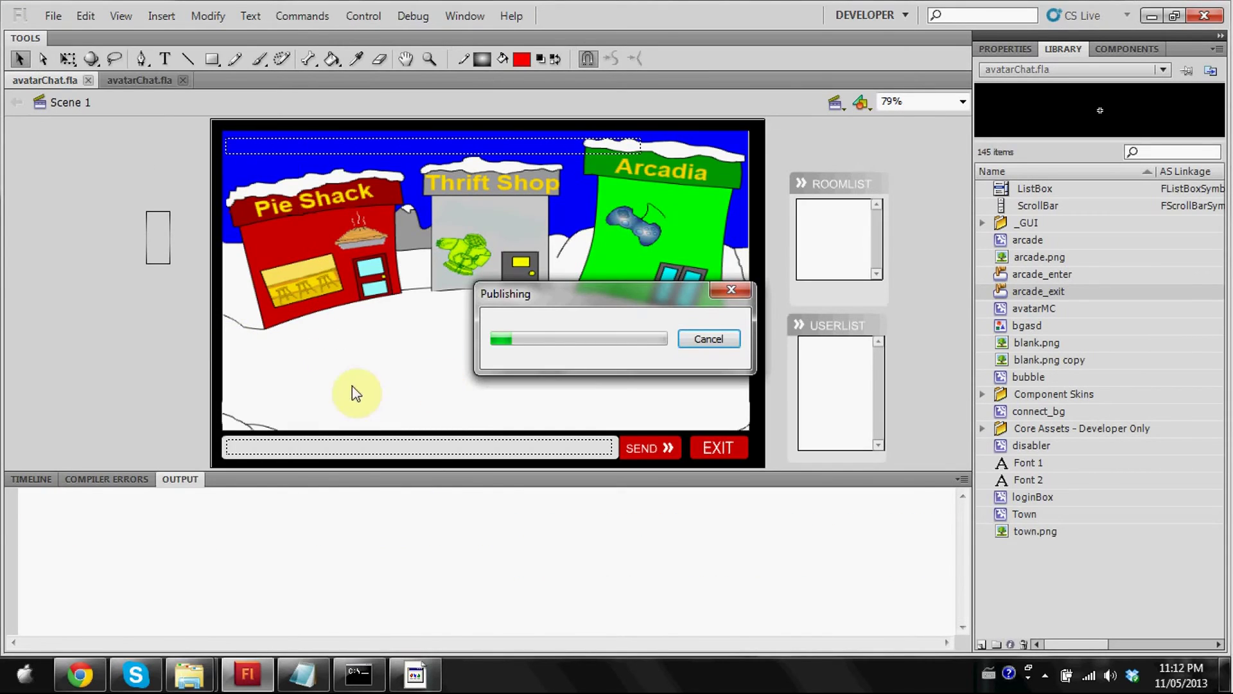
left_click(595, 363)
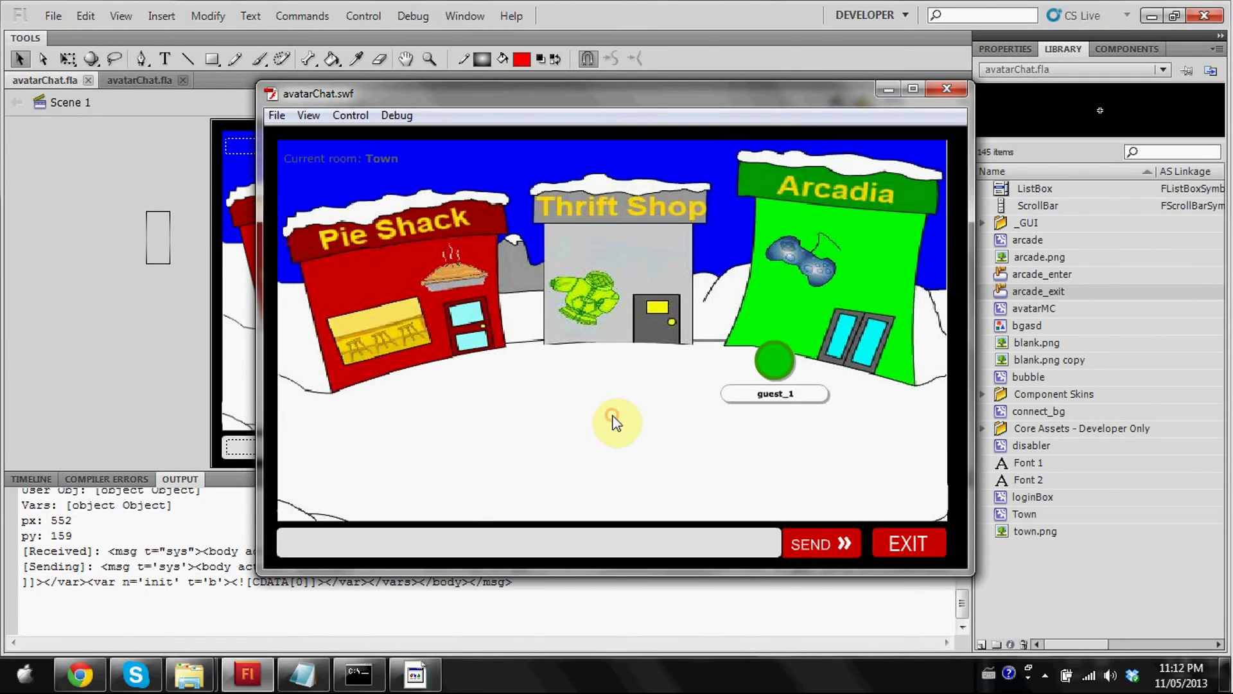
left_click(404, 461)
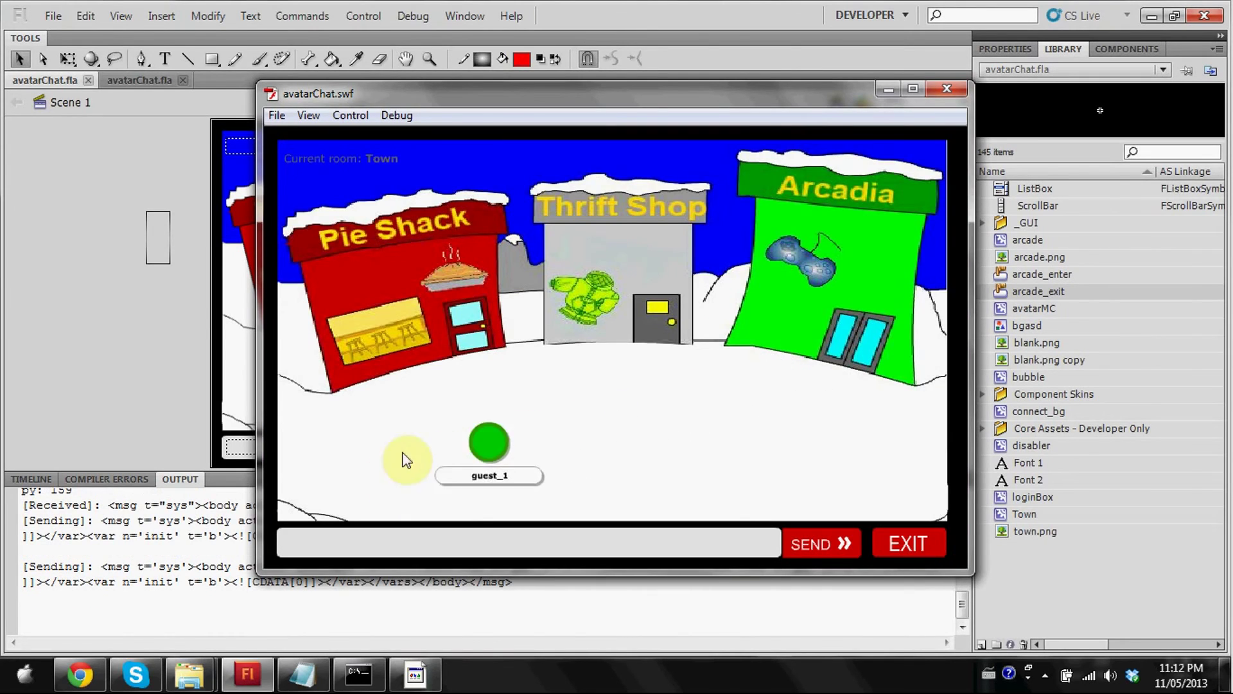
left_click(677, 459)
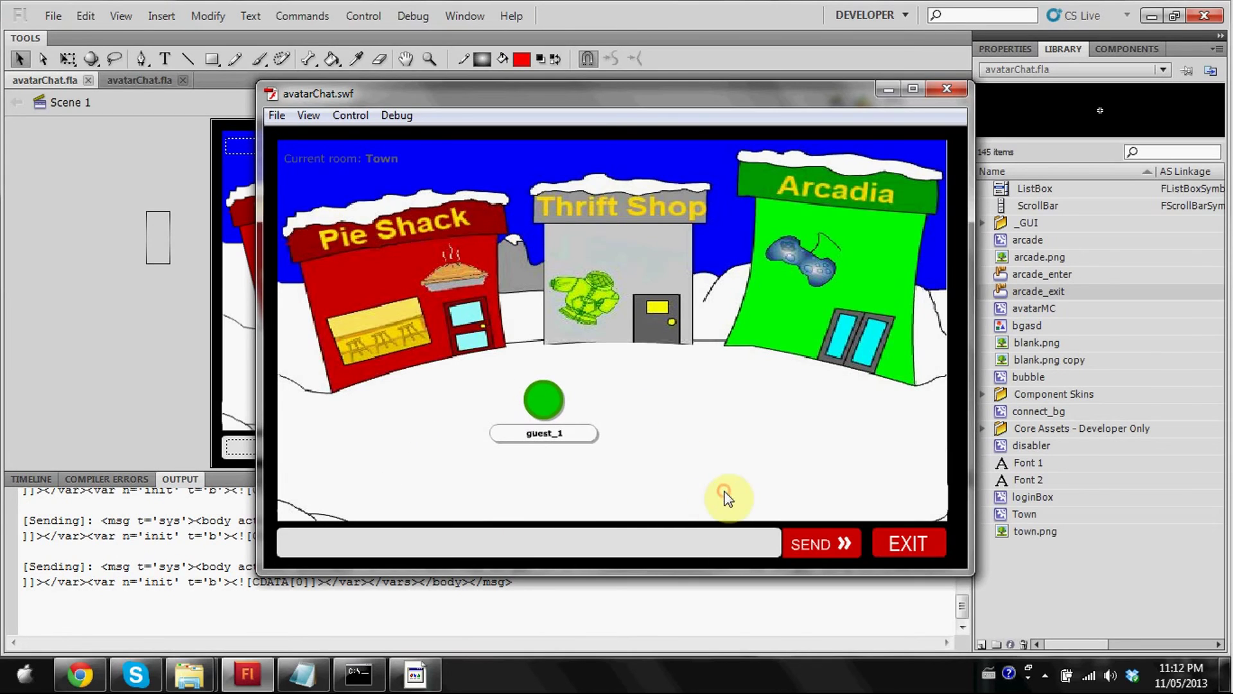
Enter the Arcade through the Arcadia door and walk guest_1 around the carpet.
left_click(861, 353)
left_click(656, 452)
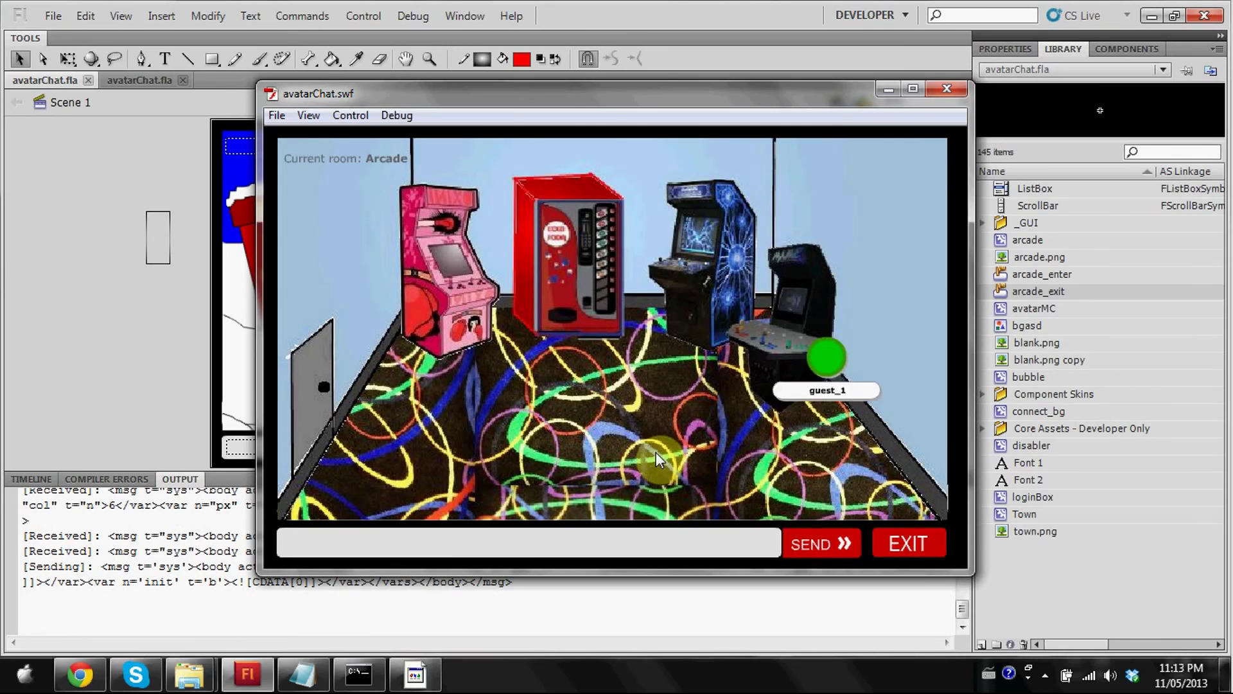
left_click(750, 485)
left_click(560, 417)
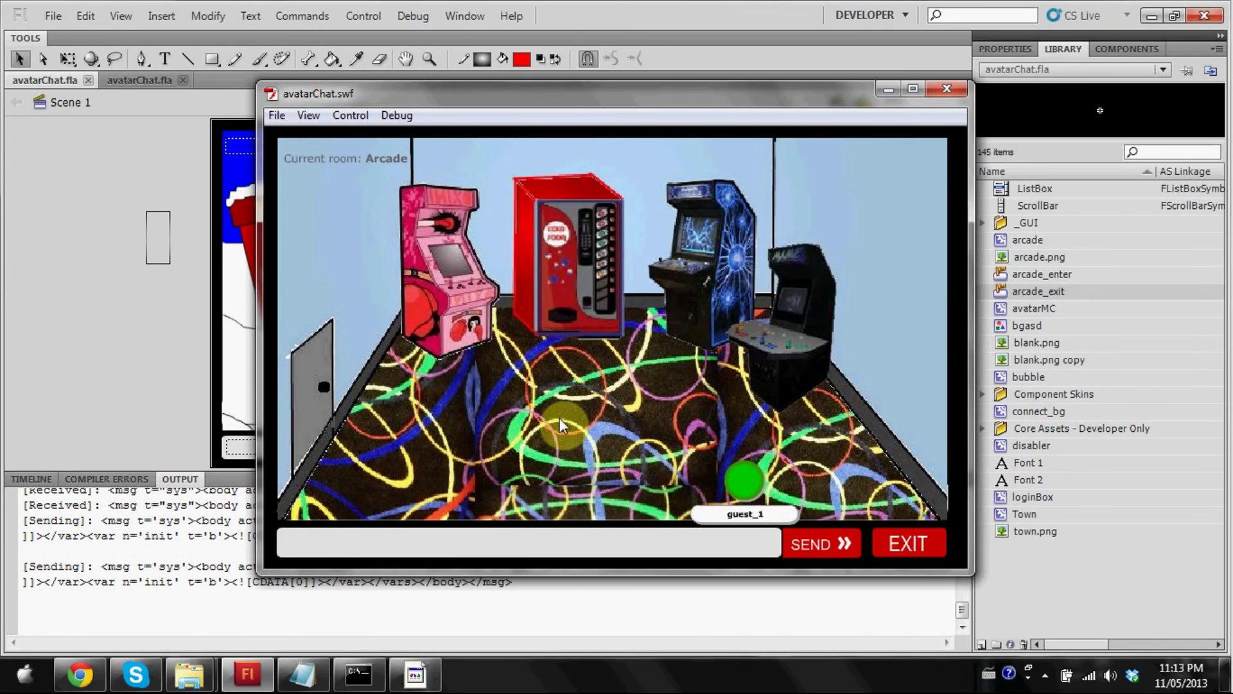
left_click(583, 511)
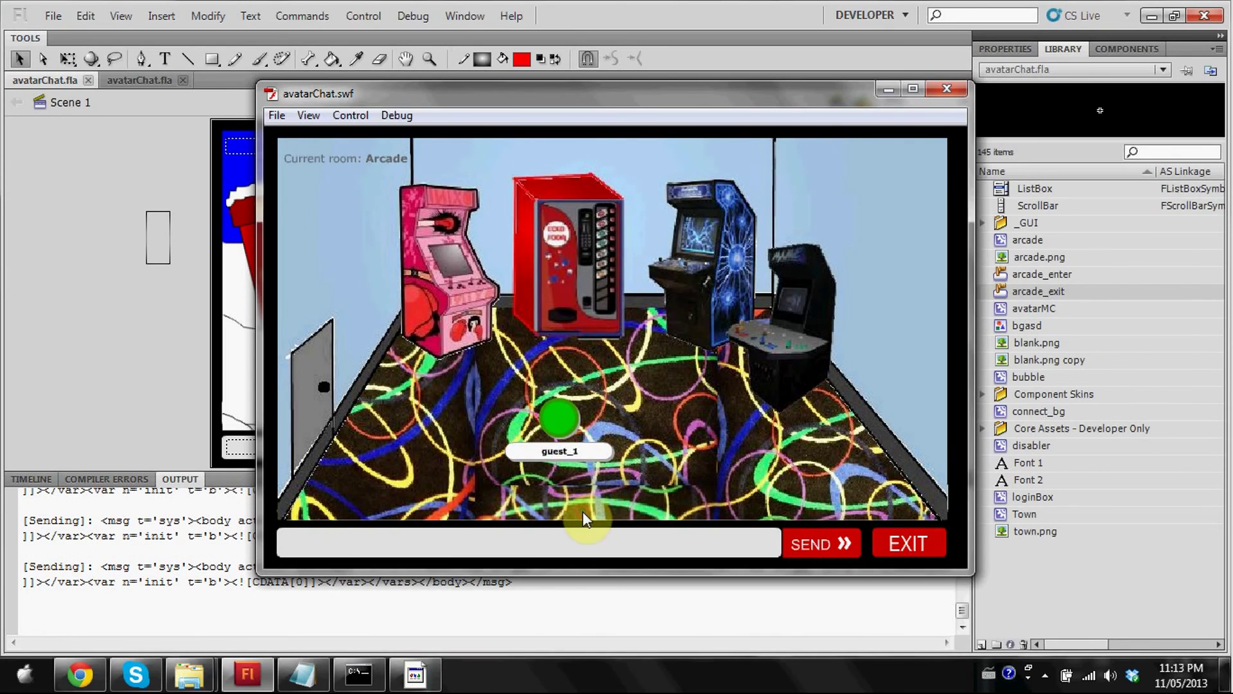
left_click(684, 490)
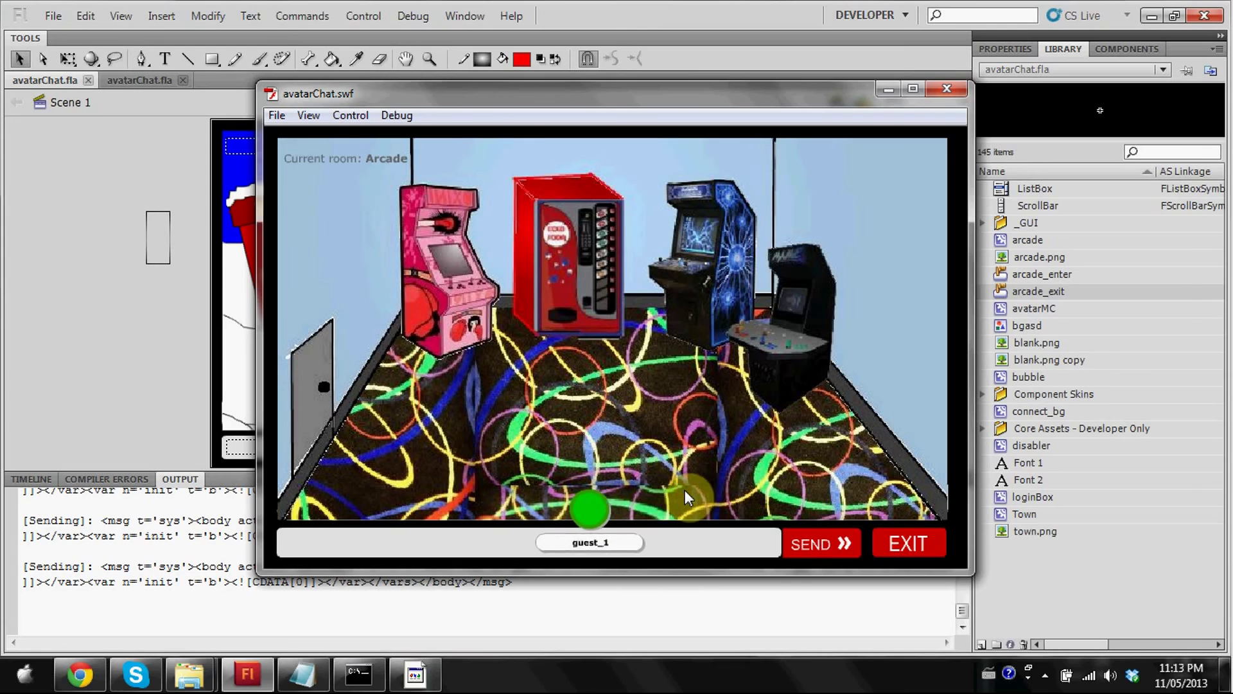
left_click(519, 406)
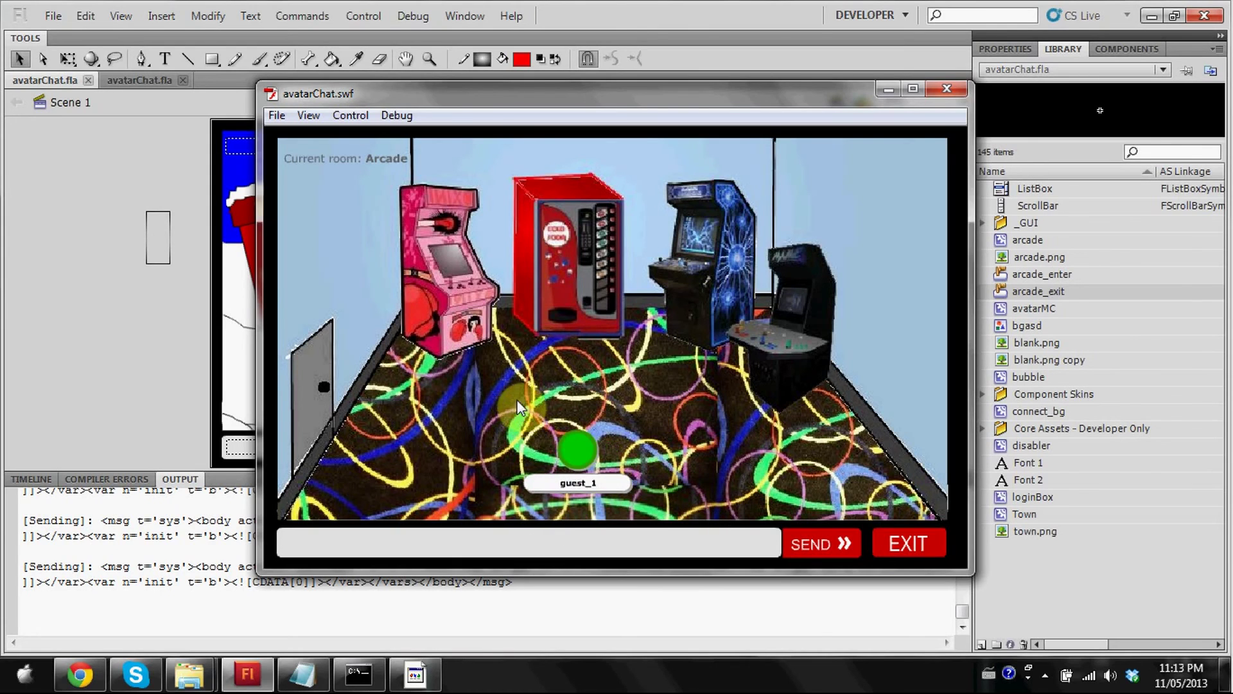
left_click(640, 375)
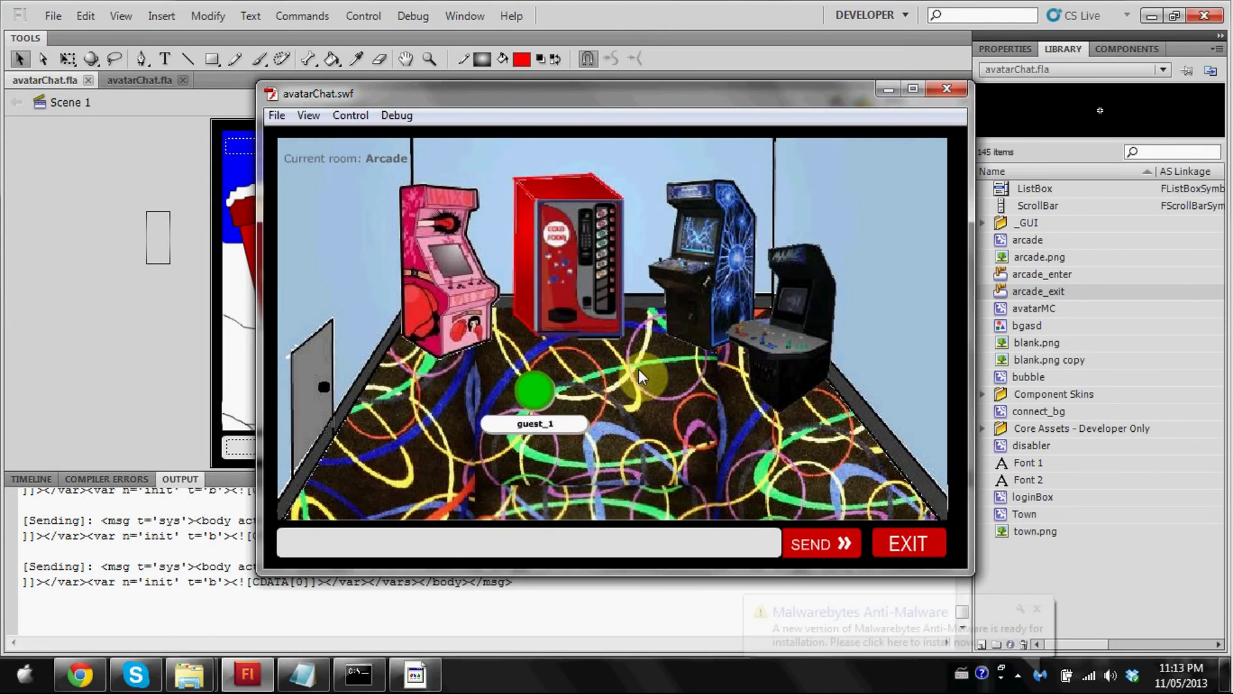
left_click(558, 447)
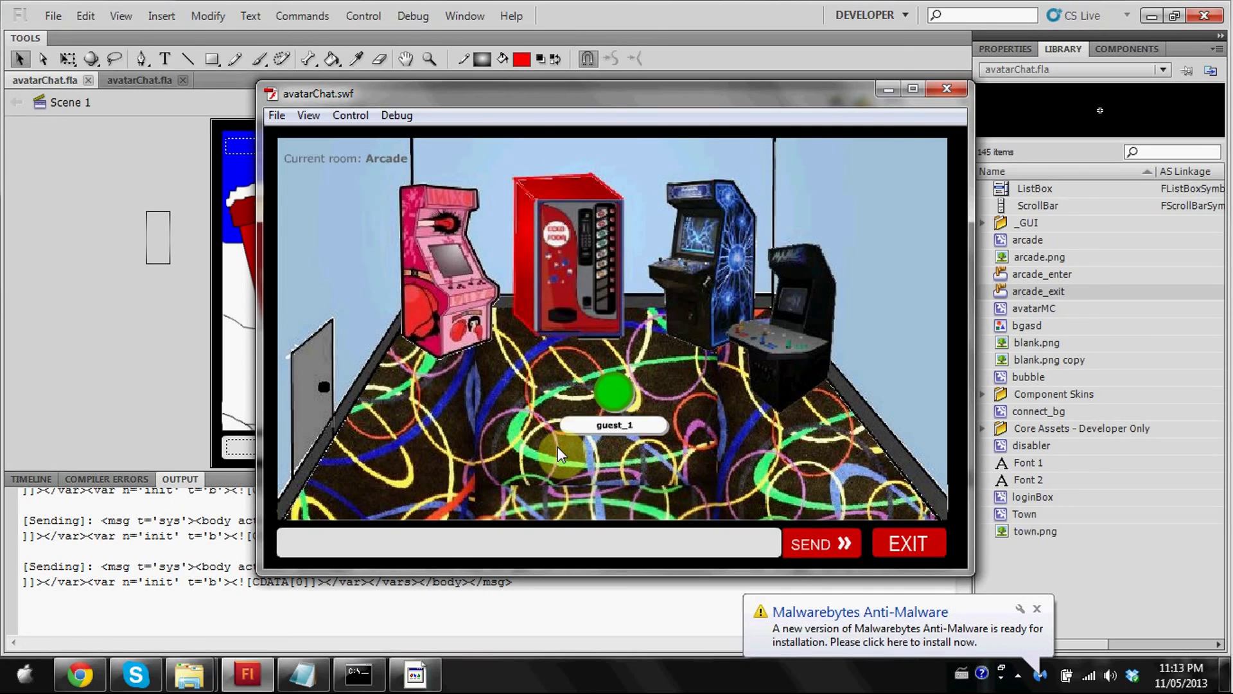
left_click(598, 439)
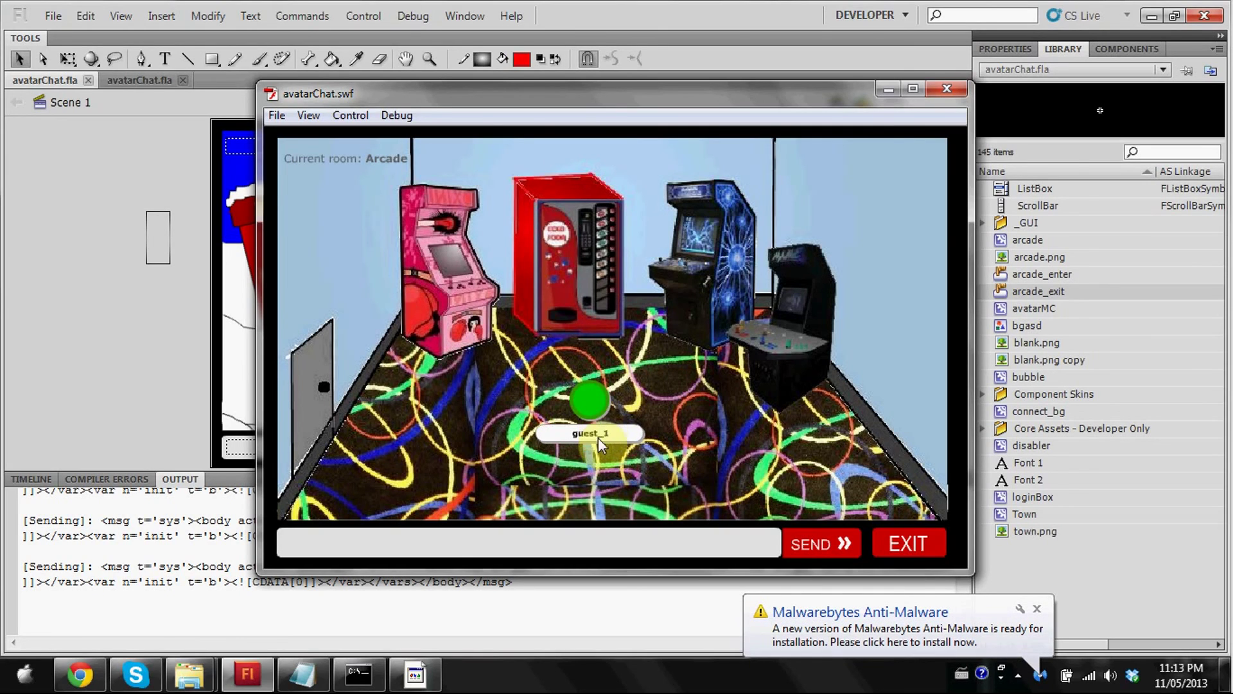
left_click(464, 393)
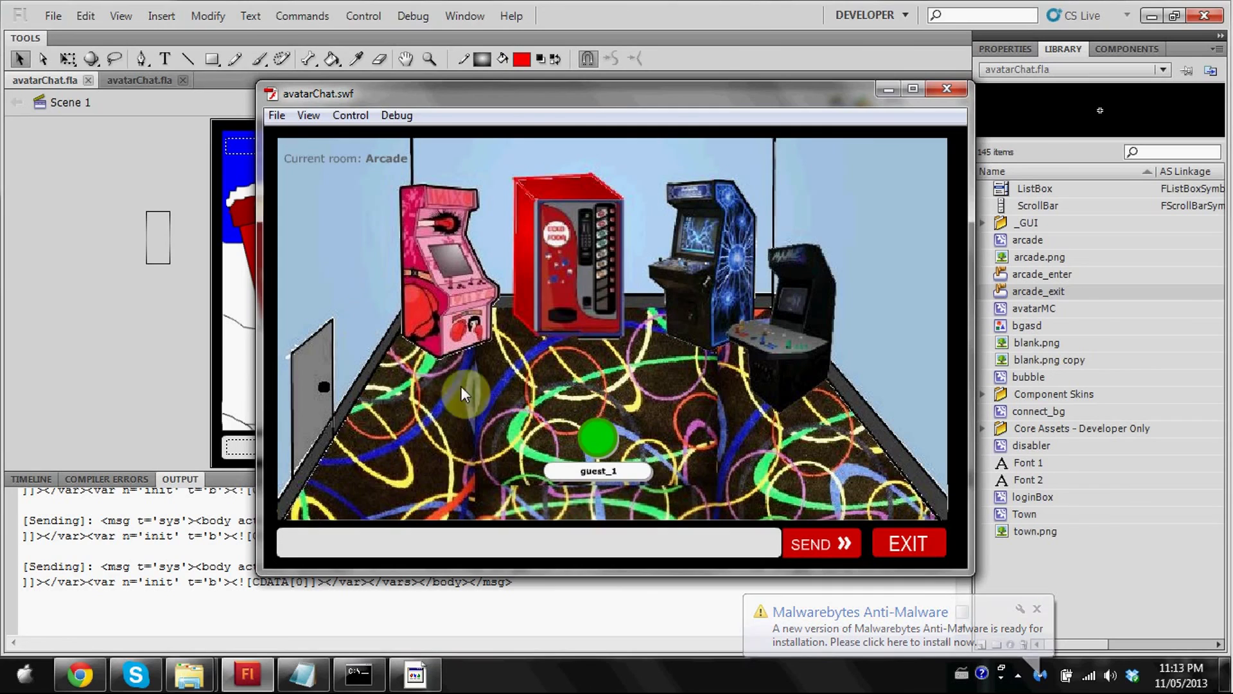
Exit the Arcade through its door and walk guest_1 across the Town snow.
left_click(330, 441)
left_click(384, 491)
left_click(608, 476)
Walk guest_1 across the Town snow toward Arcadia, then reveal the hidden tray icons.
left_click(748, 282)
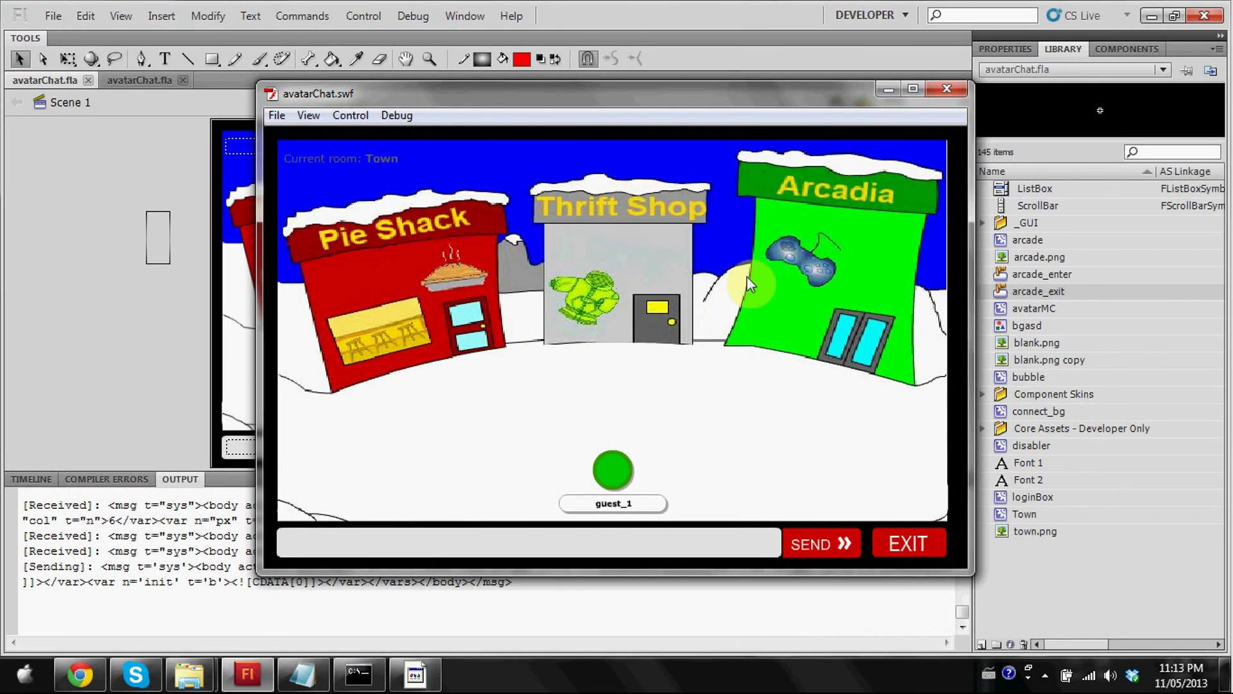
left_click(616, 302)
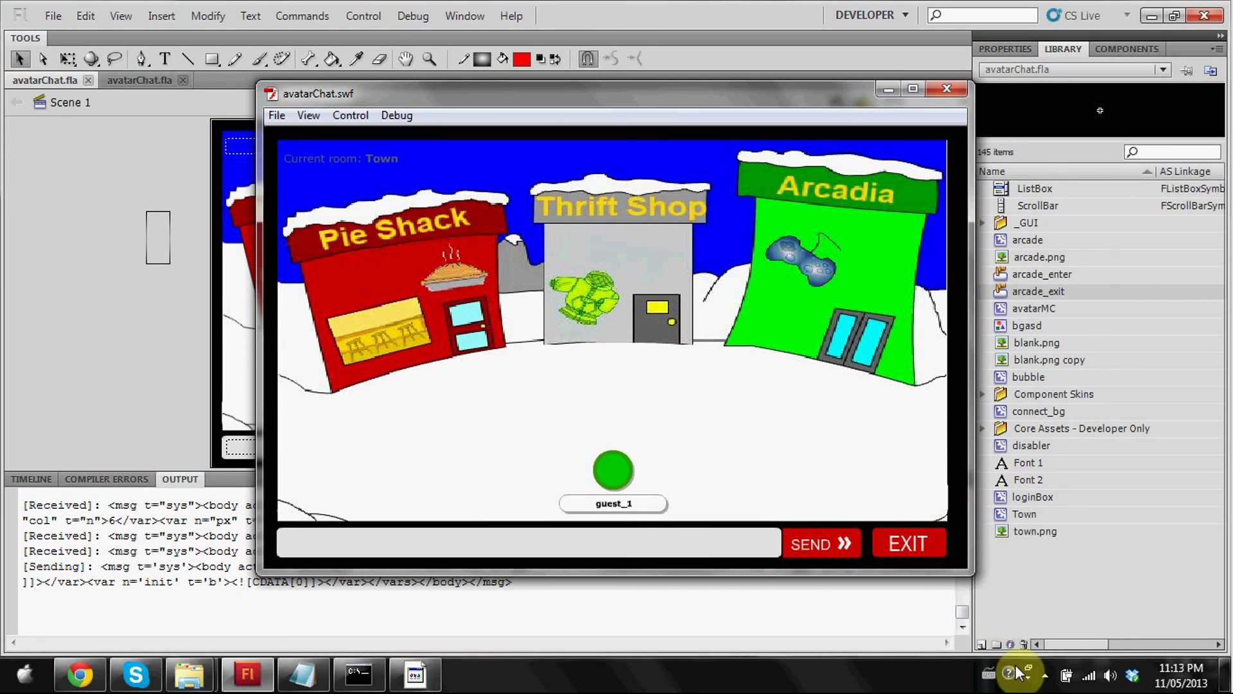
left_click(1045, 674)
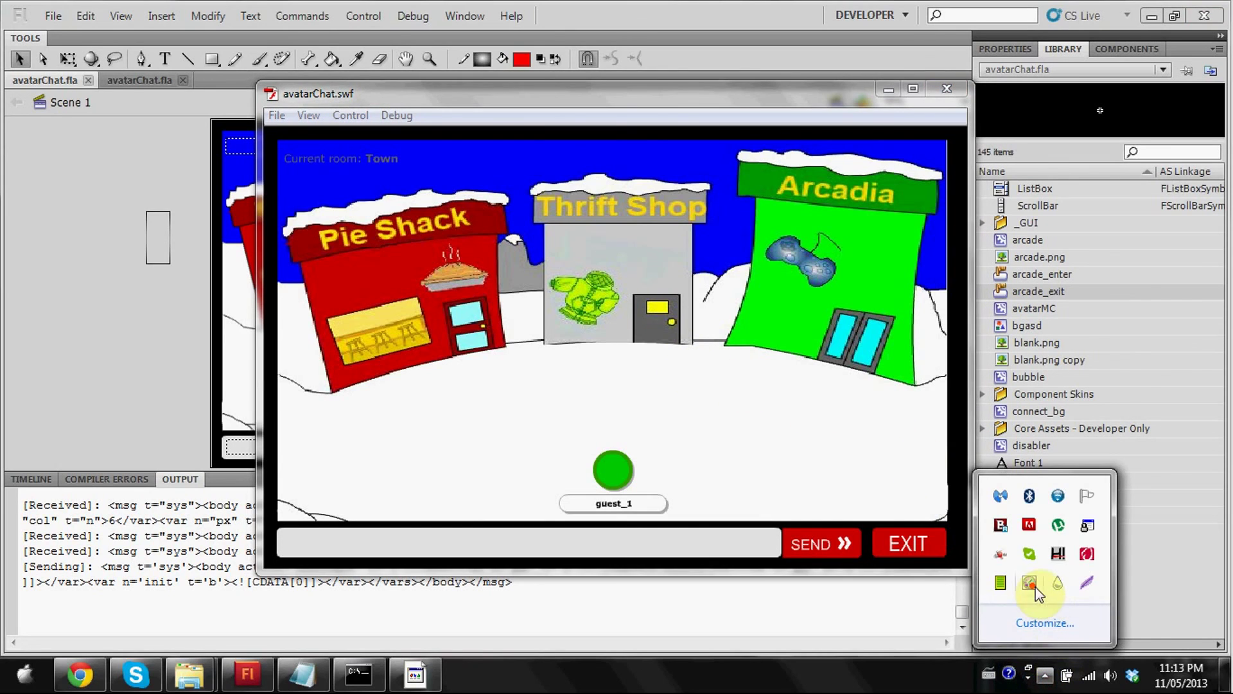